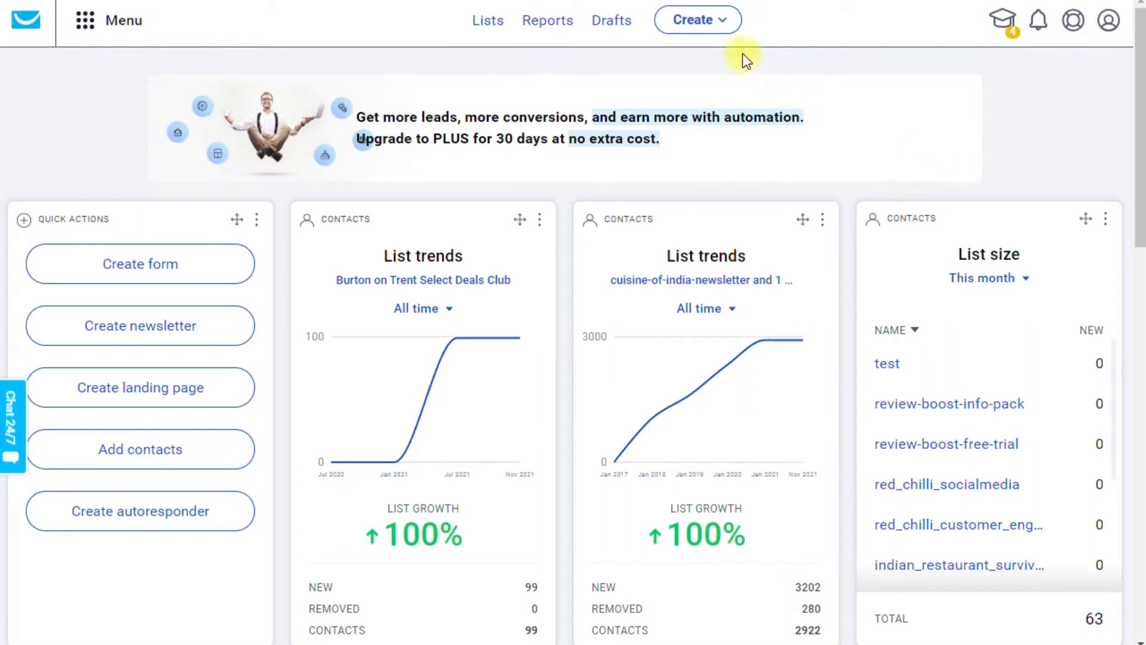
Start a new newsletter using the older email creator.
{"action": "left_click", "coordinate": [723, 26]}
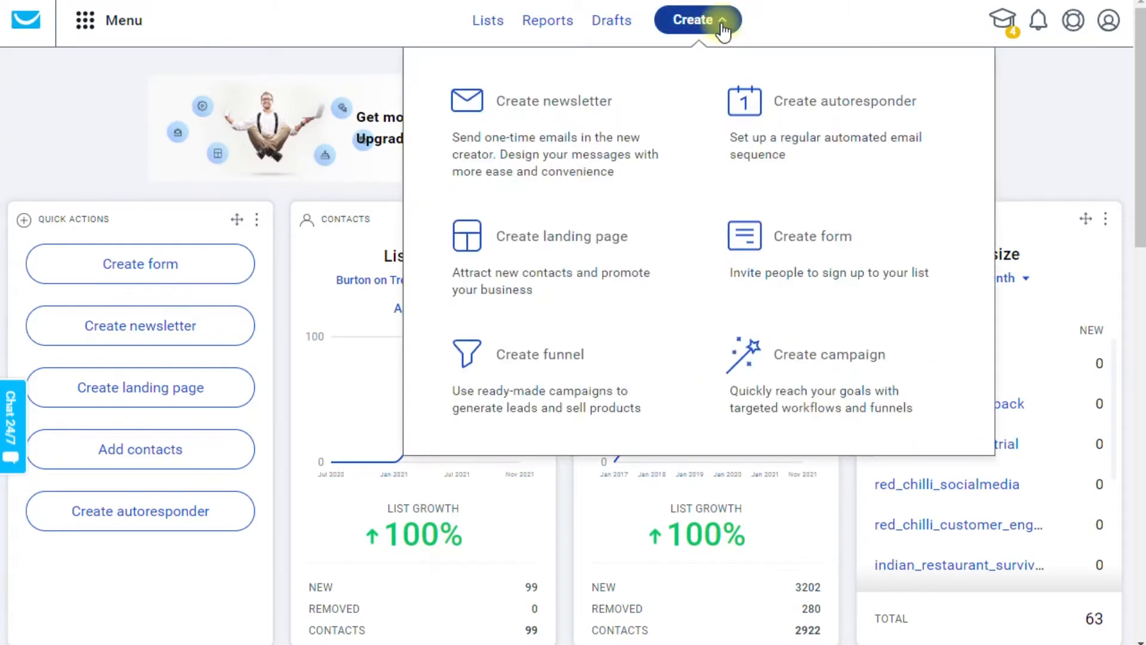
{"action": "left_click", "coordinate": [561, 112]}
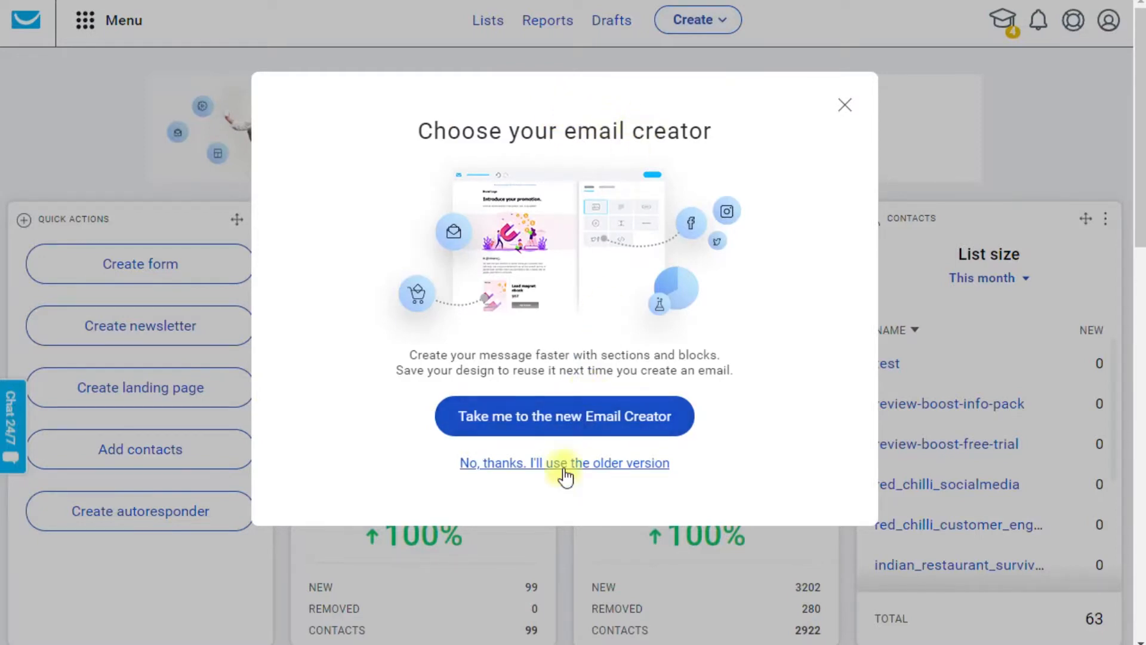
{"action": "left_click", "coordinate": [567, 417]}
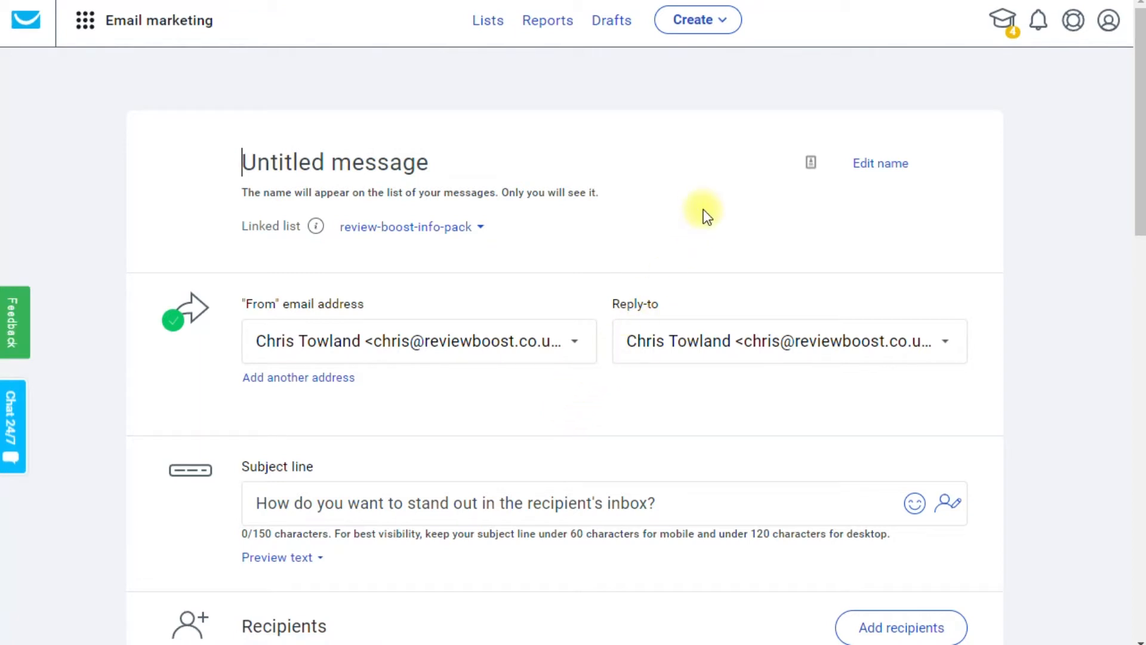
Go down to Design and content and begin designing the message.
{"action": "scroll", "coordinate": [672, 191], "scroll_direction": "down", "scroll_amount": 3}
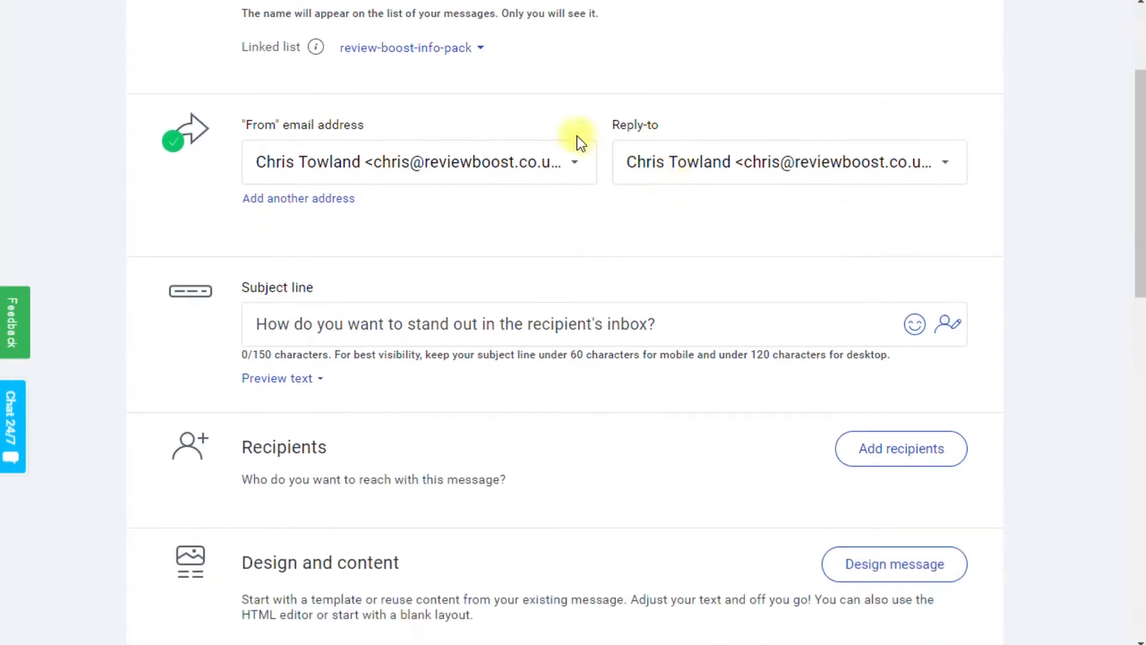
{"action": "scroll", "coordinate": [569, 172], "scroll_direction": "down", "scroll_amount": 4}
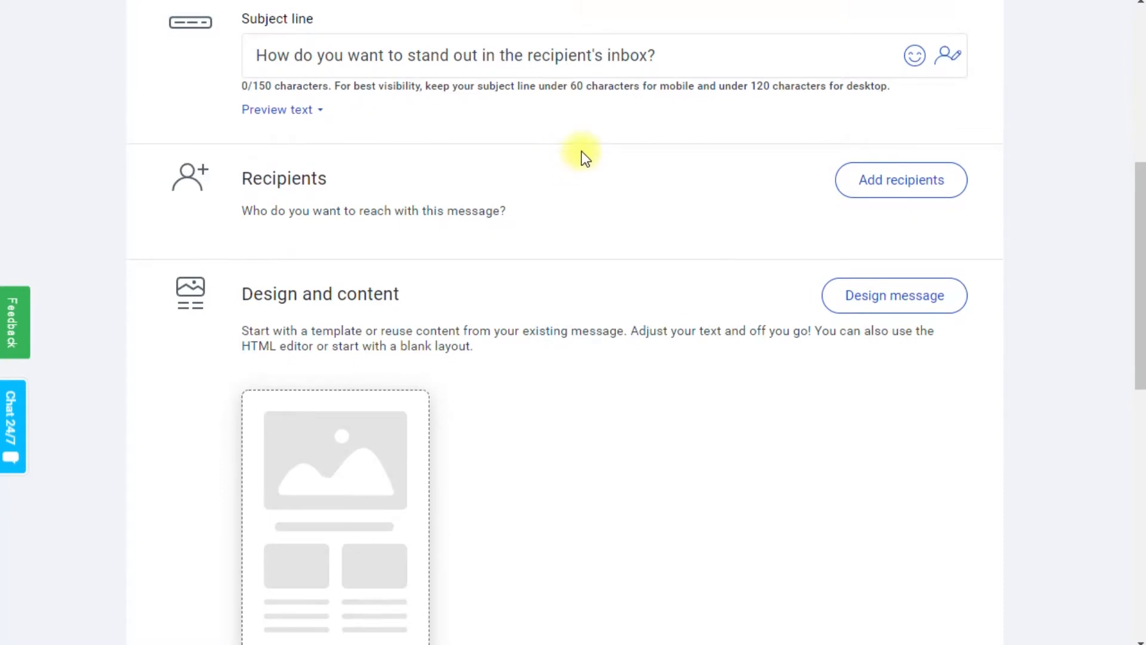
{"action": "scroll", "coordinate": [582, 156], "scroll_direction": "down", "scroll_amount": 2}
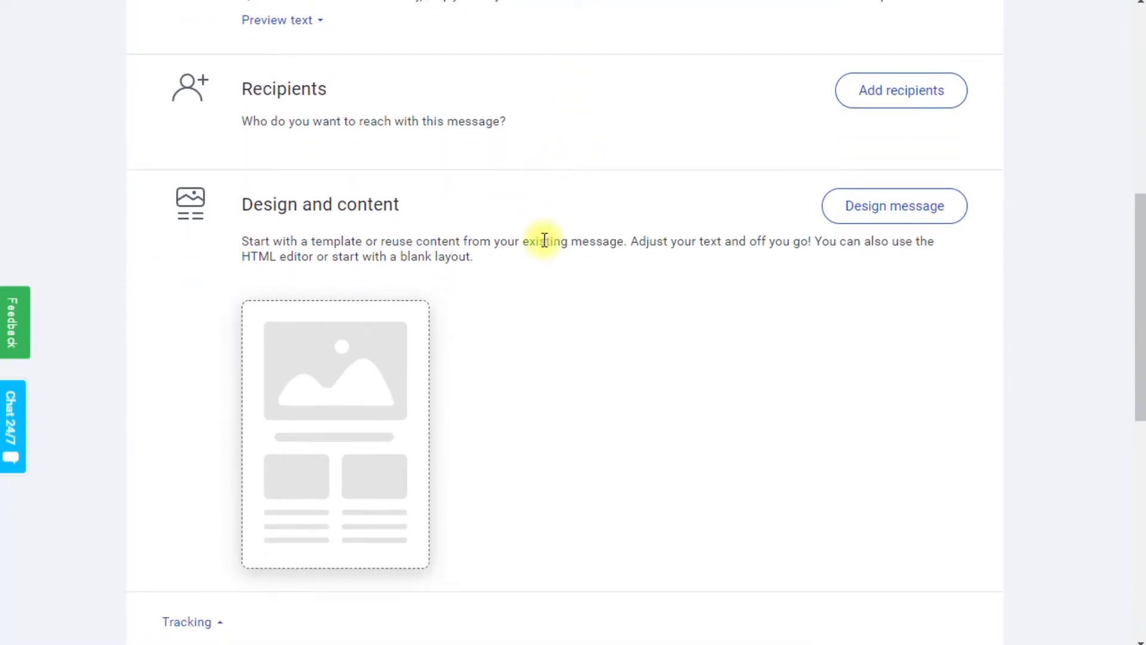
{"action": "left_click", "coordinate": [880, 209]}
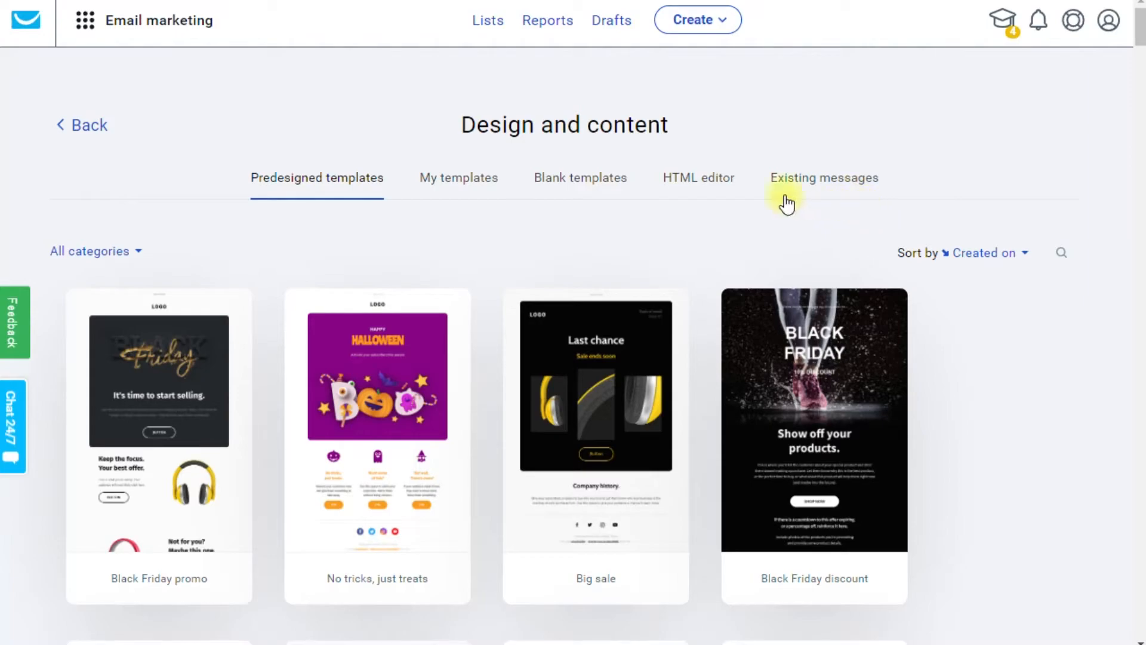
Browse the predesigned templates, such as Demonstrated experience, Happy birthday, Festive sale and Fresh release.
{"action": "scroll", "coordinate": [586, 256], "scroll_direction": "down", "scroll_amount": 2}
{"action": "scroll", "coordinate": [586, 263], "scroll_direction": "down", "scroll_amount": 20}
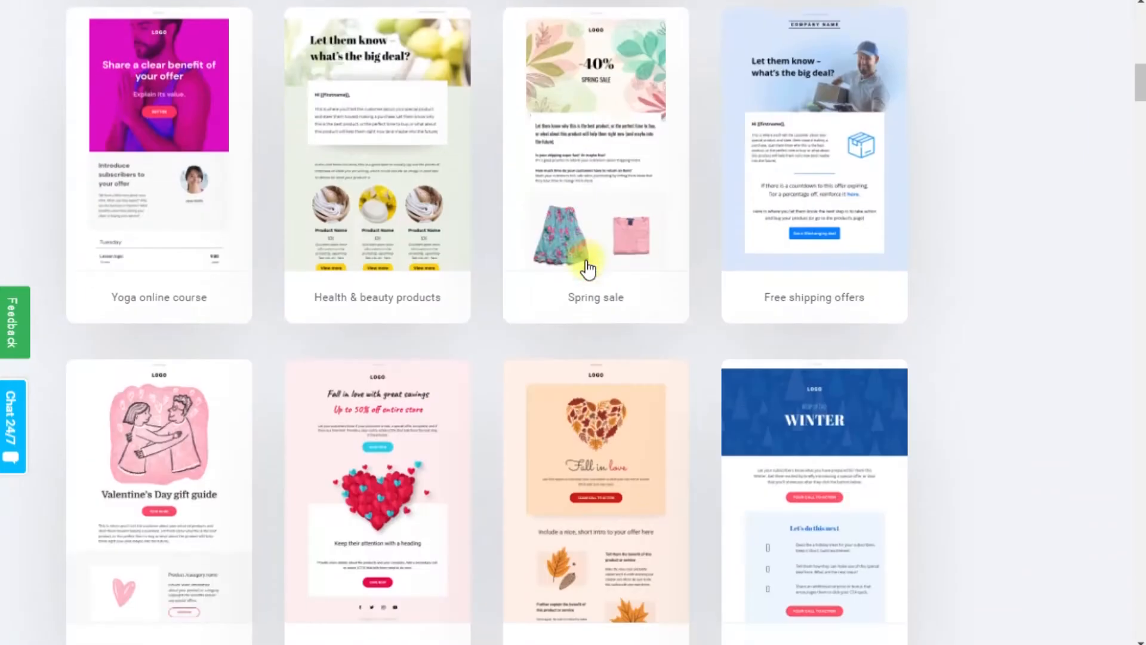
{"action": "scroll", "coordinate": [586, 263], "scroll_direction": "down", "scroll_amount": 20}
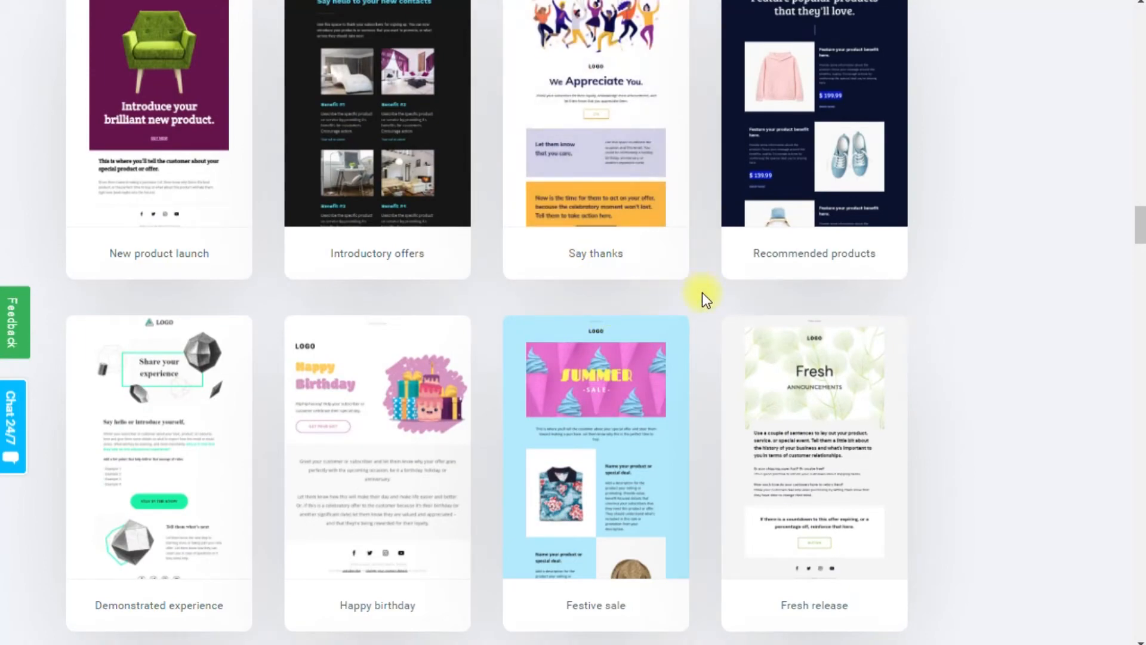
{"action": "scroll", "coordinate": [702, 292], "scroll_direction": "up", "scroll_amount": 7}
{"action": "scroll", "coordinate": [702, 292], "scroll_direction": "down", "scroll_amount": 3}
{"action": "scroll", "coordinate": [800, 281], "scroll_direction": "down", "scroll_amount": 2}
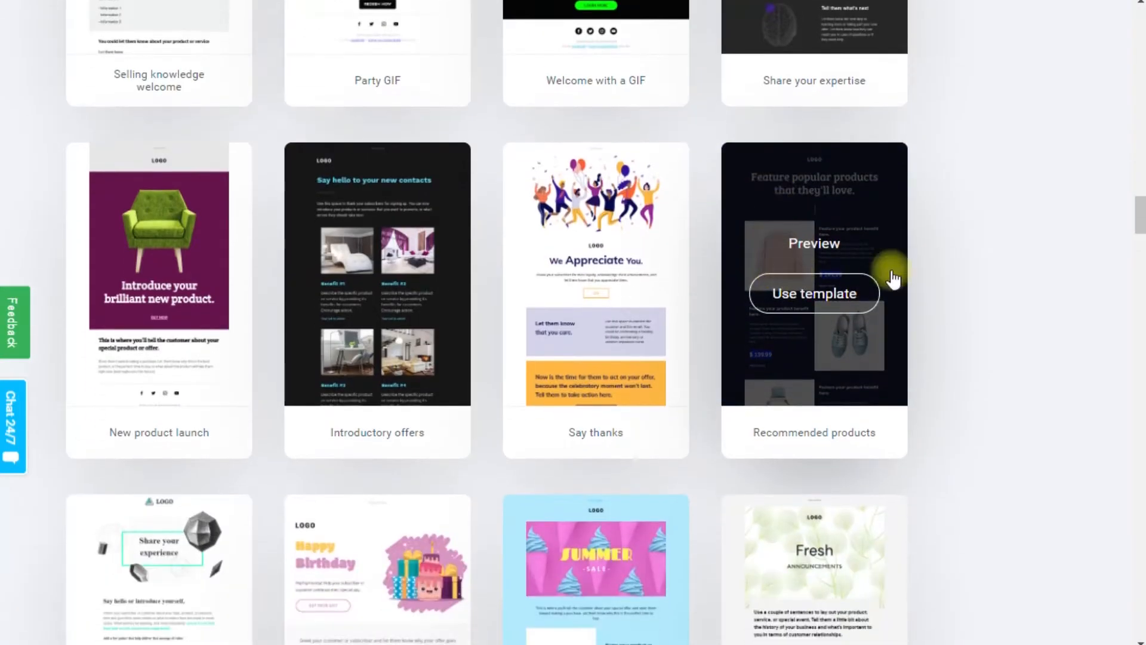
{"action": "scroll", "coordinate": [947, 275], "scroll_direction": "down", "scroll_amount": 2}
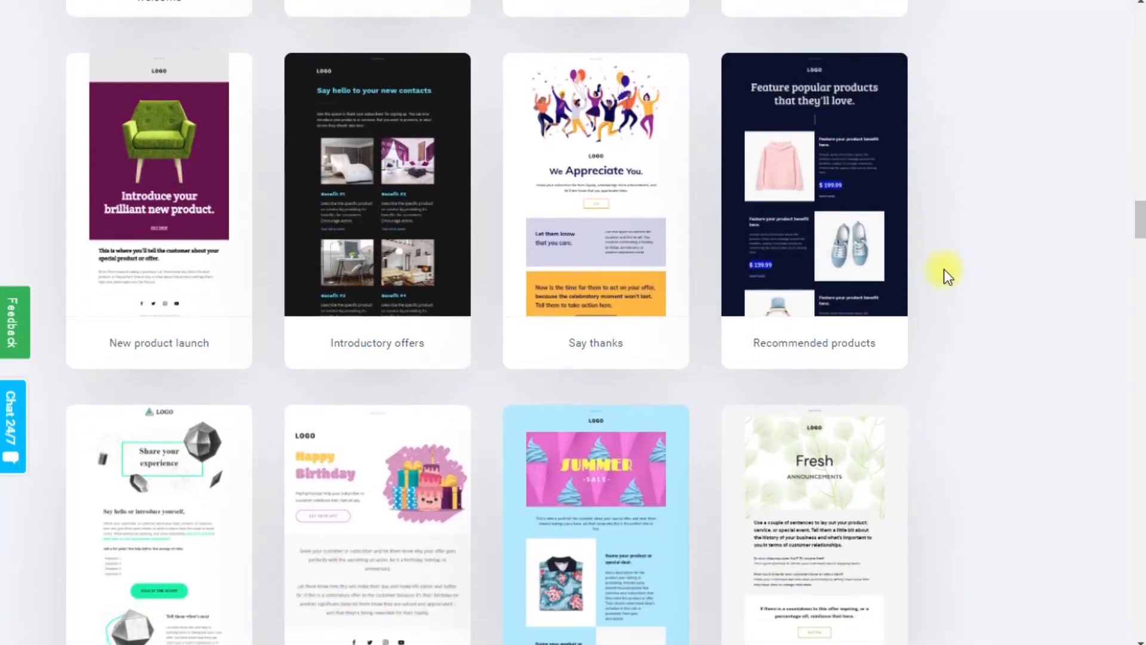
{"action": "scroll", "coordinate": [944, 270], "scroll_direction": "down", "scroll_amount": 4}
{"action": "scroll", "coordinate": [944, 270], "scroll_direction": "down", "scroll_amount": 2}
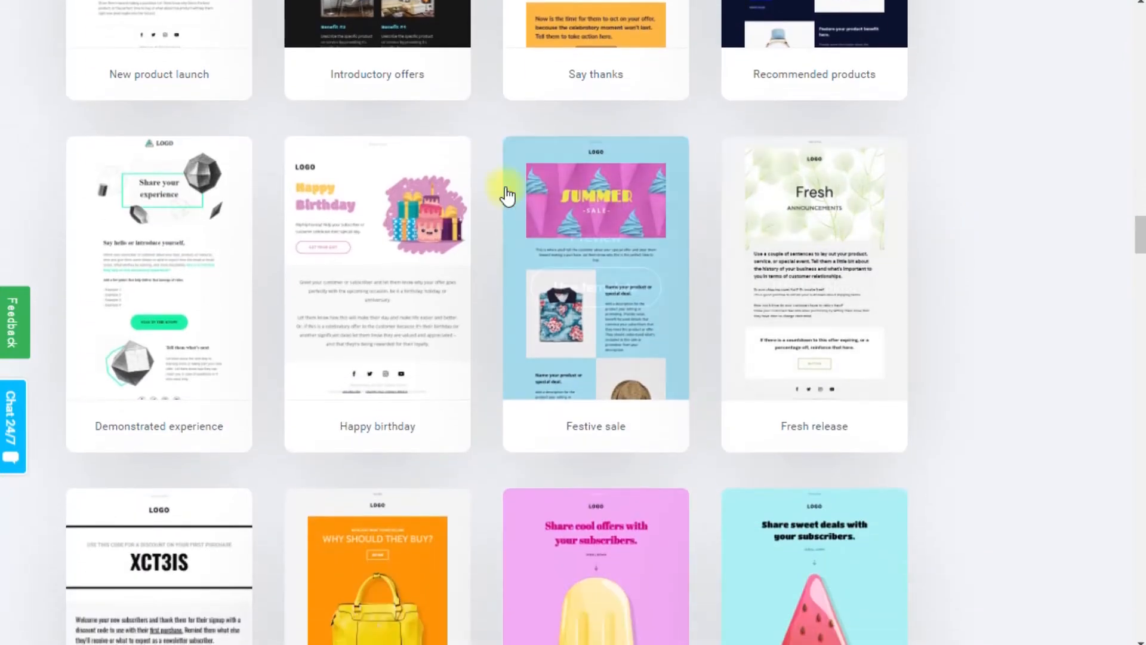
{"action": "mouse_move", "coordinate": [184, 161]}
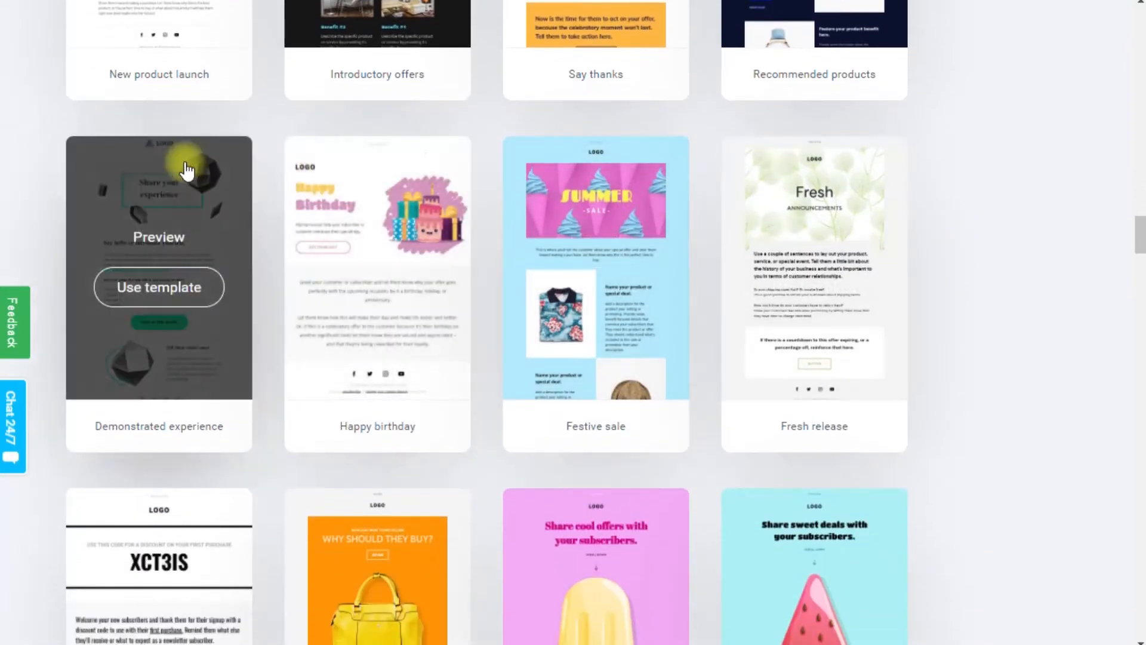
{"action": "left_click", "coordinate": [165, 237]}
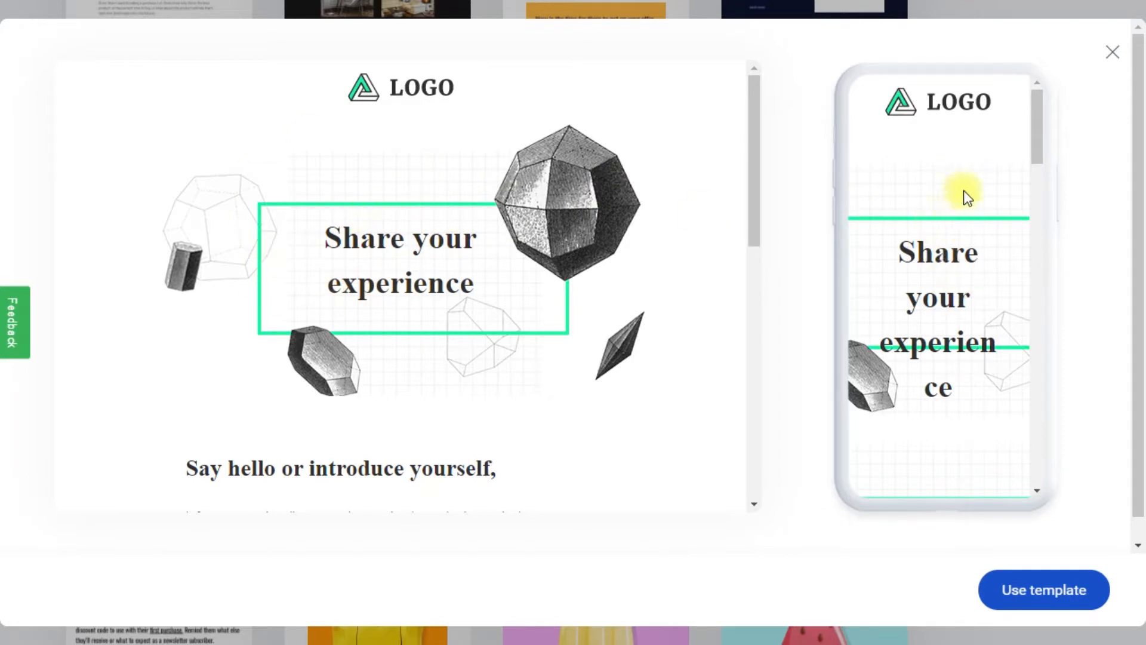
{"action": "left_click_drag", "start_coordinate": [1036, 108], "coordinate": [1031, 266]}
{"action": "scroll", "coordinate": [471, 253], "scroll_direction": "down", "scroll_amount": 9}
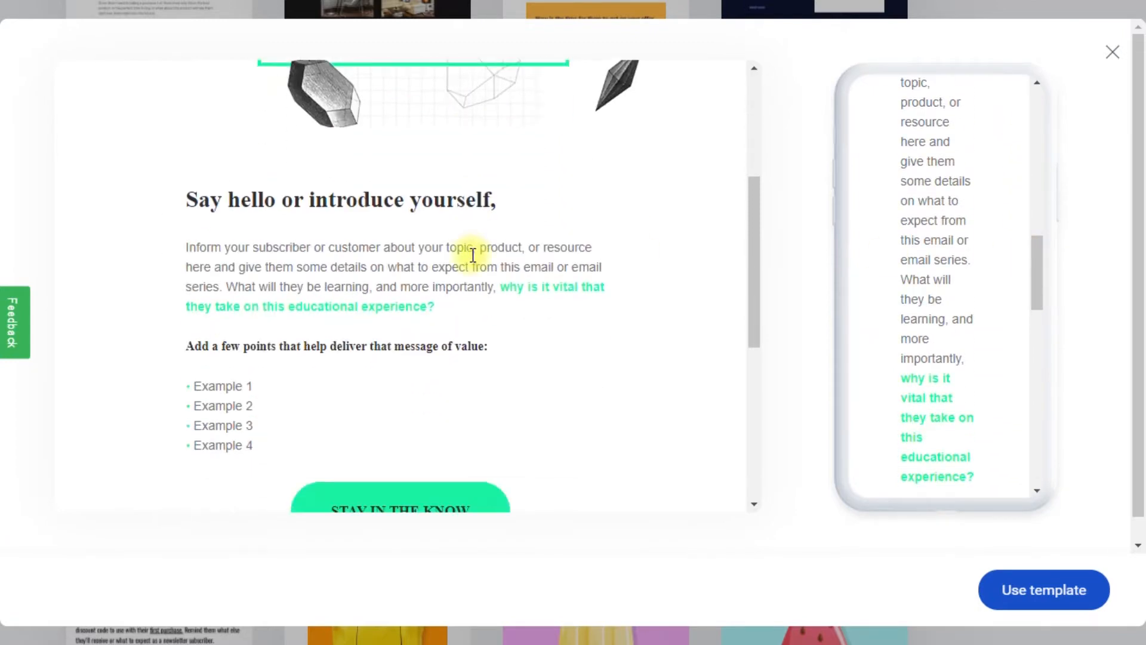
{"action": "scroll", "coordinate": [471, 255], "scroll_direction": "down", "scroll_amount": 2}
{"action": "scroll", "coordinate": [471, 256], "scroll_direction": "up", "scroll_amount": 6}
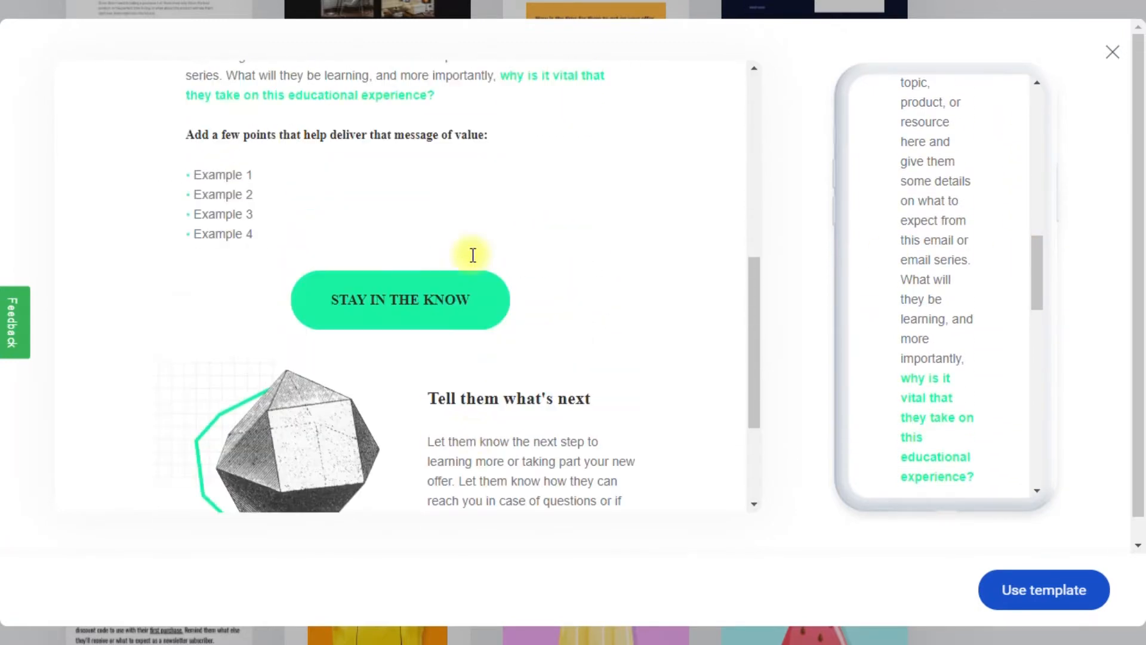
{"action": "scroll", "coordinate": [473, 255], "scroll_direction": "up", "scroll_amount": 5}
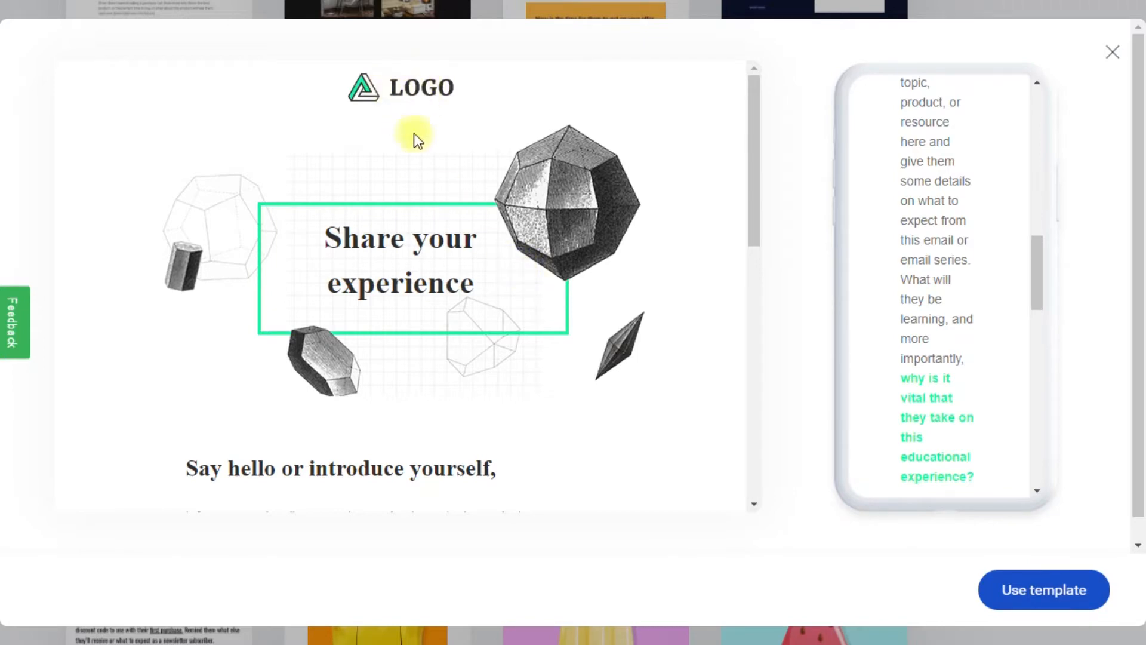
{"action": "scroll", "coordinate": [422, 321], "scroll_direction": "down", "scroll_amount": 8}
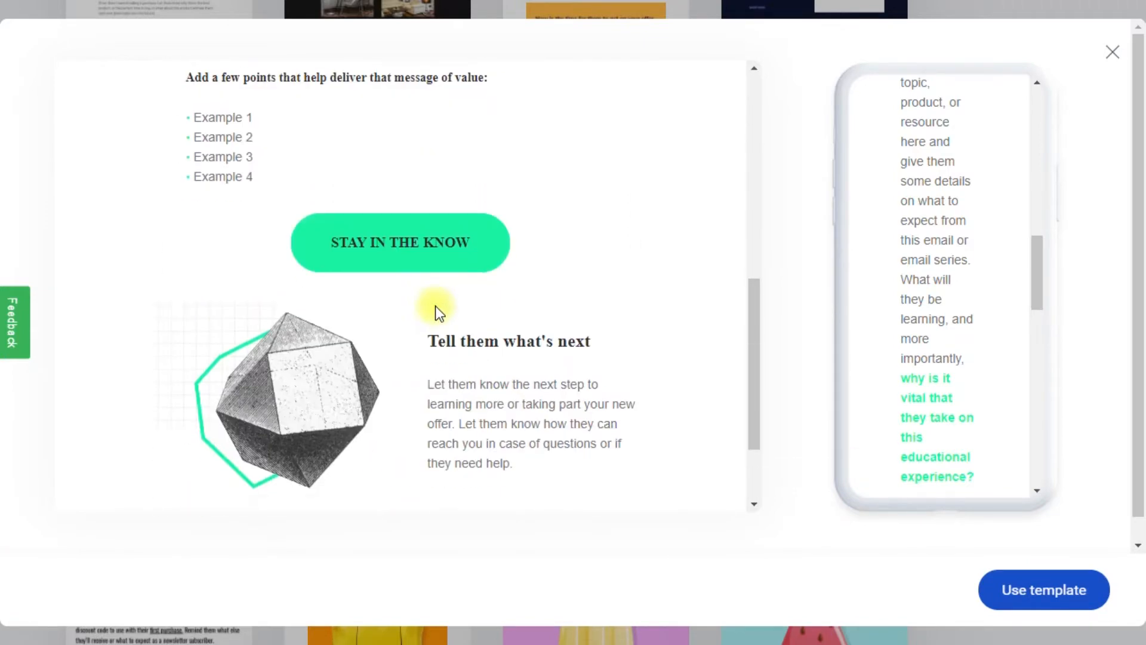
{"action": "scroll", "coordinate": [476, 397], "scroll_direction": "down", "scroll_amount": 3}
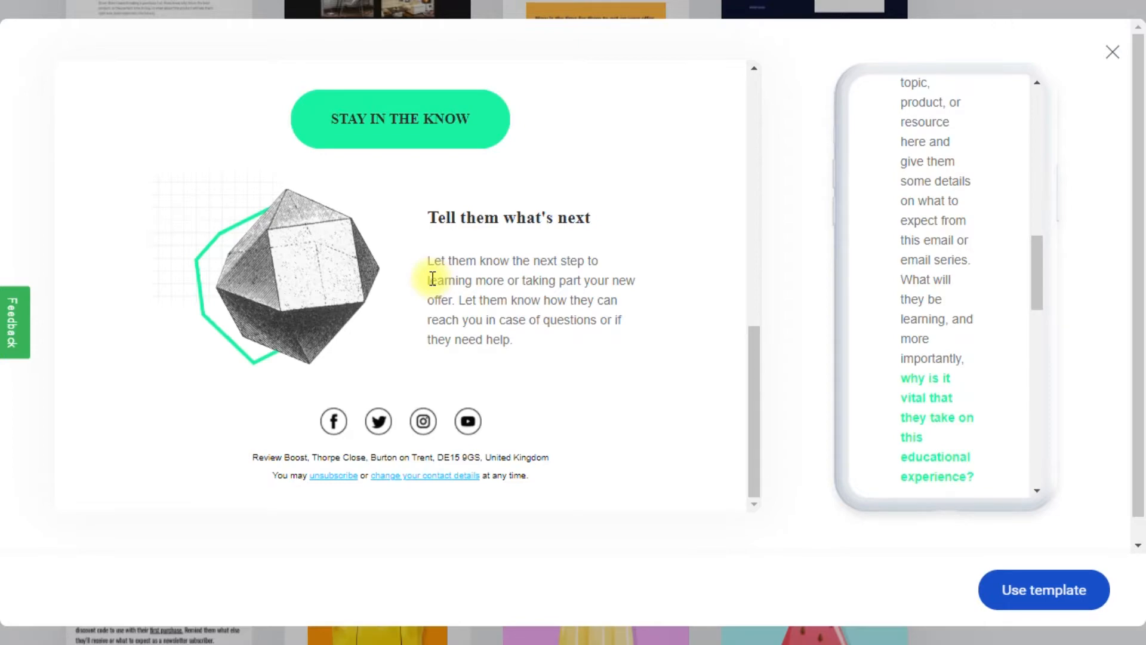
{"action": "scroll", "coordinate": [432, 279], "scroll_direction": "up", "scroll_amount": 10}
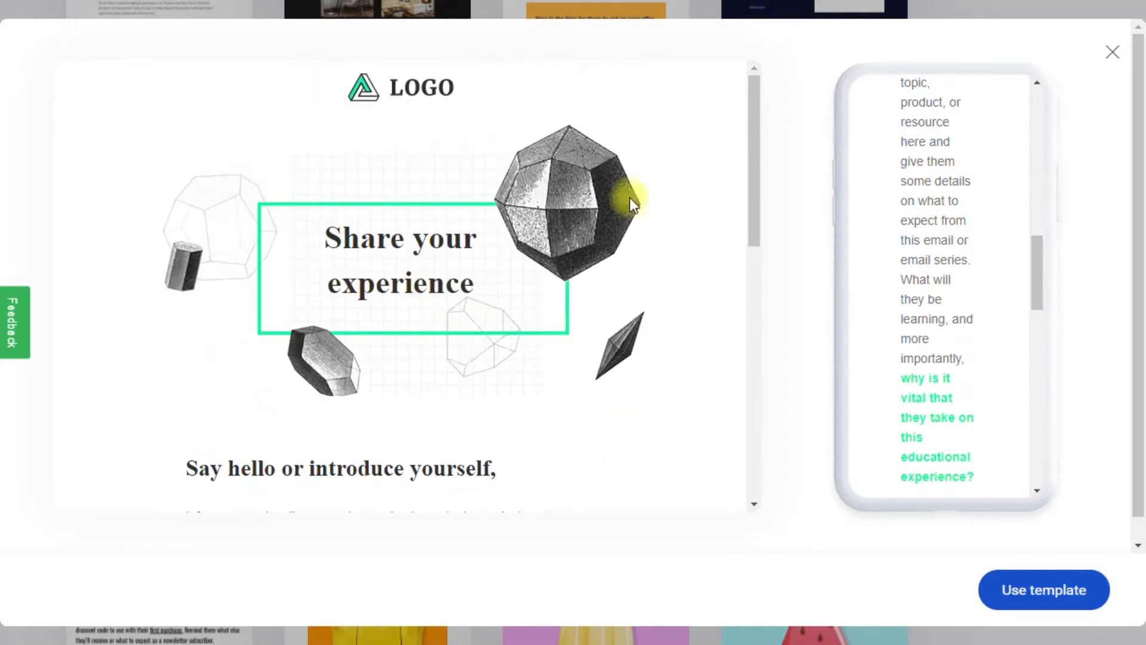
{"action": "left_click", "coordinate": [1110, 54]}
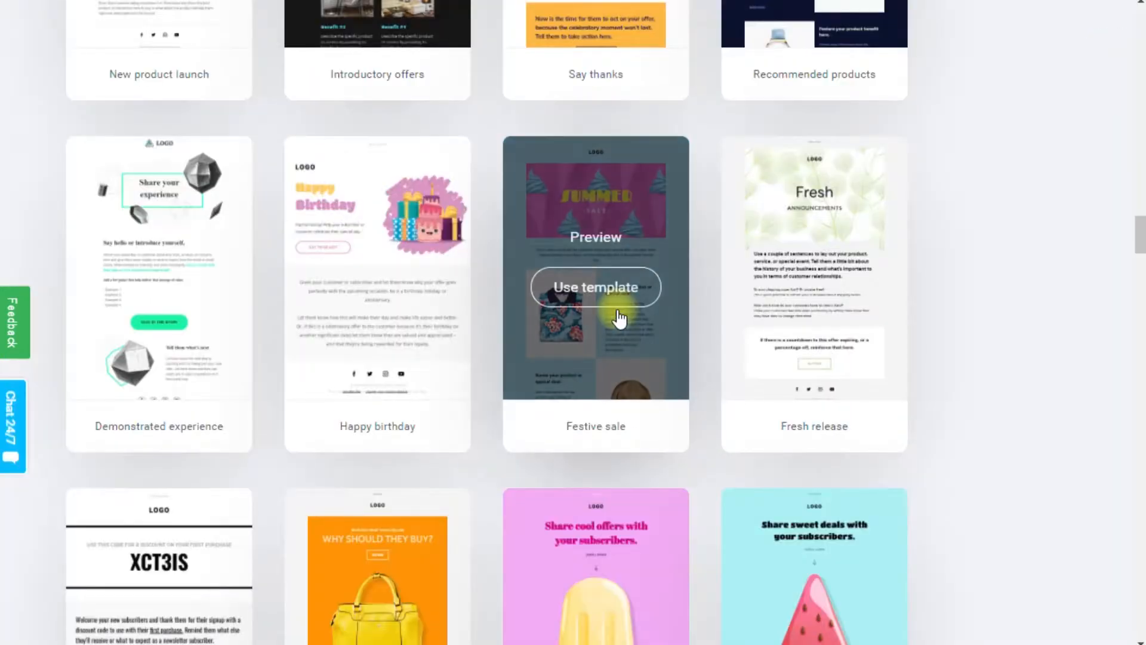
{"action": "scroll", "coordinate": [620, 319], "scroll_direction": "up", "scroll_amount": 3}
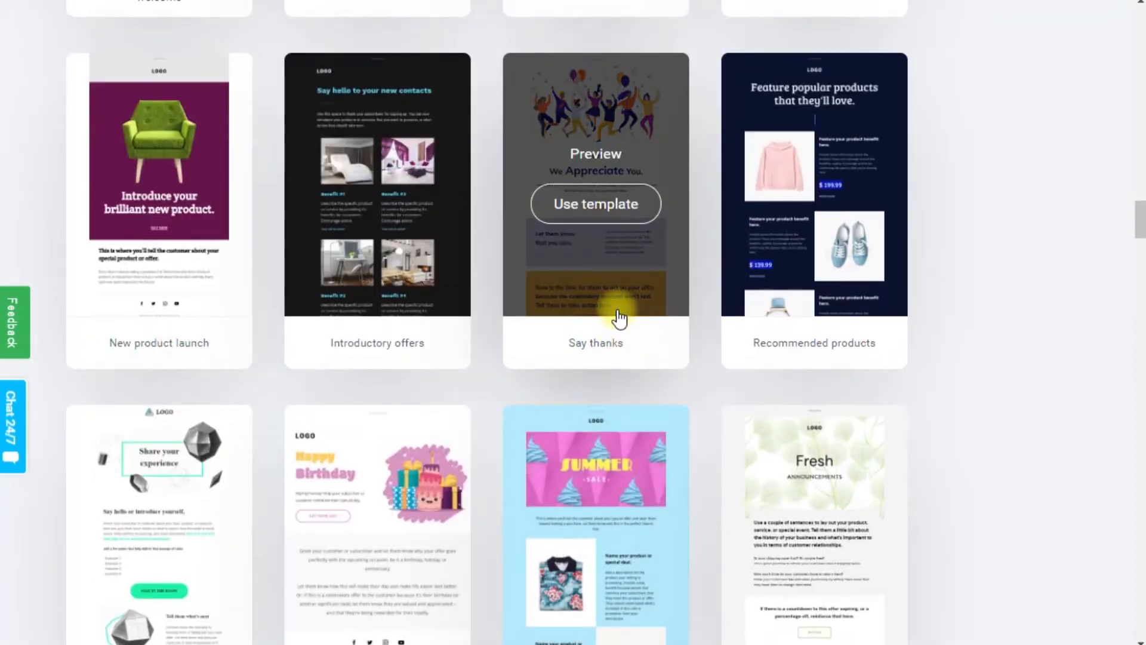
{"action": "left_click", "coordinate": [808, 150]}
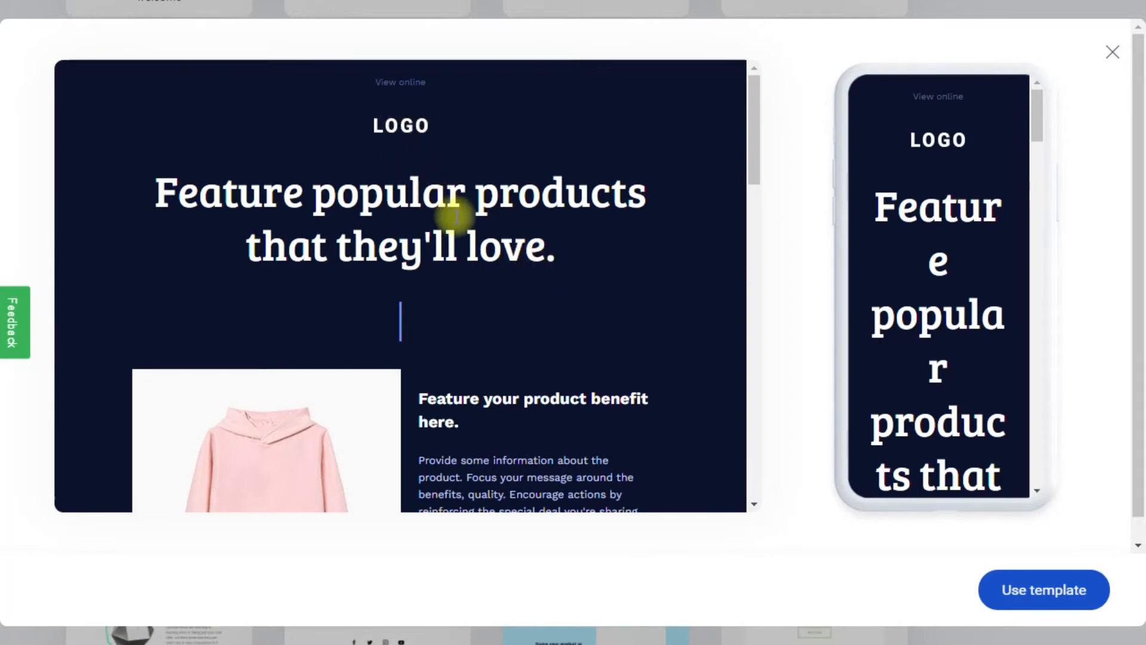
{"action": "scroll", "coordinate": [455, 212], "scroll_direction": "down", "scroll_amount": 2}
{"action": "scroll", "coordinate": [453, 218], "scroll_direction": "down", "scroll_amount": 9}
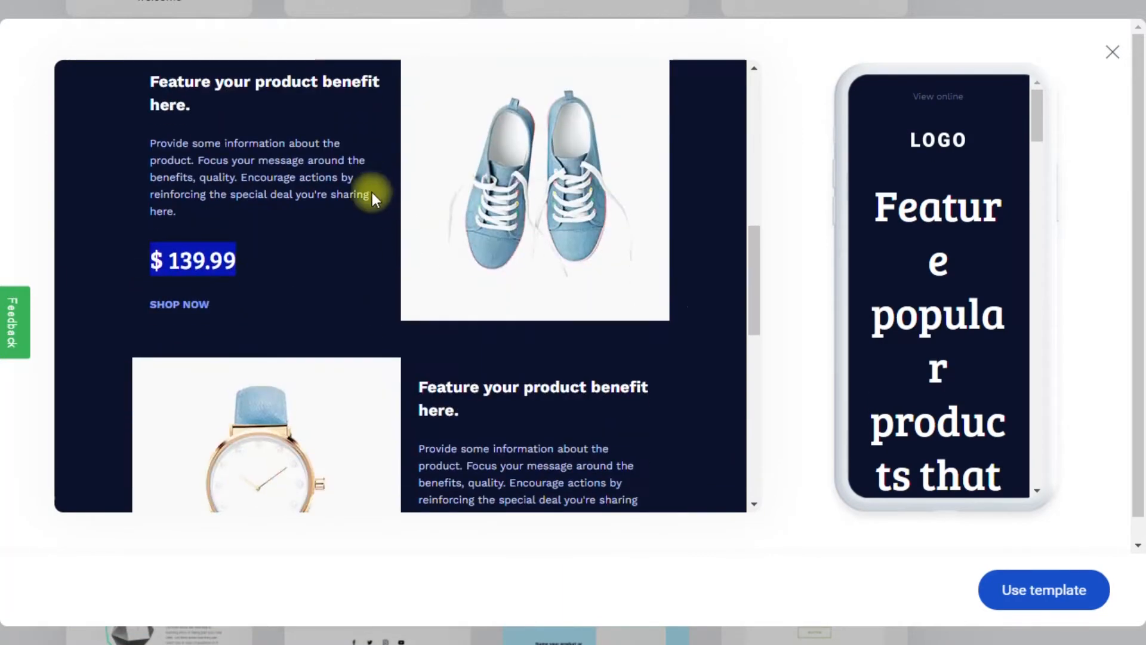
{"action": "scroll", "coordinate": [529, 302], "scroll_direction": "down", "scroll_amount": 15}
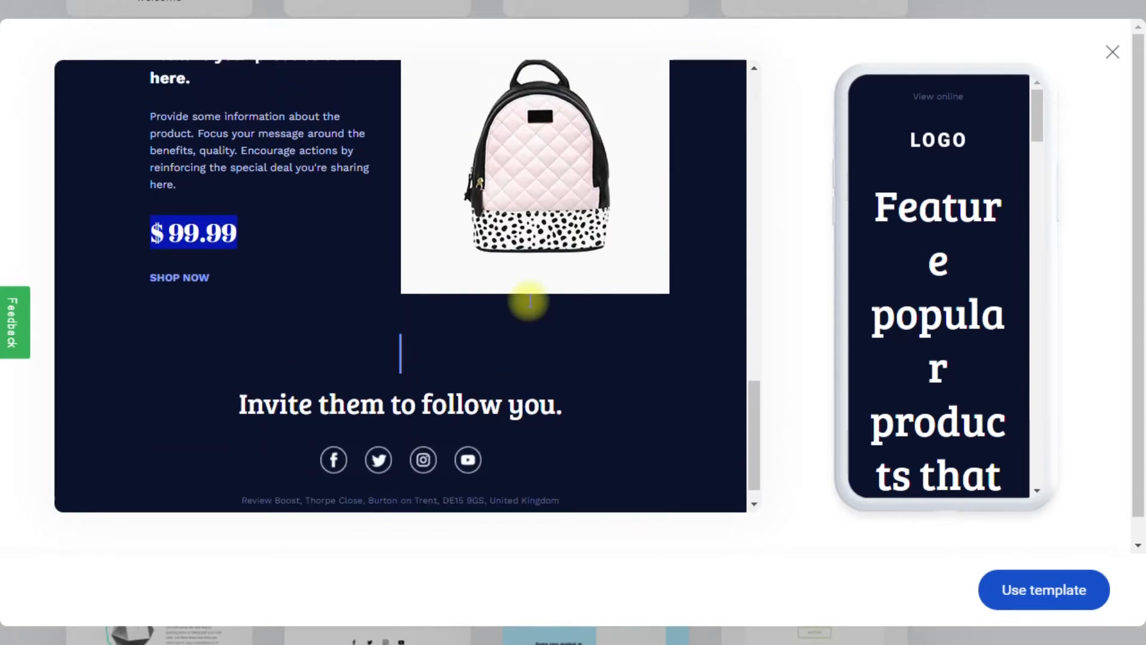
{"action": "scroll", "coordinate": [529, 313], "scroll_direction": "down", "scroll_amount": 1}
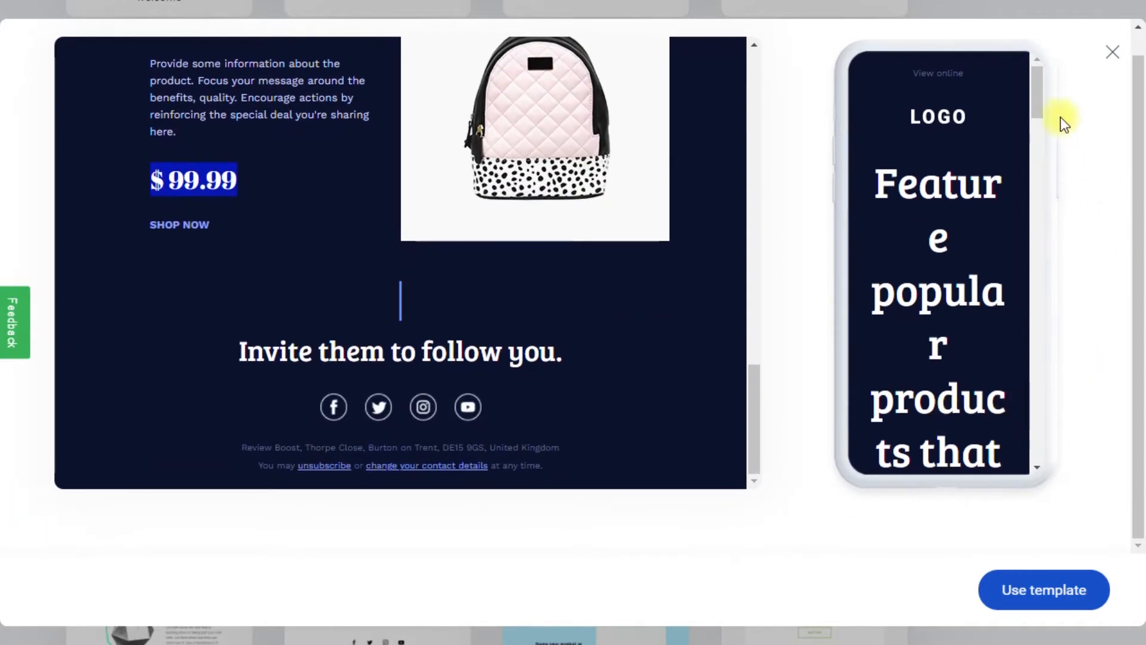
{"action": "left_click", "coordinate": [1111, 52]}
{"action": "scroll", "coordinate": [844, 256], "scroll_direction": "up", "scroll_amount": 12}
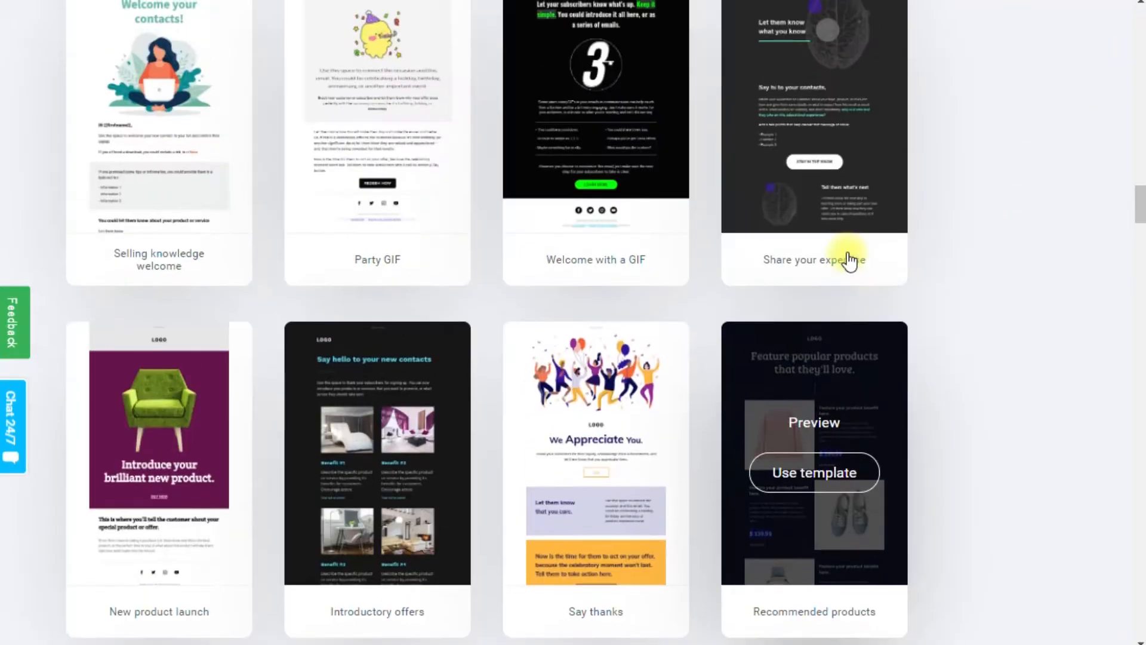
Switch to Blank templates and start the message from the 1 column layout.
{"action": "scroll", "coordinate": [844, 263], "scroll_direction": "up", "scroll_amount": 20}
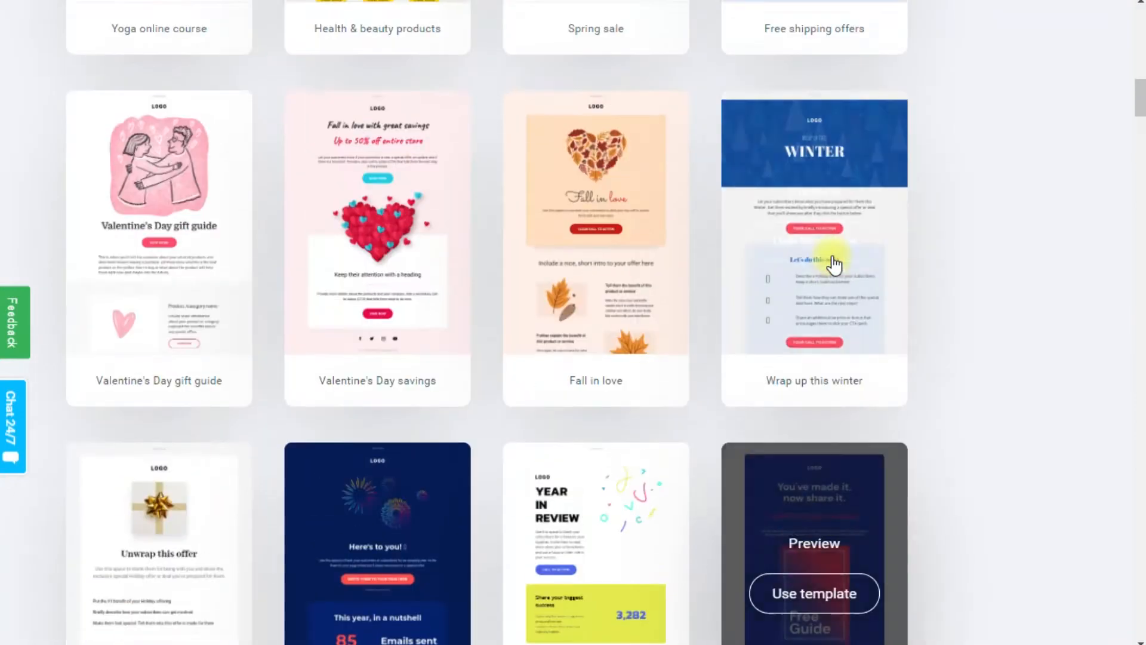
{"action": "scroll", "coordinate": [833, 262], "scroll_direction": "up", "scroll_amount": 15}
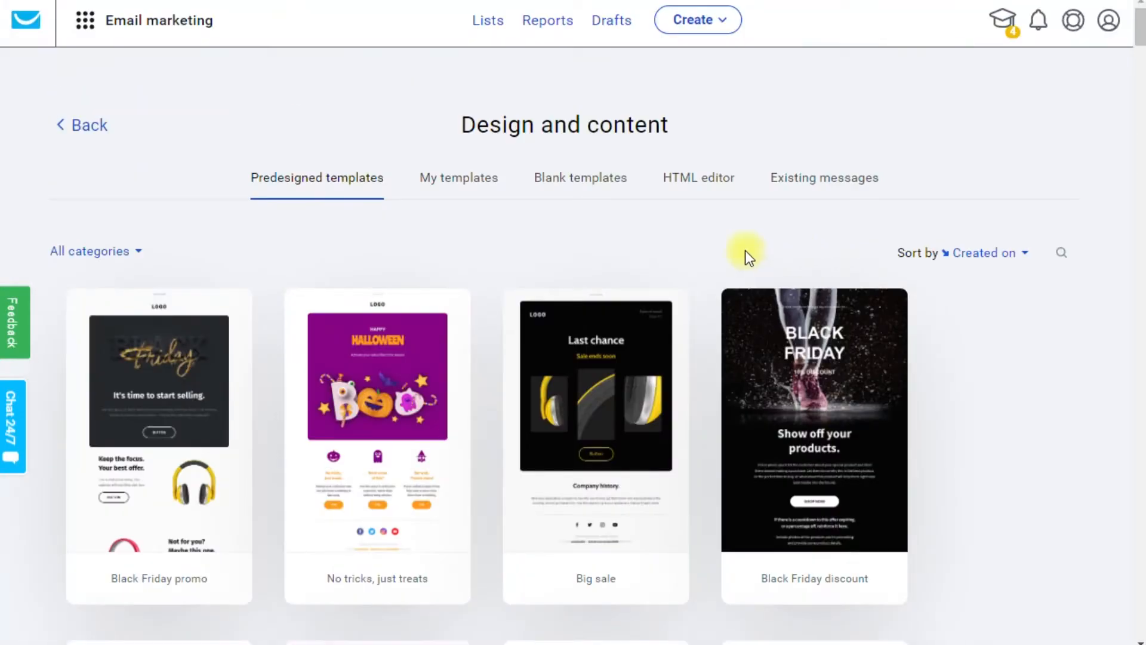
{"action": "left_click", "coordinate": [579, 183]}
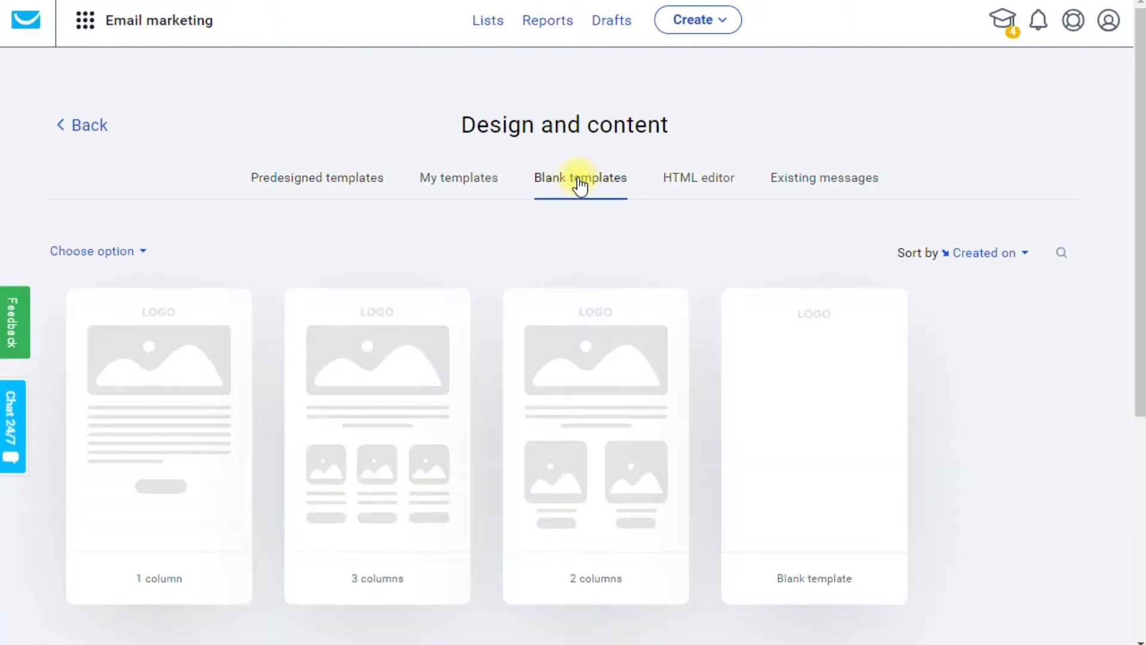
{"action": "mouse_move", "coordinate": [127, 390]}
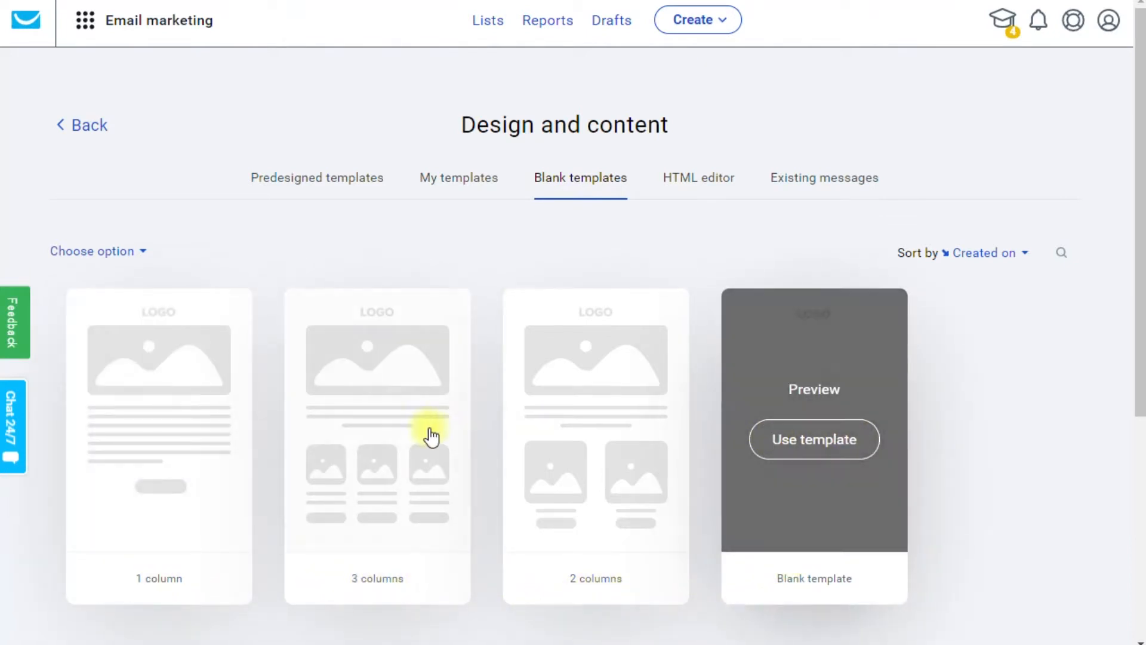
{"action": "mouse_move", "coordinate": [316, 426]}
{"action": "mouse_move", "coordinate": [210, 441]}
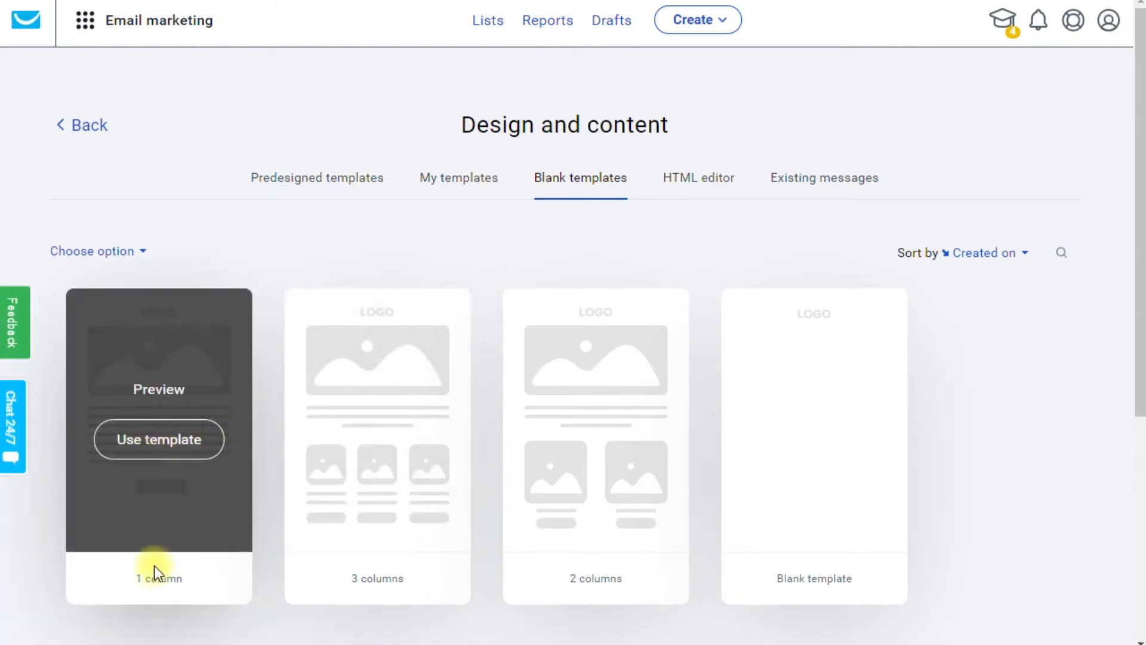
{"action": "mouse_move", "coordinate": [161, 463]}
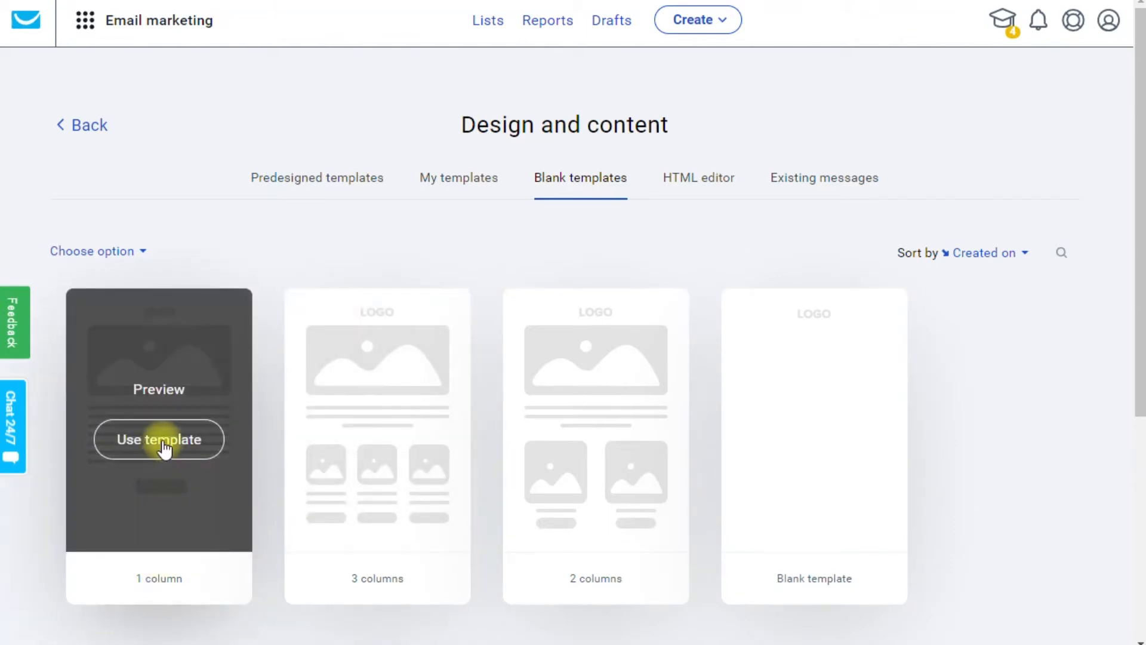
{"action": "left_click", "coordinate": [163, 442]}
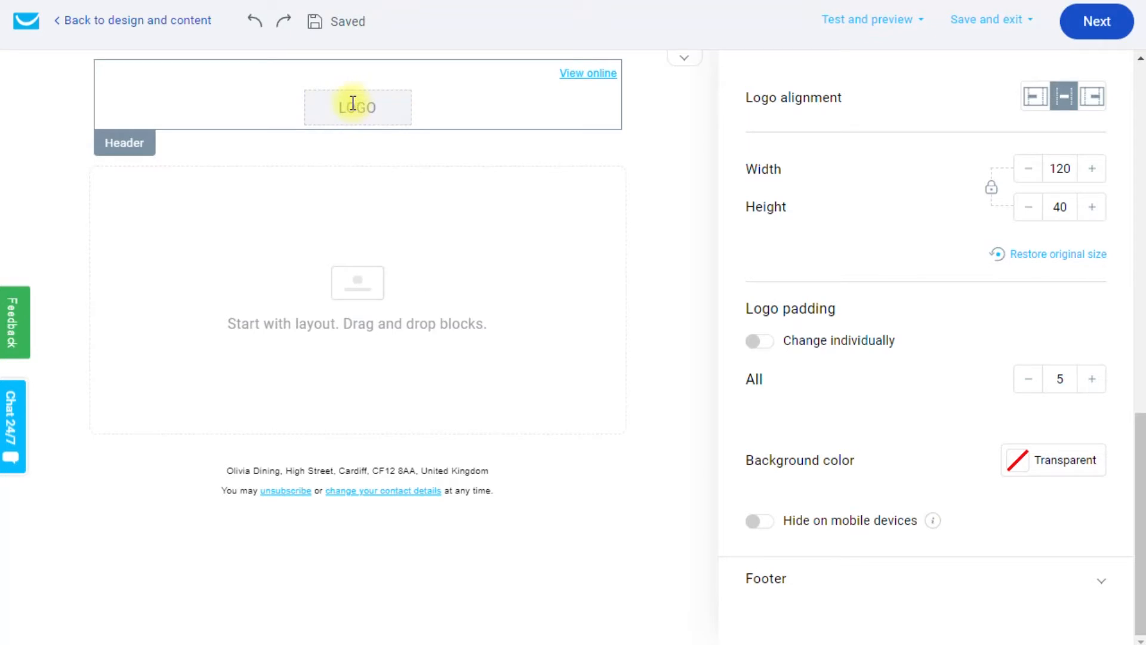
Turn off the header's 'View online' link and bring up the image library for the logo.
{"action": "scroll", "coordinate": [768, 181], "scroll_direction": "up", "scroll_amount": 10}
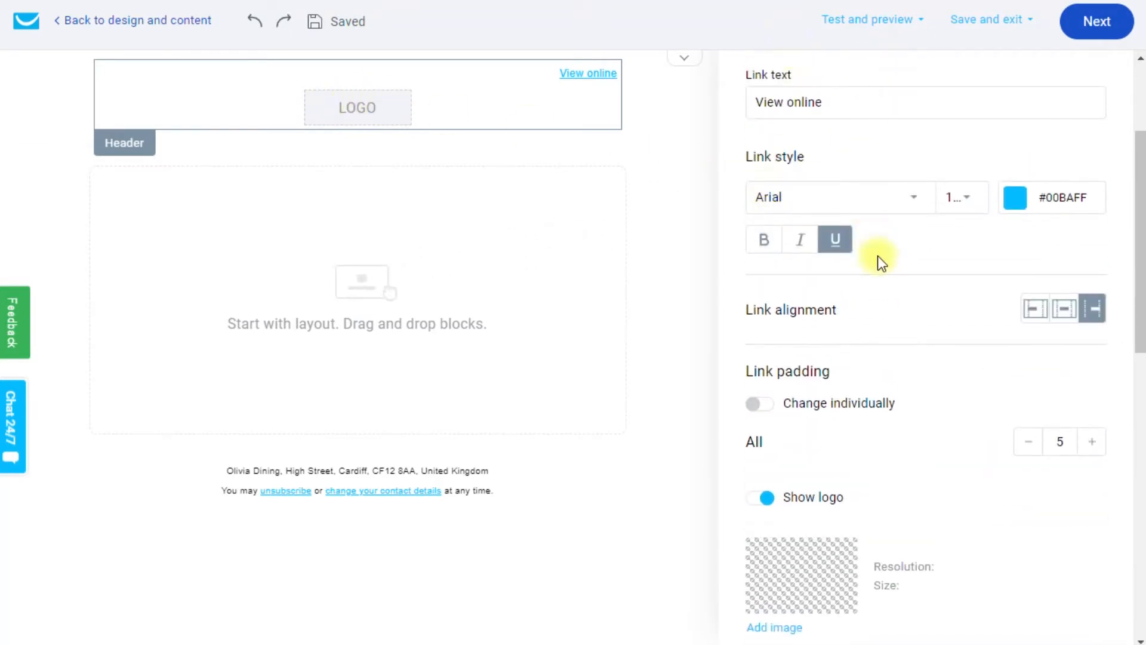
{"action": "scroll", "coordinate": [878, 257], "scroll_direction": "down", "scroll_amount": 3}
{"action": "scroll", "coordinate": [872, 233], "scroll_direction": "up", "scroll_amount": 2}
{"action": "scroll", "coordinate": [872, 241], "scroll_direction": "up", "scroll_amount": 4}
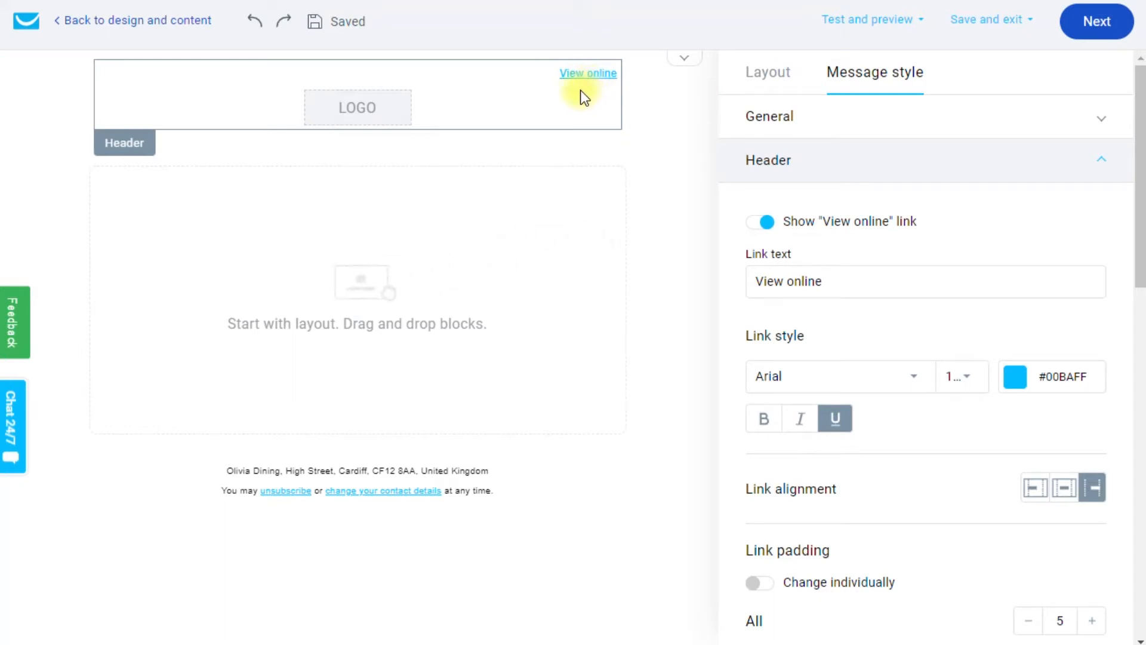
{"action": "left_click", "coordinate": [754, 223]}
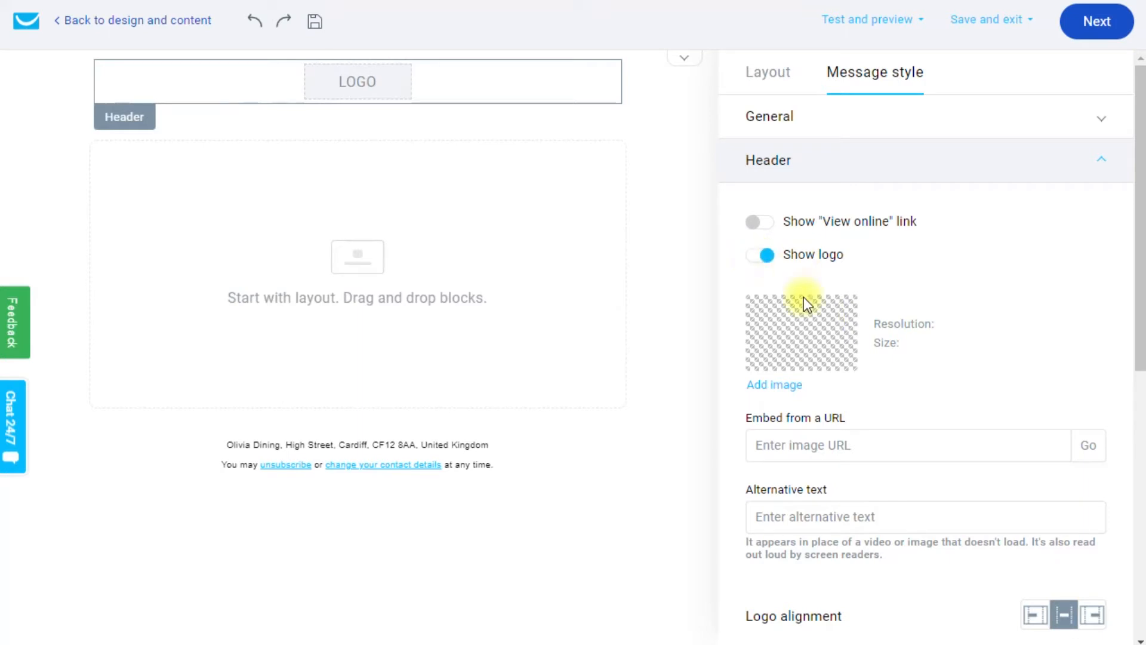
{"action": "left_click", "coordinate": [782, 387]}
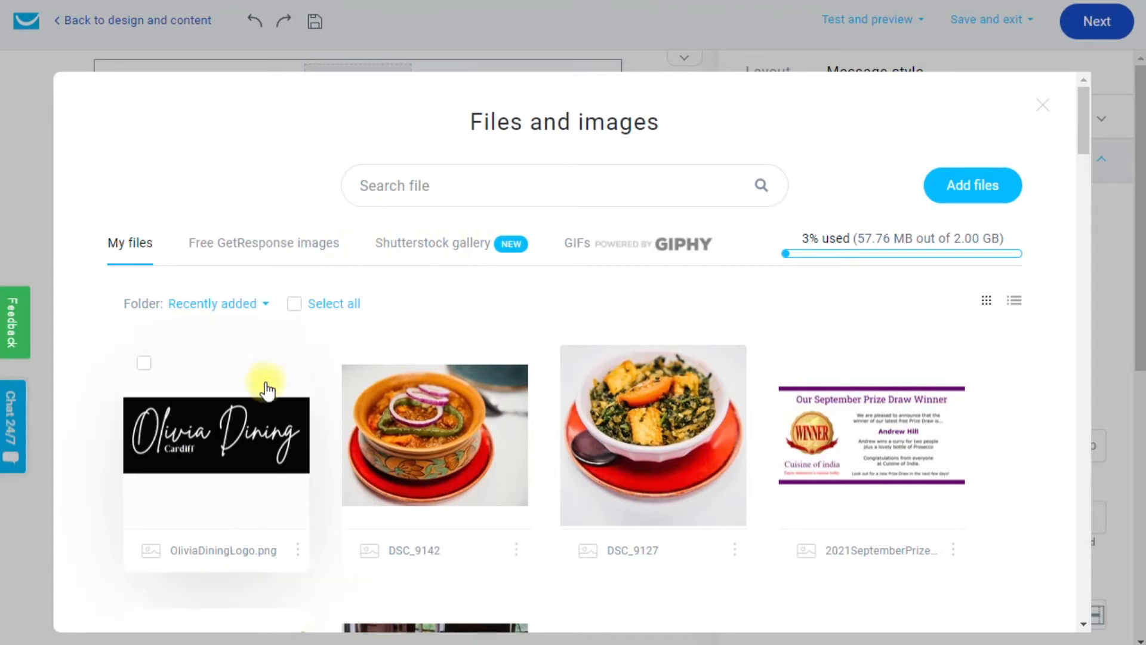
Use OliviaDiningLogo.png as the centred header logo at width 580.
{"action": "mouse_move", "coordinate": [226, 434]}
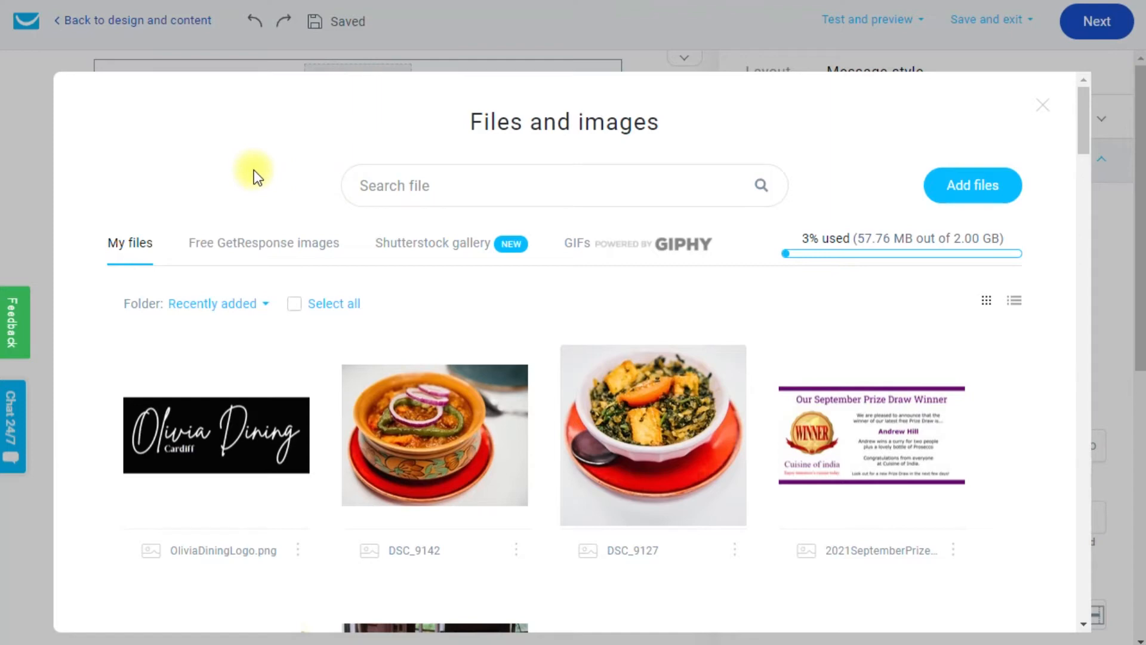
{"action": "left_click", "coordinate": [215, 435]}
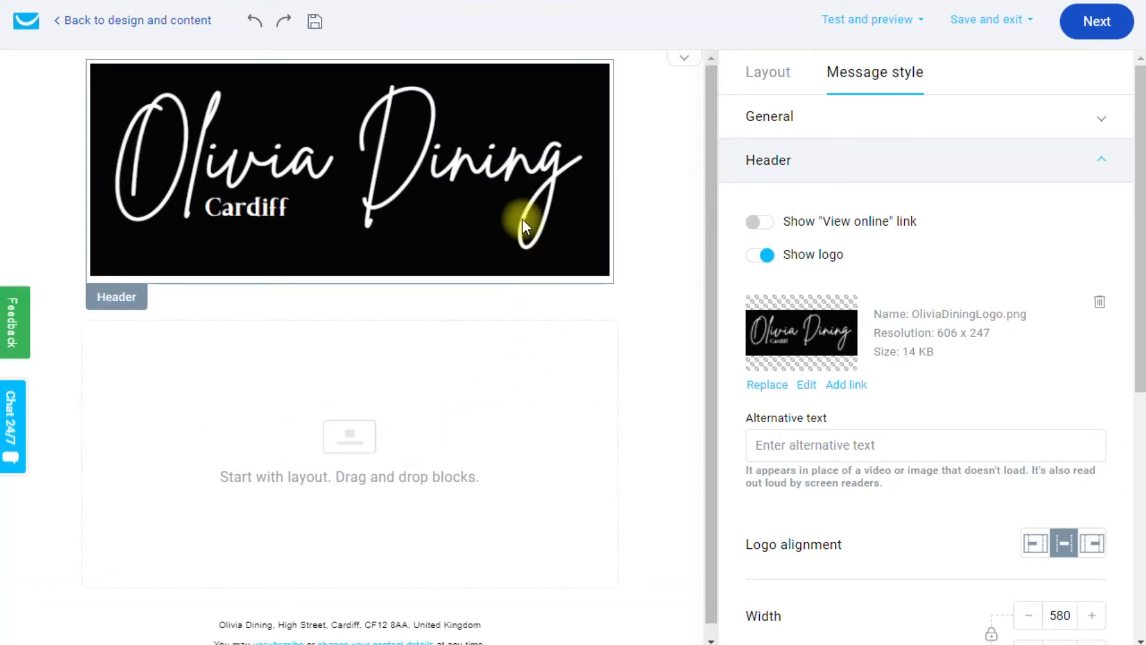
{"action": "scroll", "coordinate": [887, 292], "scroll_direction": "down", "scroll_amount": 2}
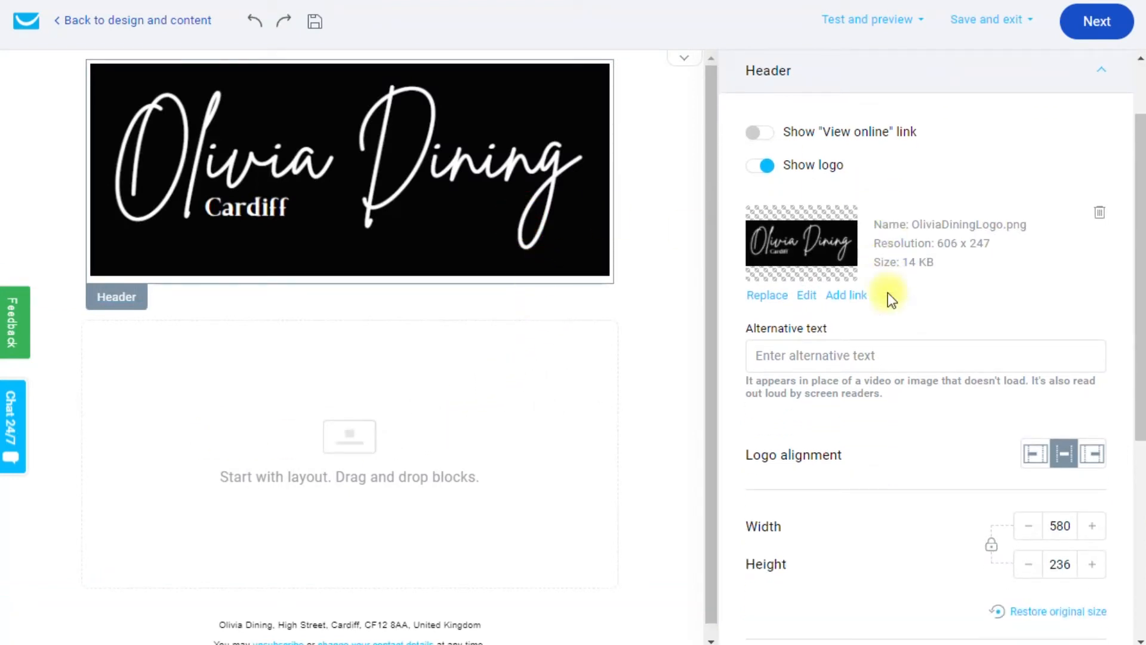
{"action": "scroll", "coordinate": [887, 292], "scroll_direction": "down", "scroll_amount": 3}
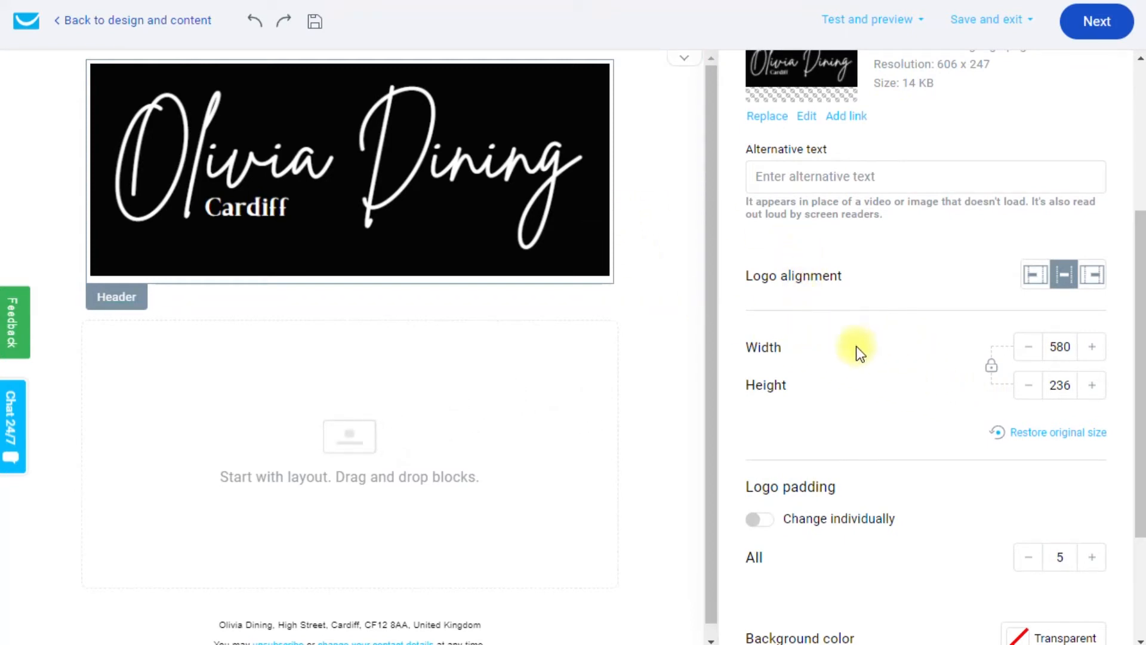
{"action": "left_click", "coordinate": [1030, 348]}
{"action": "left_click", "coordinate": [1029, 347]}
{"action": "left_click", "coordinate": [1029, 348]}
{"action": "left_click", "coordinate": [1029, 348]}
{"action": "left_click", "coordinate": [1029, 348]}
{"action": "left_click", "coordinate": [1030, 347]}
{"action": "left_click", "coordinate": [1092, 348]}
{"action": "left_click", "coordinate": [1092, 348]}
{"action": "left_click", "coordinate": [1092, 347]}
{"action": "left_click", "coordinate": [1092, 348]}
{"action": "left_click", "coordinate": [1092, 348]}
{"action": "left_click", "coordinate": [1092, 347]}
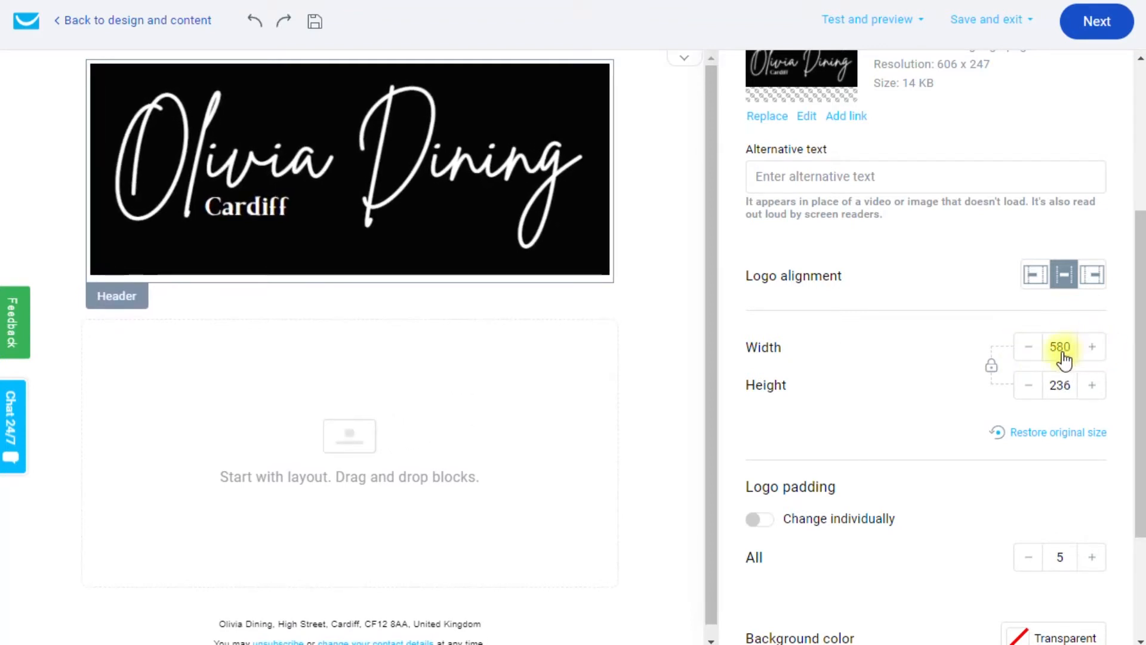
{"action": "scroll", "coordinate": [910, 331], "scroll_direction": "down", "scroll_amount": 1}
{"action": "scroll", "coordinate": [910, 331], "scroll_direction": "up", "scroll_amount": 5}
{"action": "scroll", "coordinate": [906, 313], "scroll_direction": "down", "scroll_amount": 5}
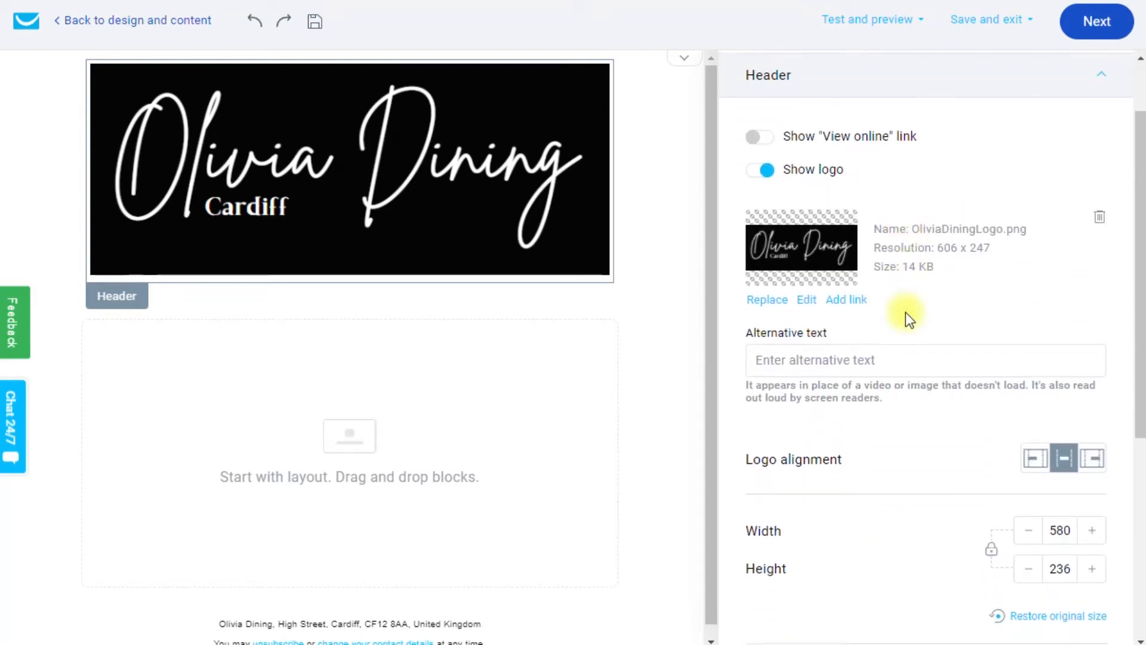
{"action": "scroll", "coordinate": [890, 300], "scroll_direction": "down", "scroll_amount": 2}
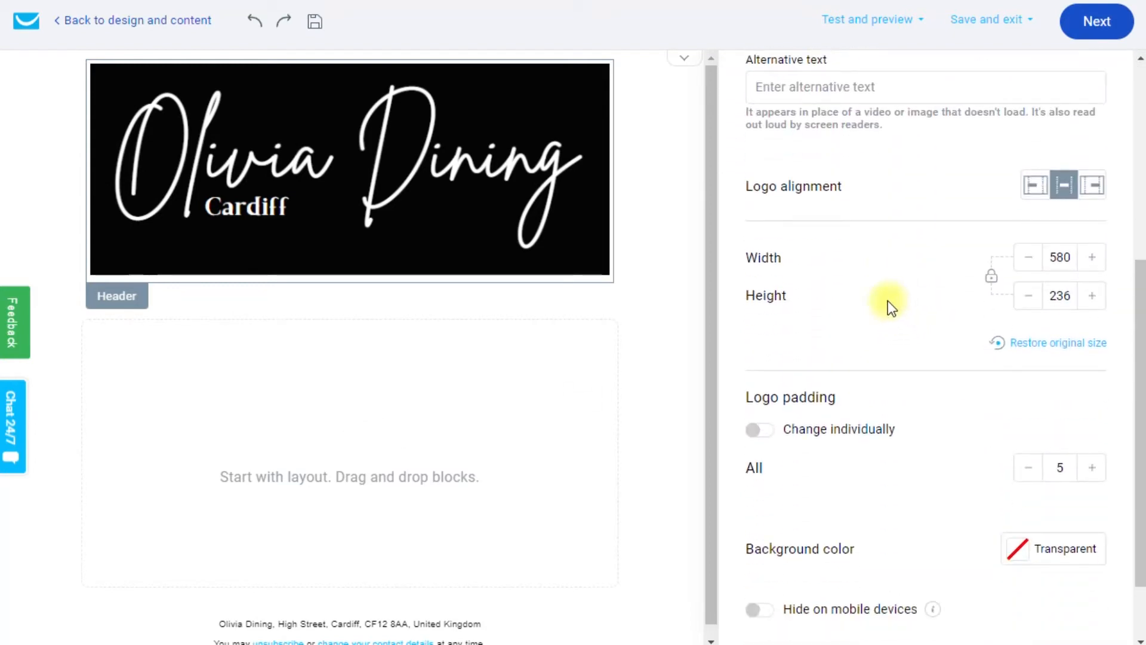
{"action": "scroll", "coordinate": [888, 299], "scroll_direction": "down", "scroll_amount": 2}
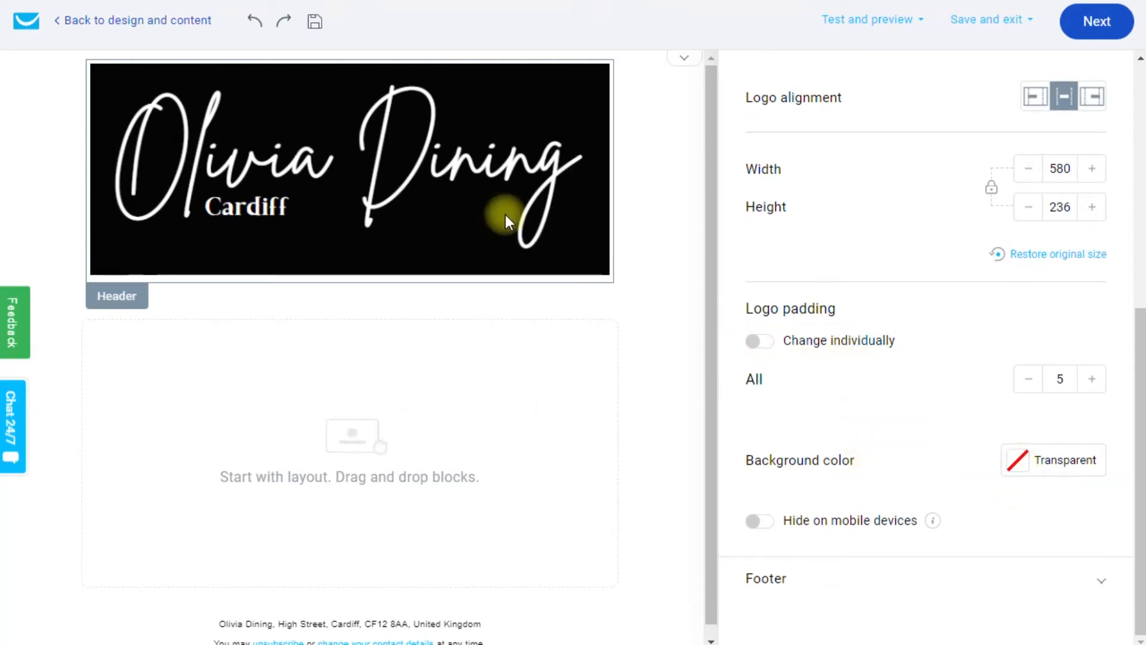
{"action": "left_click", "coordinate": [1015, 461]}
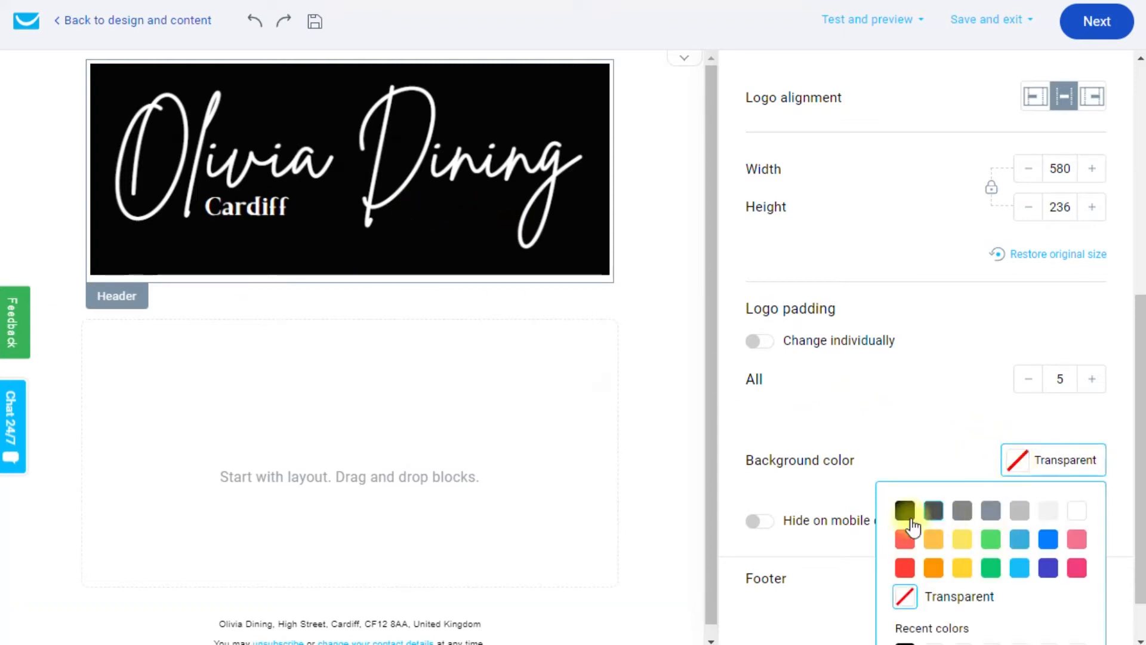
{"action": "left_click", "coordinate": [955, 595]}
{"action": "scroll", "coordinate": [944, 361], "scroll_direction": "up", "scroll_amount": 2}
{"action": "scroll", "coordinate": [943, 360], "scroll_direction": "down", "scroll_amount": 2}
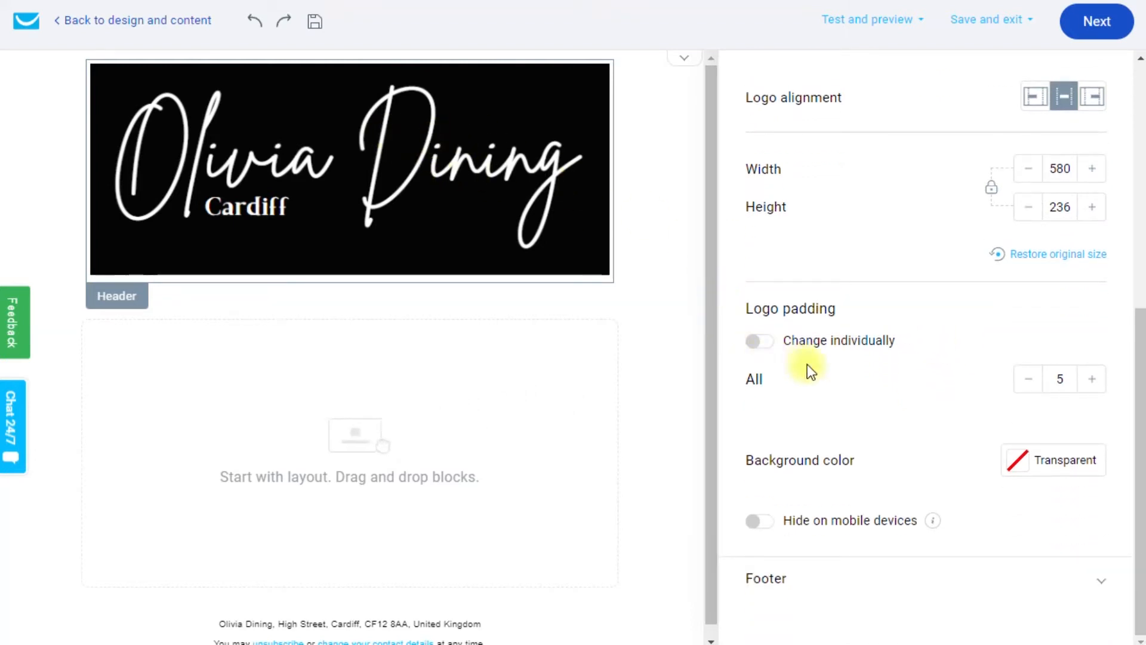
{"action": "left_click", "coordinate": [766, 521]}
{"action": "left_click", "coordinate": [758, 525]}
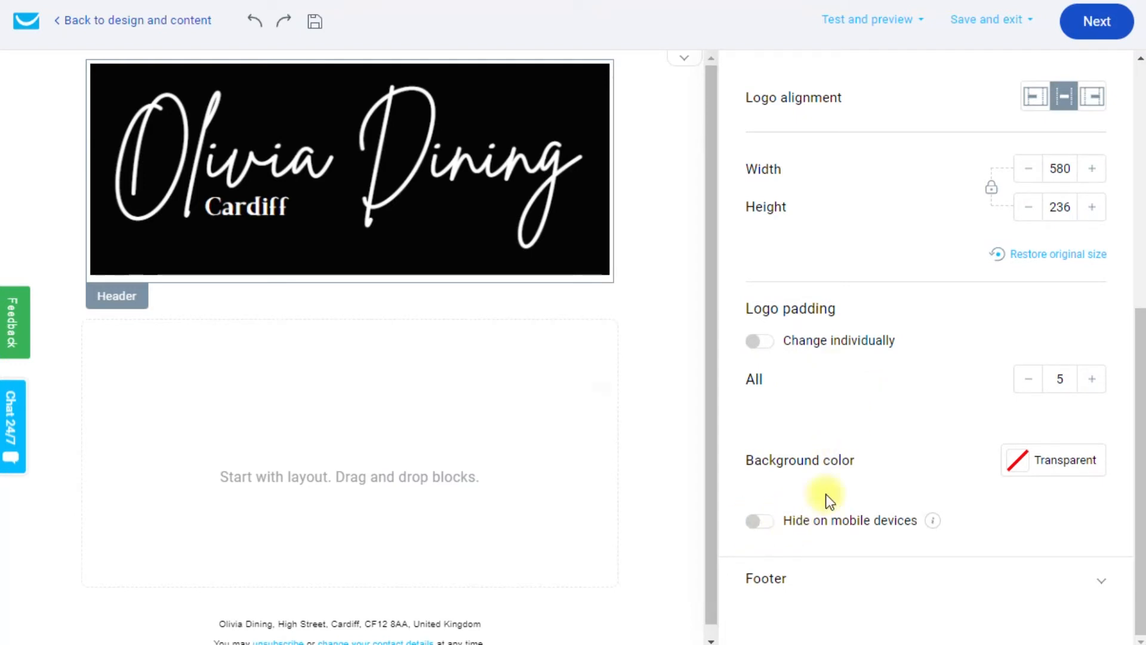
{"action": "scroll", "coordinate": [866, 460], "scroll_direction": "up", "scroll_amount": 2}
{"action": "scroll", "coordinate": [865, 461], "scroll_direction": "down", "scroll_amount": 2}
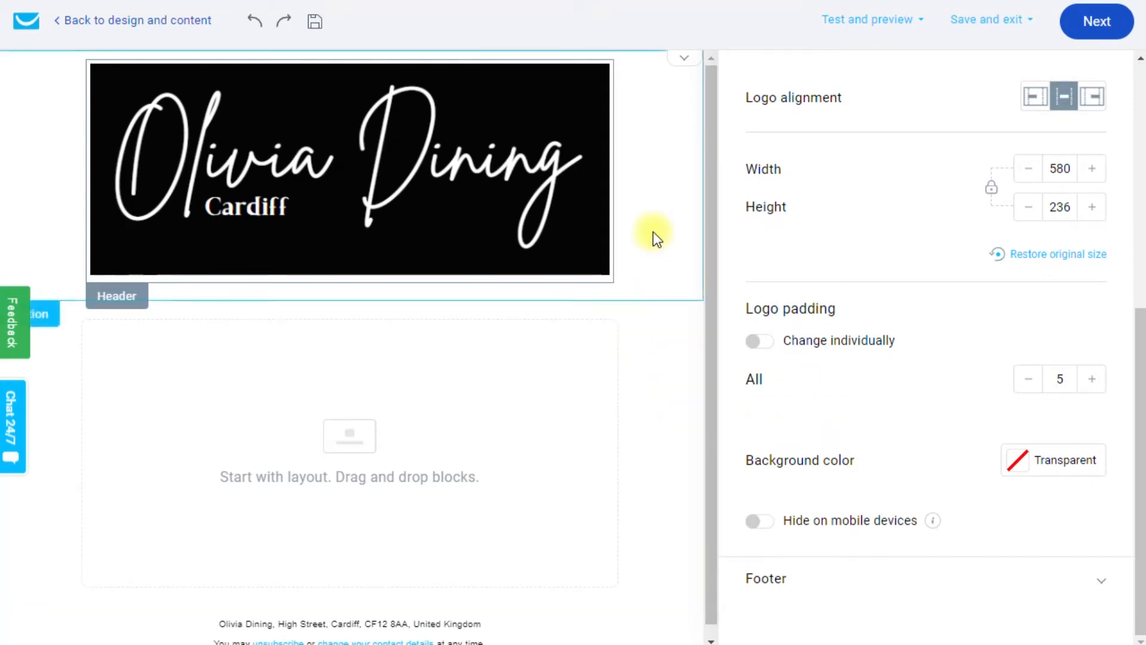
{"action": "left_click", "coordinate": [654, 143]}
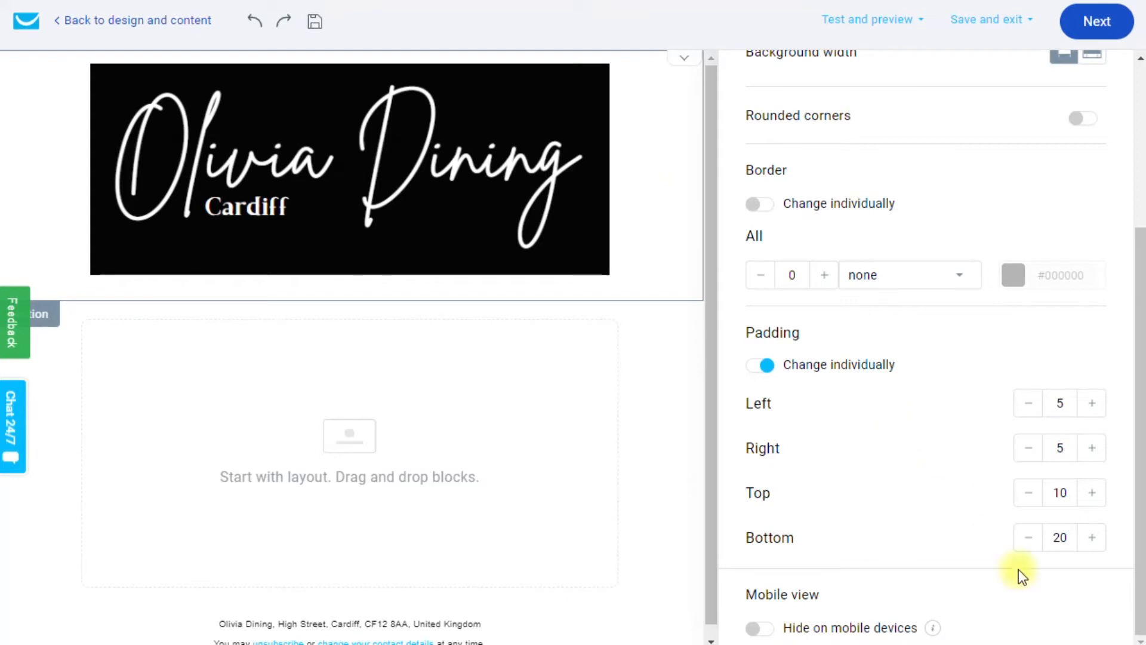
{"action": "scroll", "coordinate": [686, 370], "scroll_direction": "down", "scroll_amount": 1}
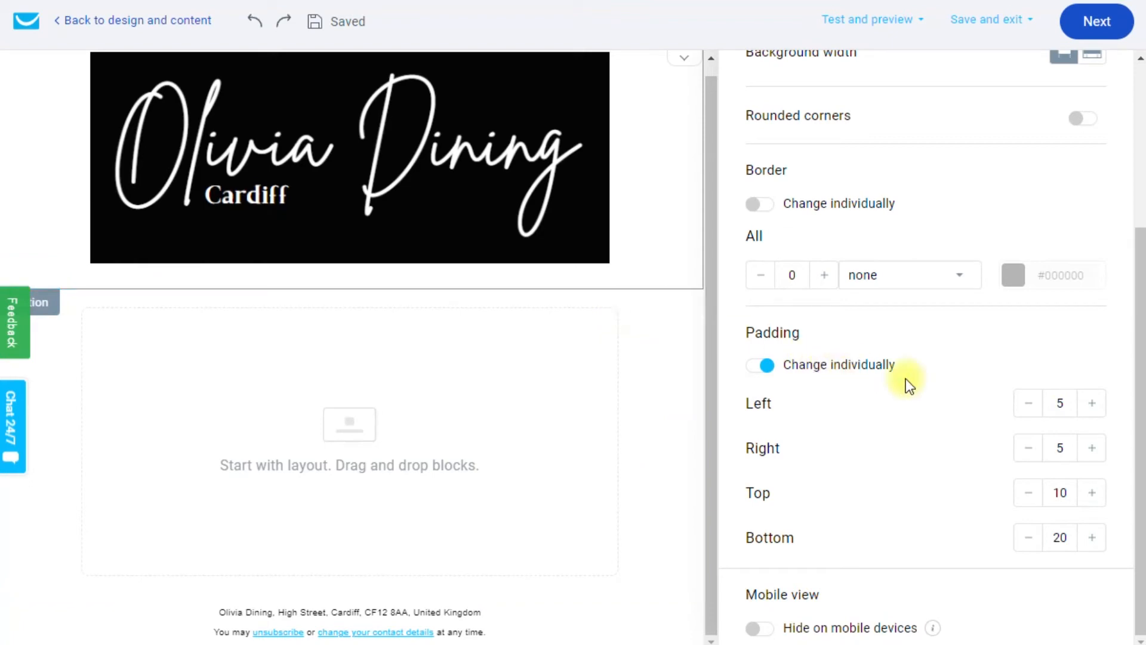
{"action": "scroll", "coordinate": [905, 379], "scroll_direction": "up", "scroll_amount": 2}
{"action": "scroll", "coordinate": [905, 379], "scroll_direction": "up", "scroll_amount": 3}
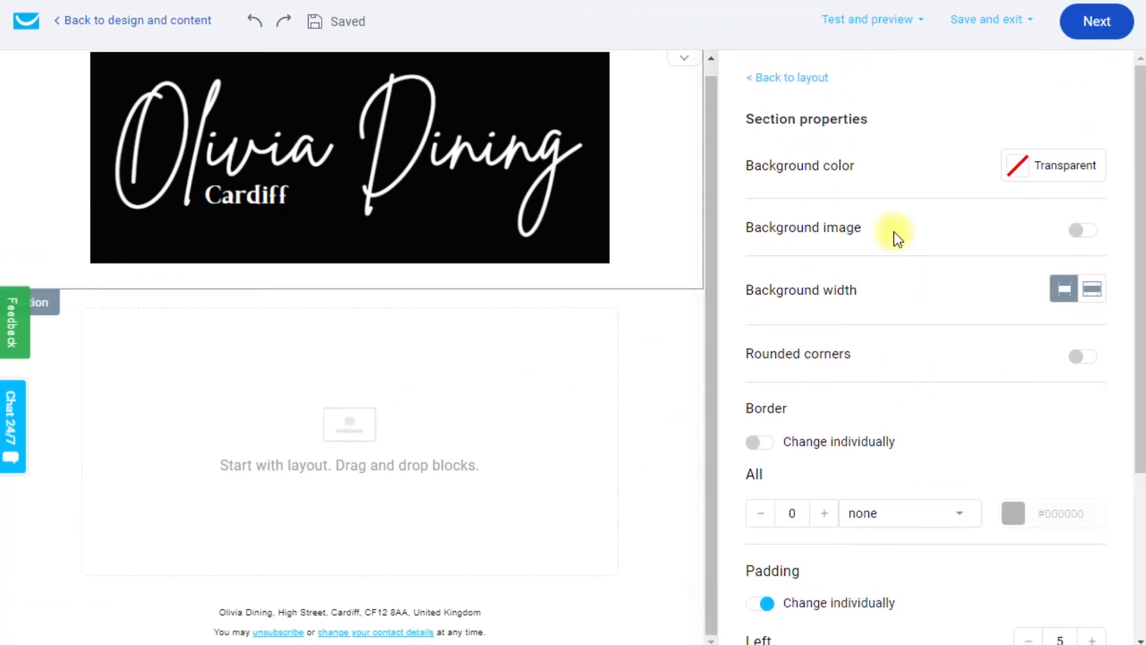
{"action": "scroll", "coordinate": [893, 232], "scroll_direction": "down", "scroll_amount": 4}
{"action": "scroll", "coordinate": [908, 385], "scroll_direction": "up", "scroll_amount": 4}
{"action": "scroll", "coordinate": [883, 357], "scroll_direction": "down", "scroll_amount": 3}
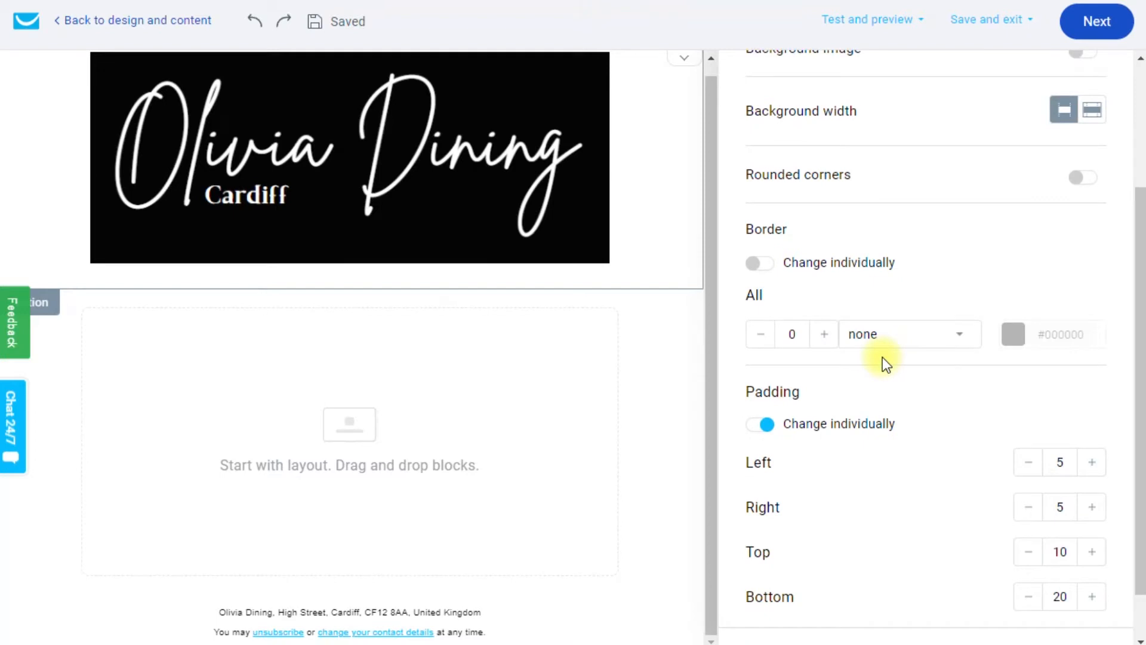
{"action": "scroll", "coordinate": [882, 357], "scroll_direction": "up", "scroll_amount": 3}
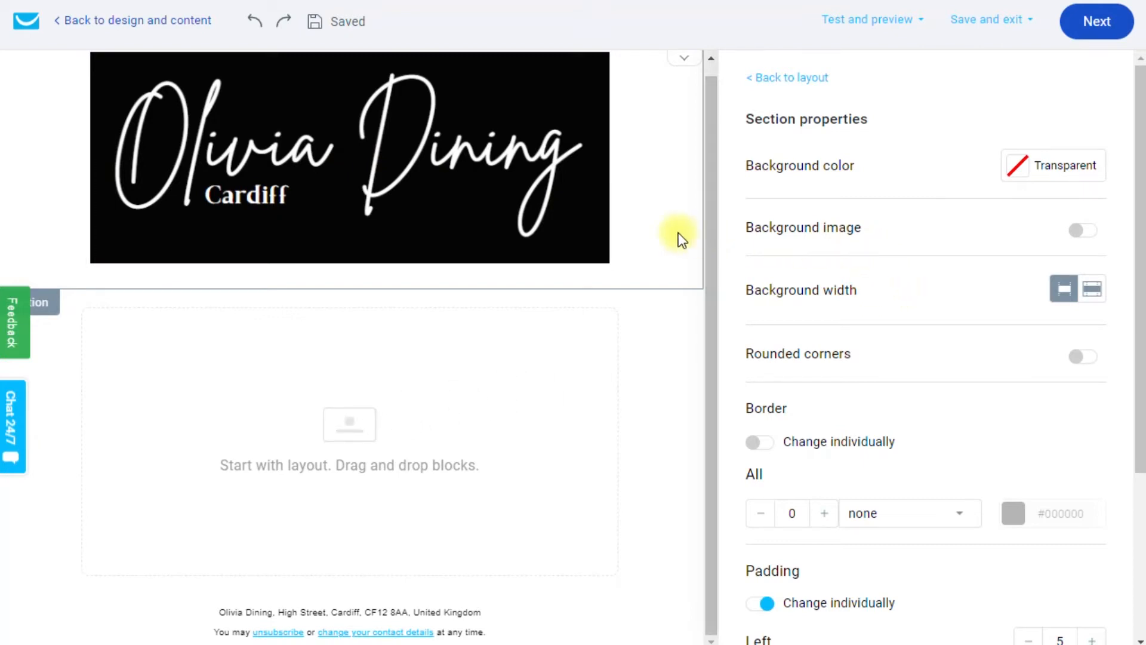
{"action": "left_click", "coordinate": [517, 168]}
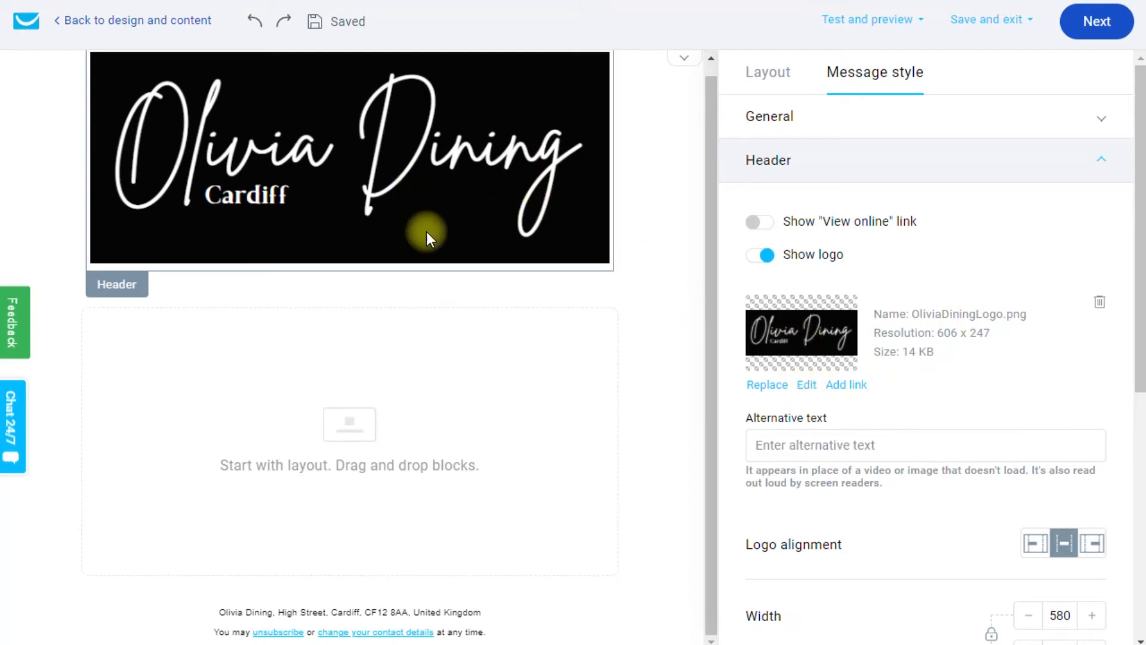
Drop a Text block into the empty section beneath the Olivia Dining logo header.
{"action": "left_click", "coordinate": [477, 340]}
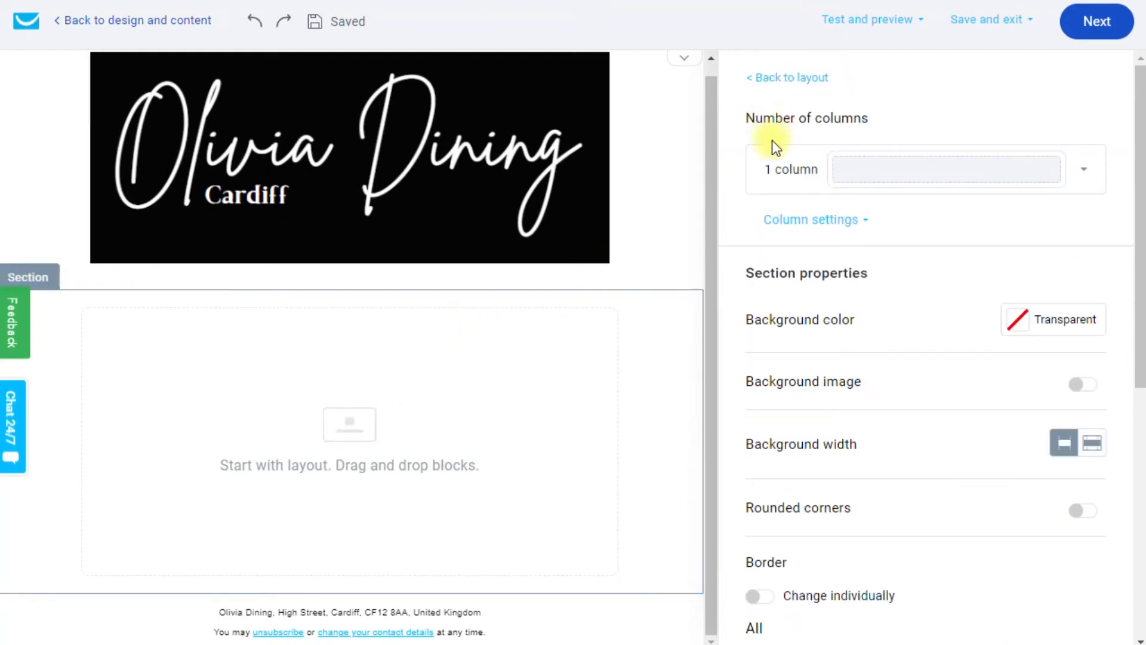
{"action": "left_click", "coordinate": [783, 78]}
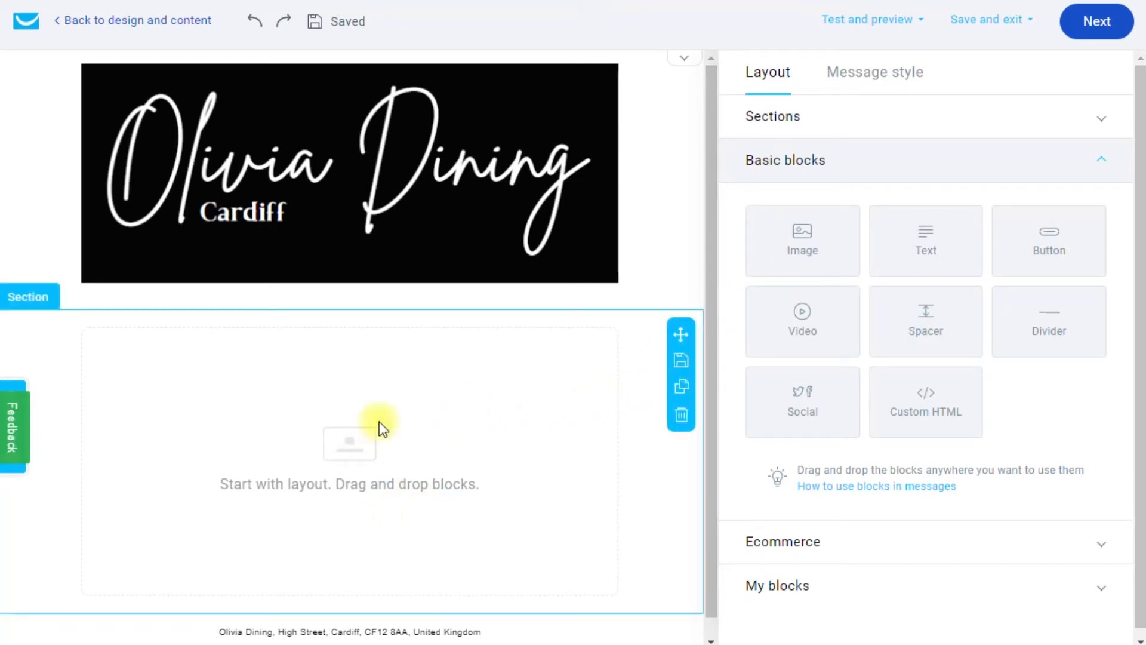
{"action": "left_click_drag", "start_coordinate": [925, 250], "coordinate": [358, 441]}
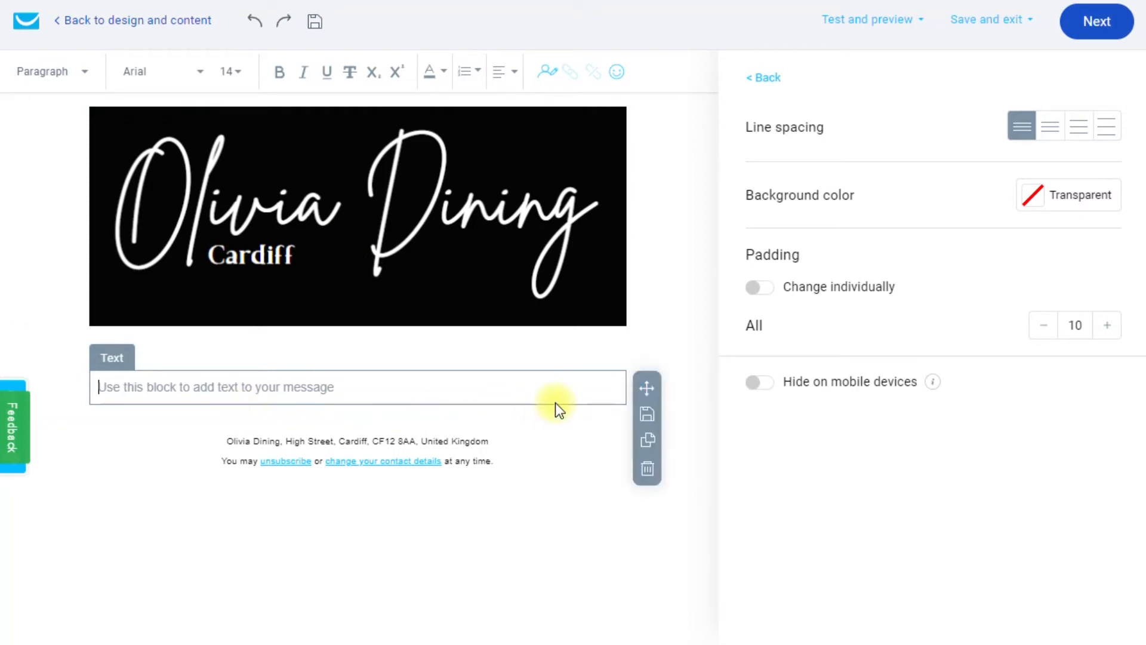
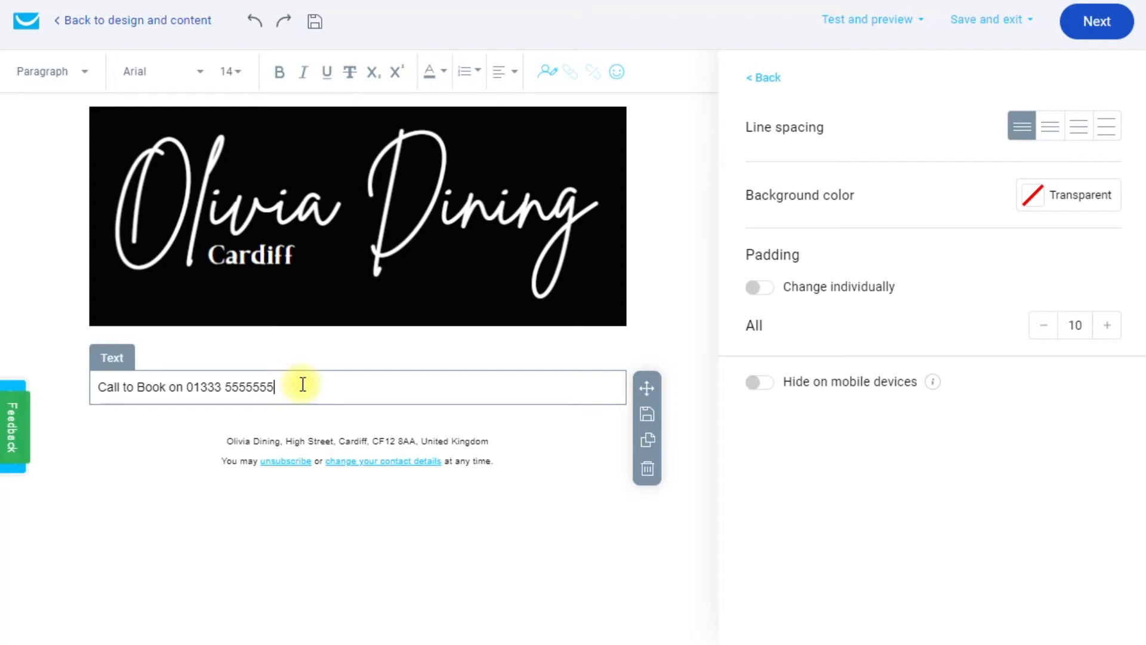
Write 'Call to Book on' plus the booking phone number and set it to size 22.
{"action": "left_click_drag", "start_coordinate": [292, 384], "coordinate": [102, 388]}
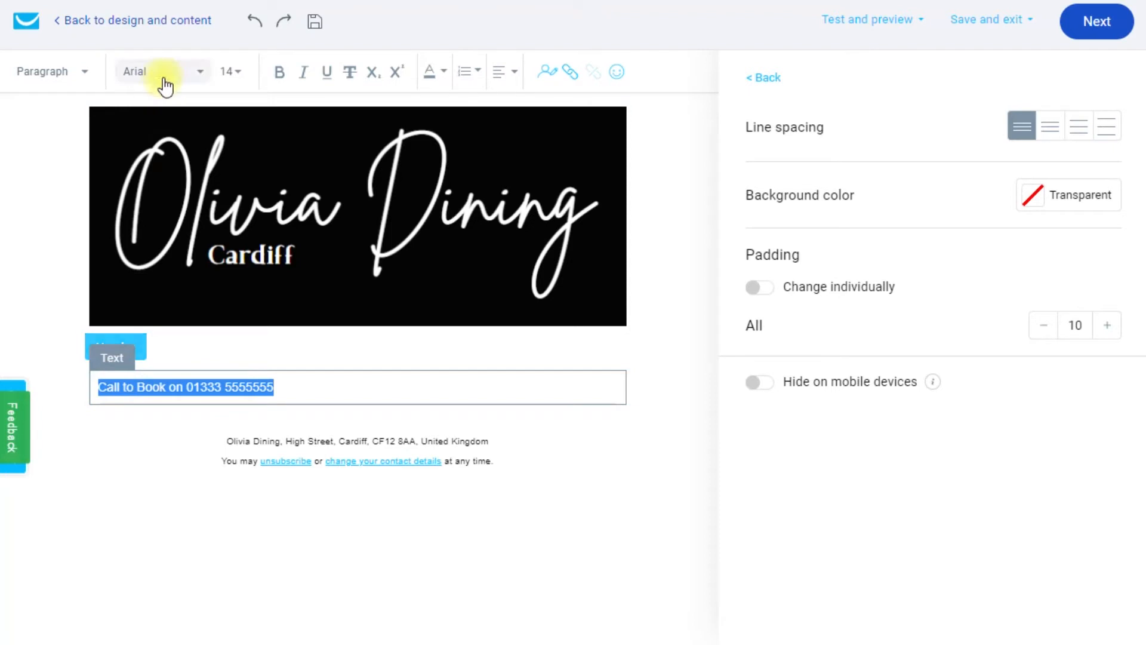
{"action": "left_click", "coordinate": [234, 73]}
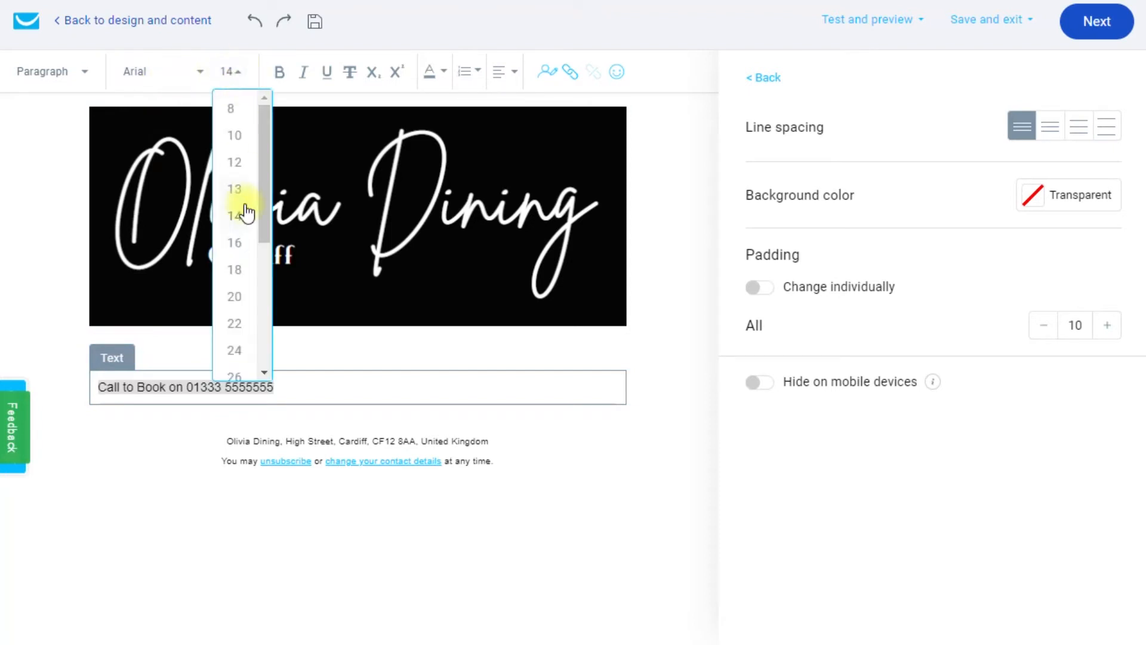
{"action": "left_click", "coordinate": [241, 323]}
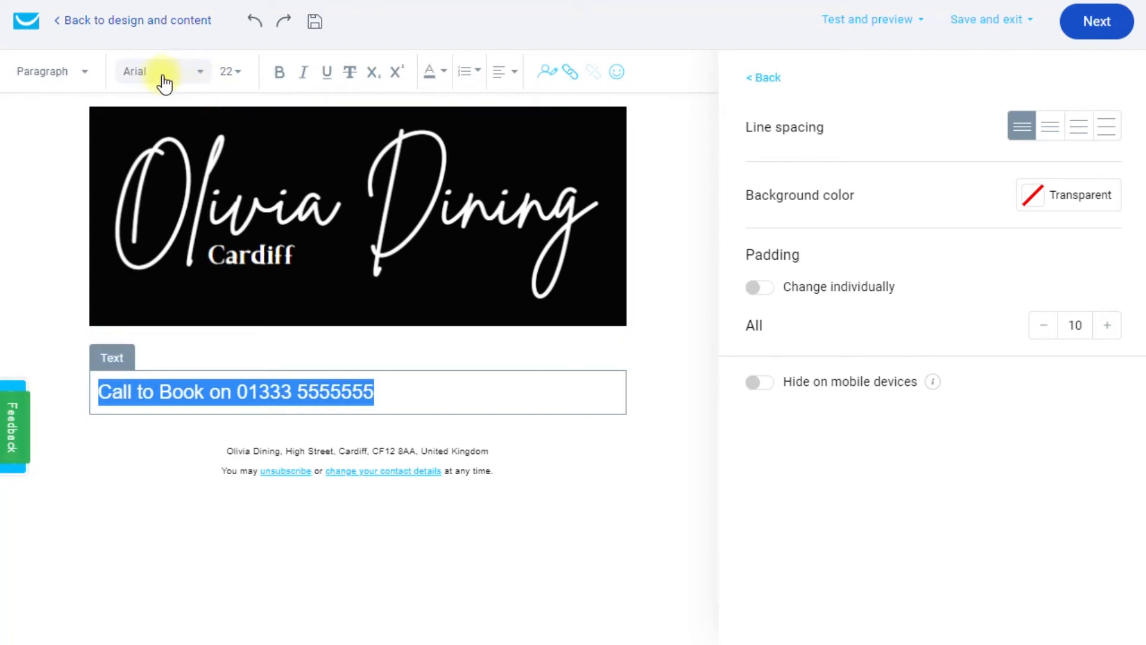
Change the Call to Book line's font to Arial Black and centre it.
{"action": "left_click", "coordinate": [197, 73]}
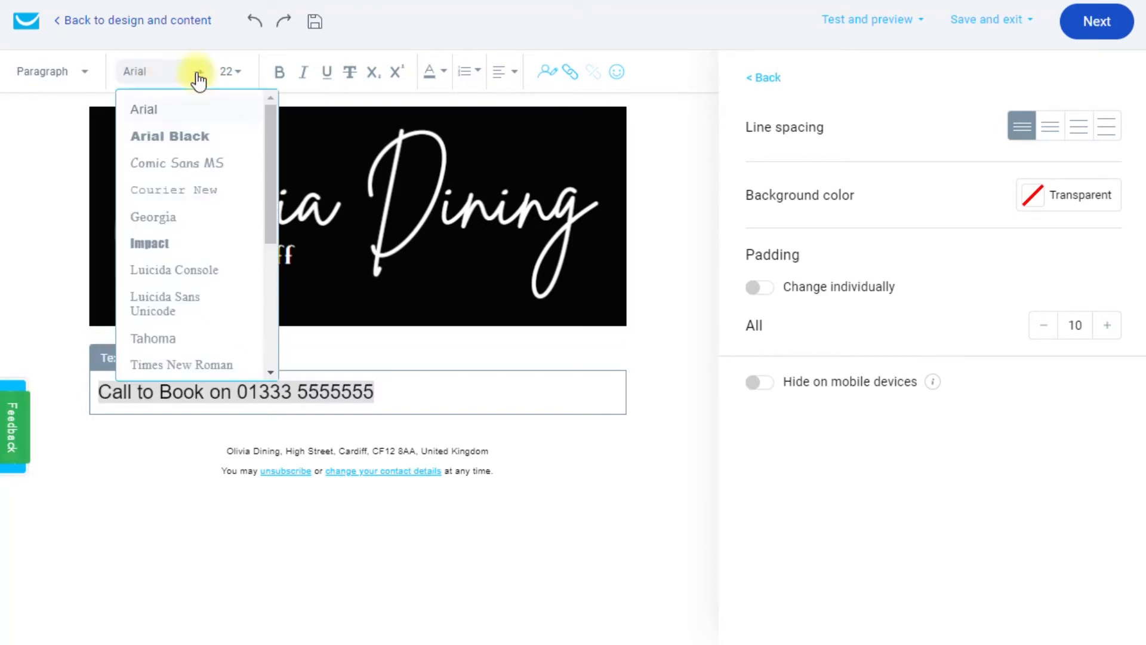
{"action": "scroll", "coordinate": [185, 180], "scroll_direction": "down", "scroll_amount": 3}
{"action": "scroll", "coordinate": [185, 180], "scroll_direction": "up", "scroll_amount": 4}
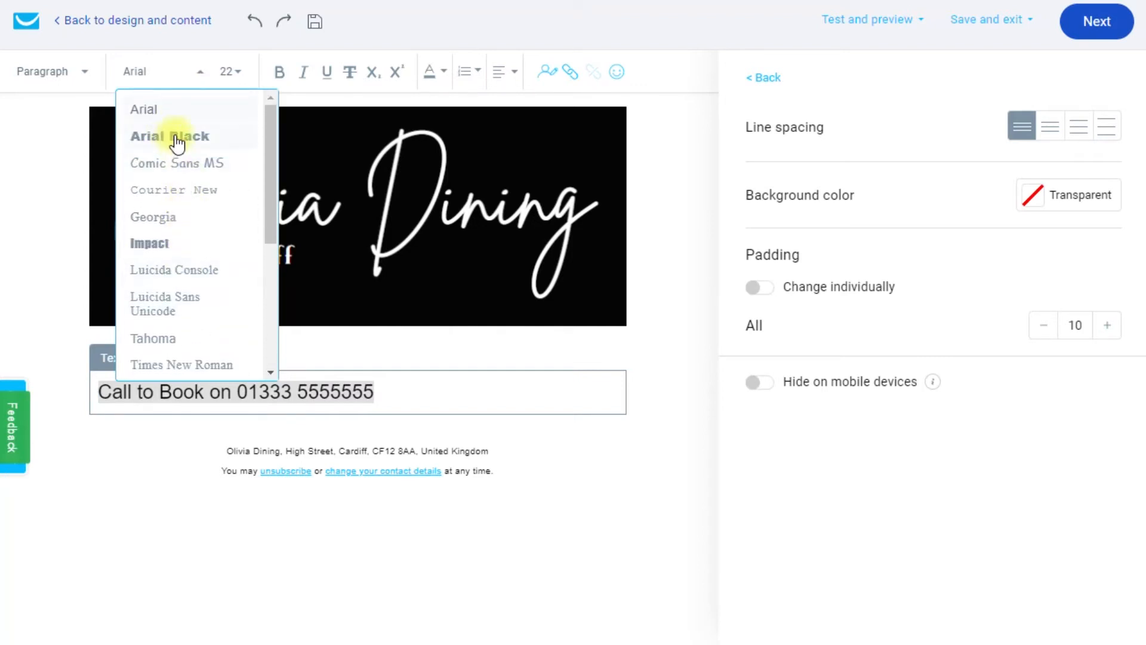
{"action": "left_click", "coordinate": [177, 139]}
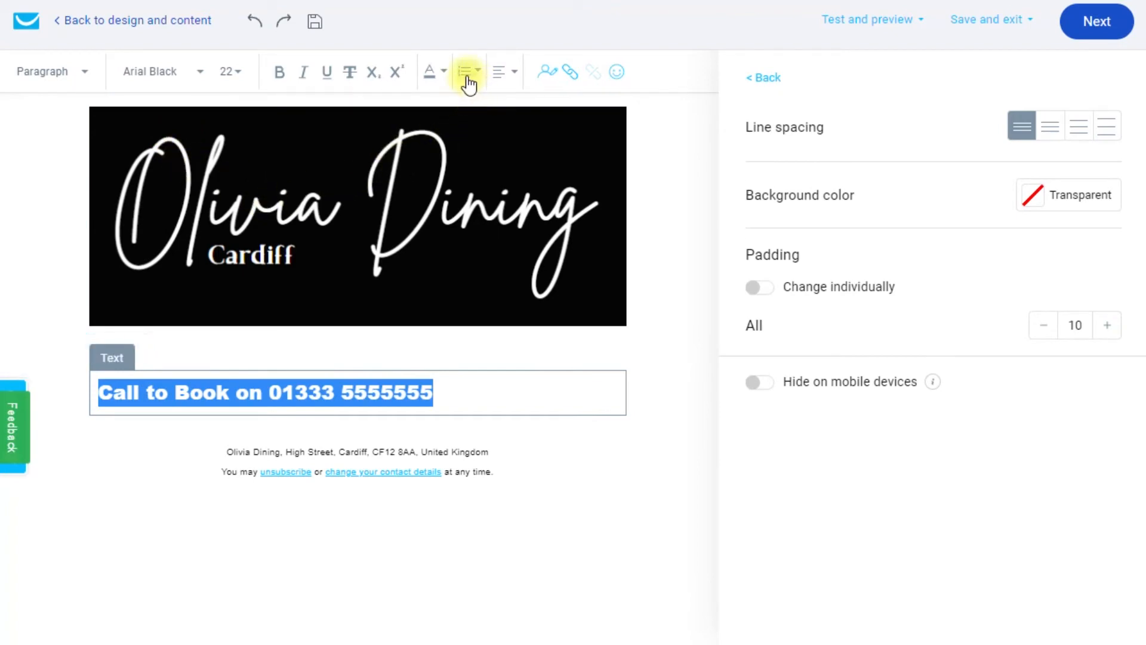
{"action": "left_click", "coordinate": [514, 72]}
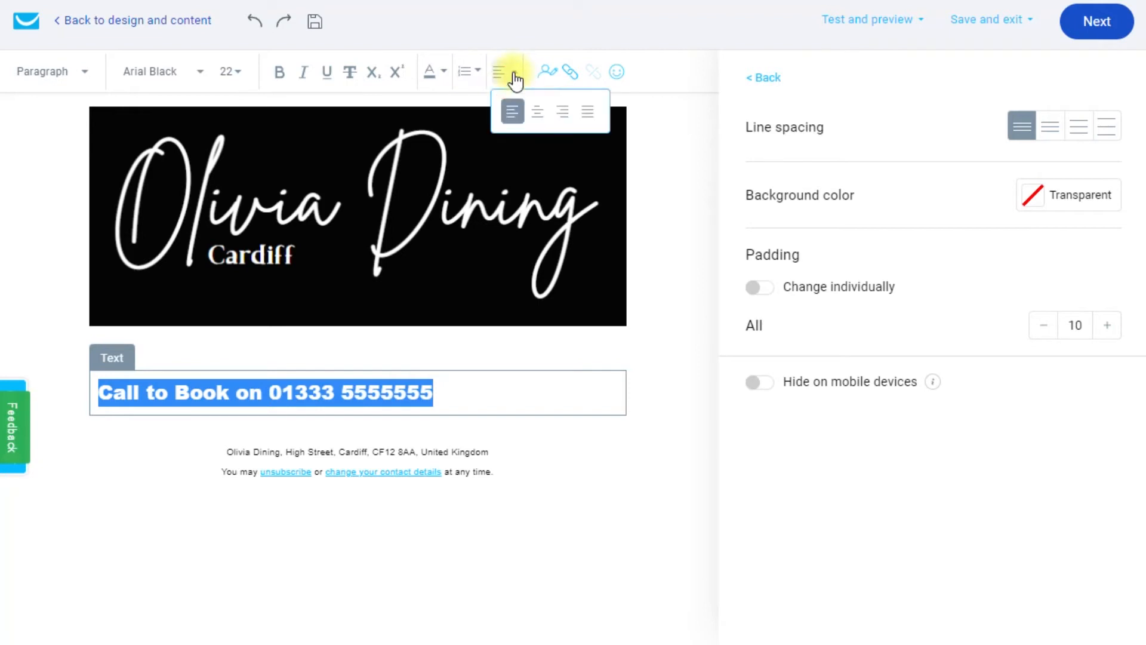
{"action": "left_click", "coordinate": [538, 112]}
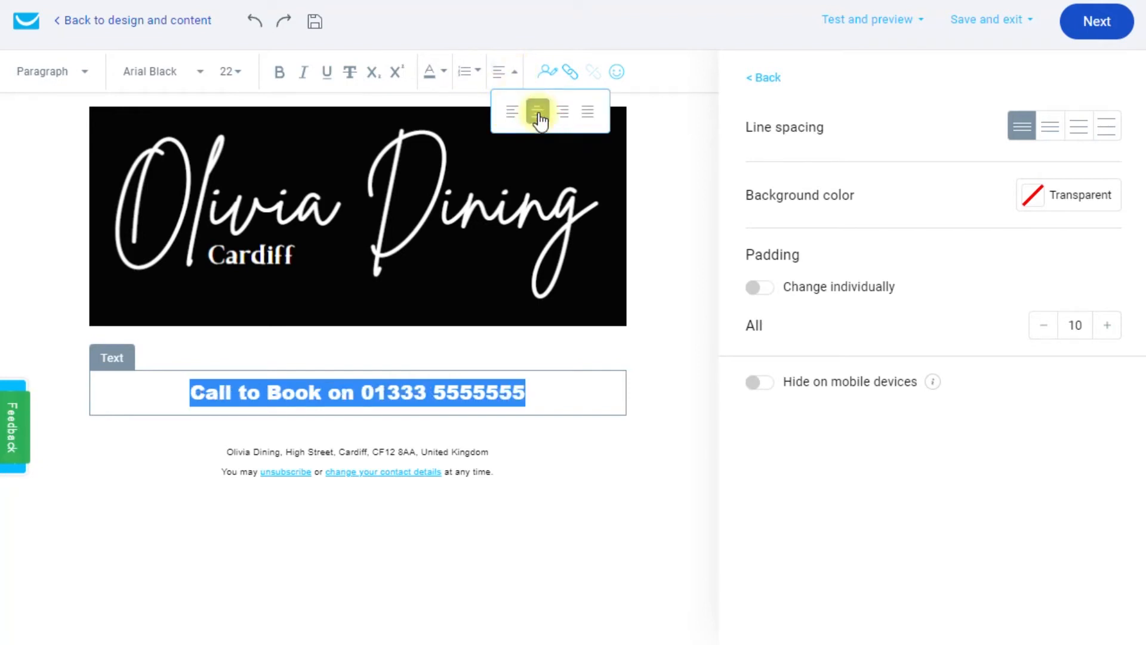
{"action": "left_click", "coordinate": [892, 514]}
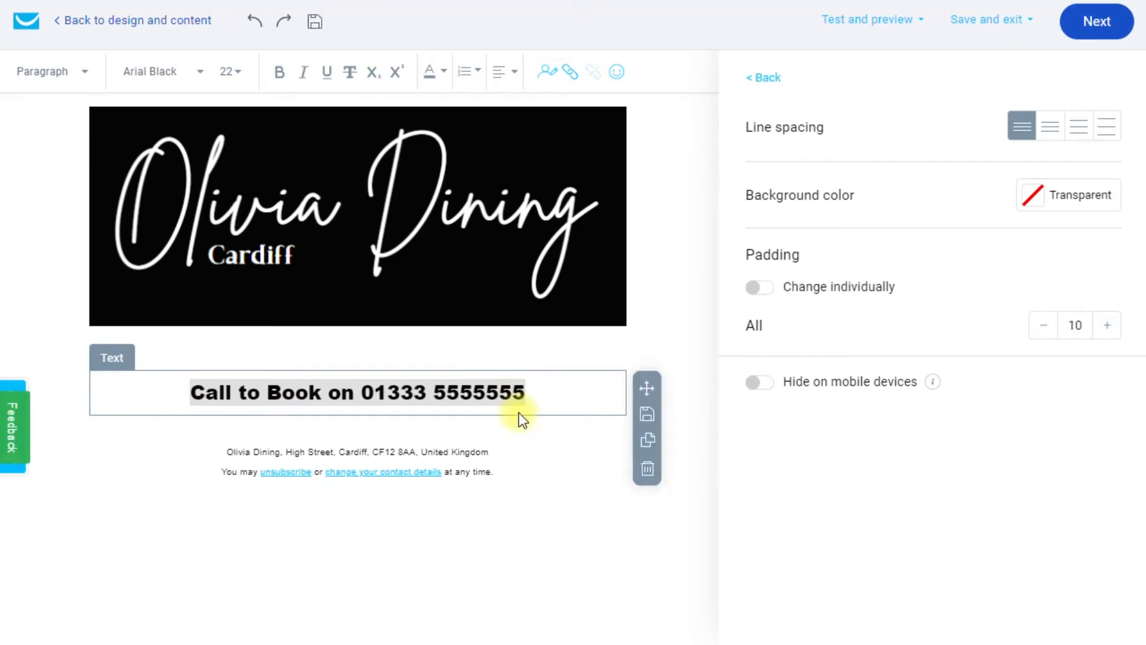
{"action": "left_click", "coordinate": [529, 394]}
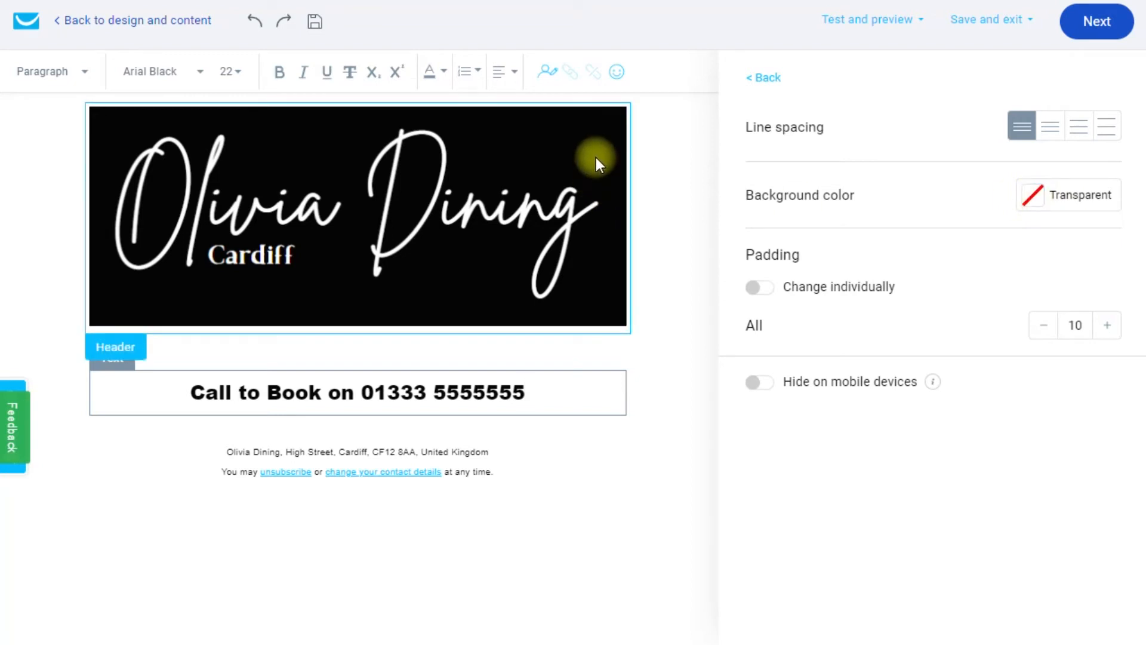
Give the Call to Book block a black #000000 background with white text.
{"action": "left_click", "coordinate": [1035, 200]}
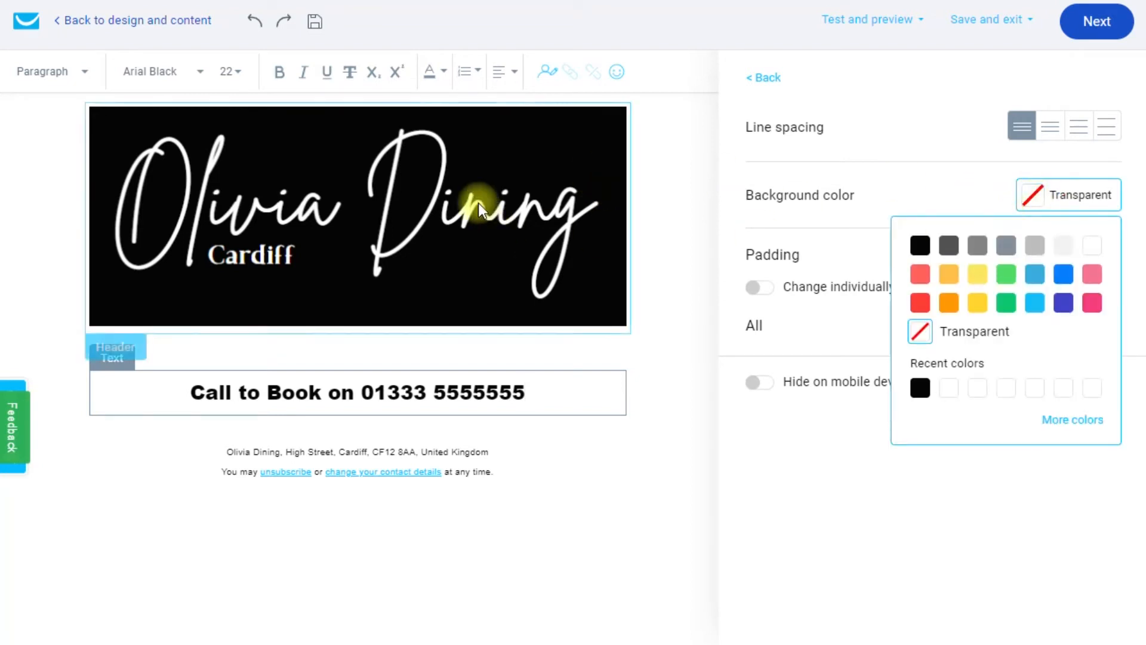
{"action": "left_click", "coordinate": [925, 255]}
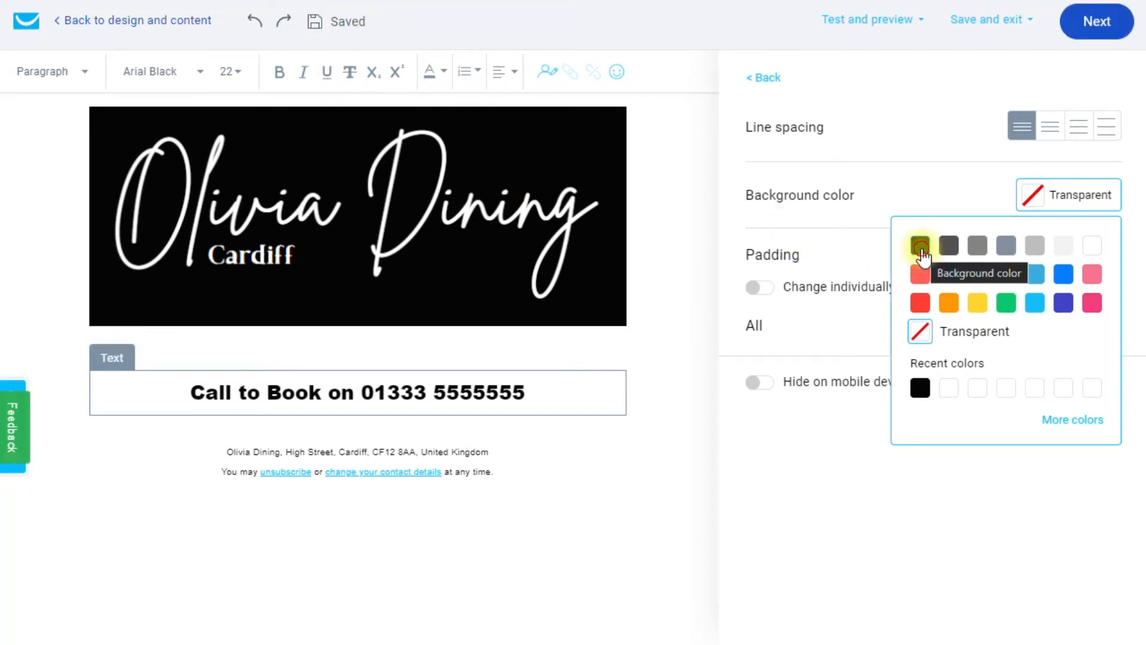
{"action": "mouse_move", "coordinate": [512, 391]}
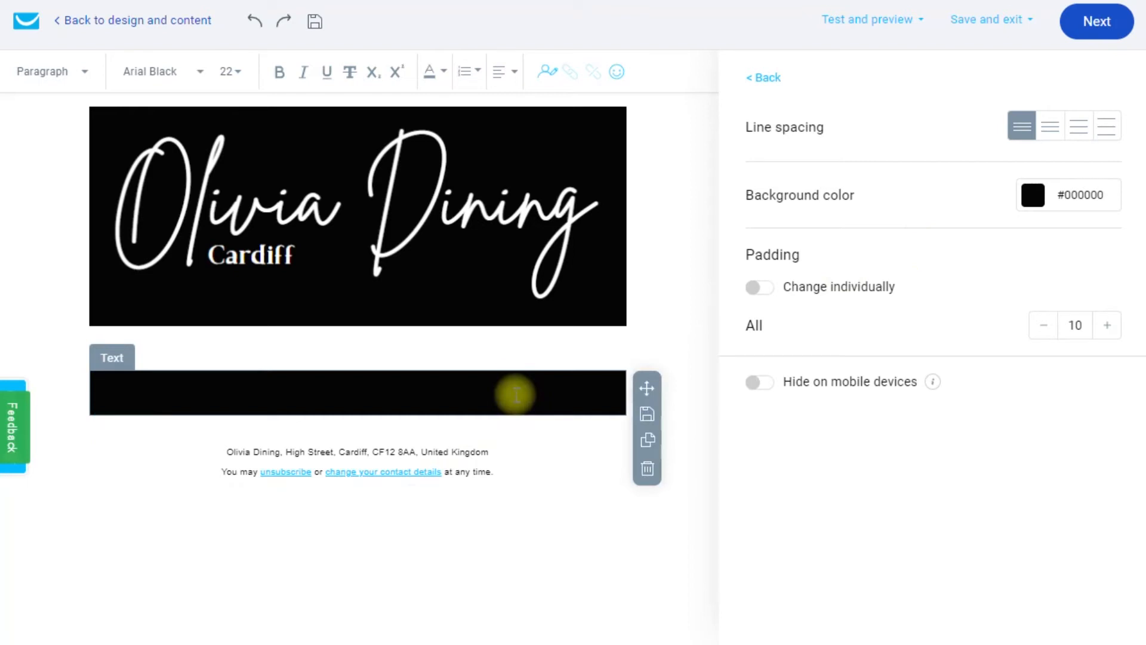
{"action": "triple_click", "coordinate": [516, 394]}
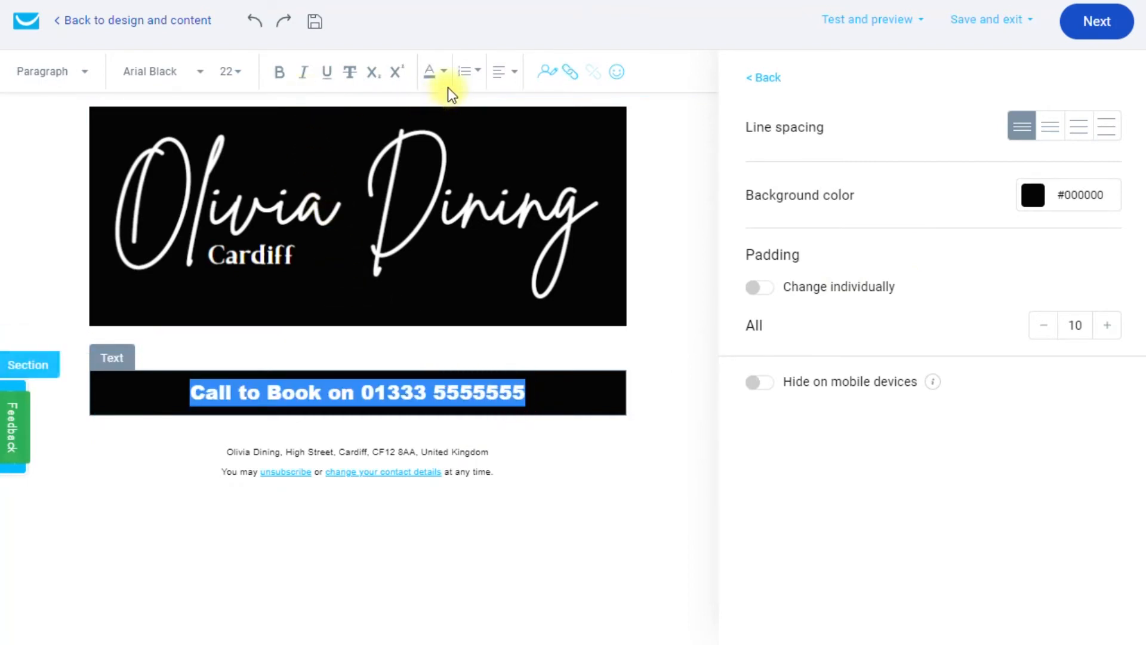
{"action": "left_click", "coordinate": [442, 72]}
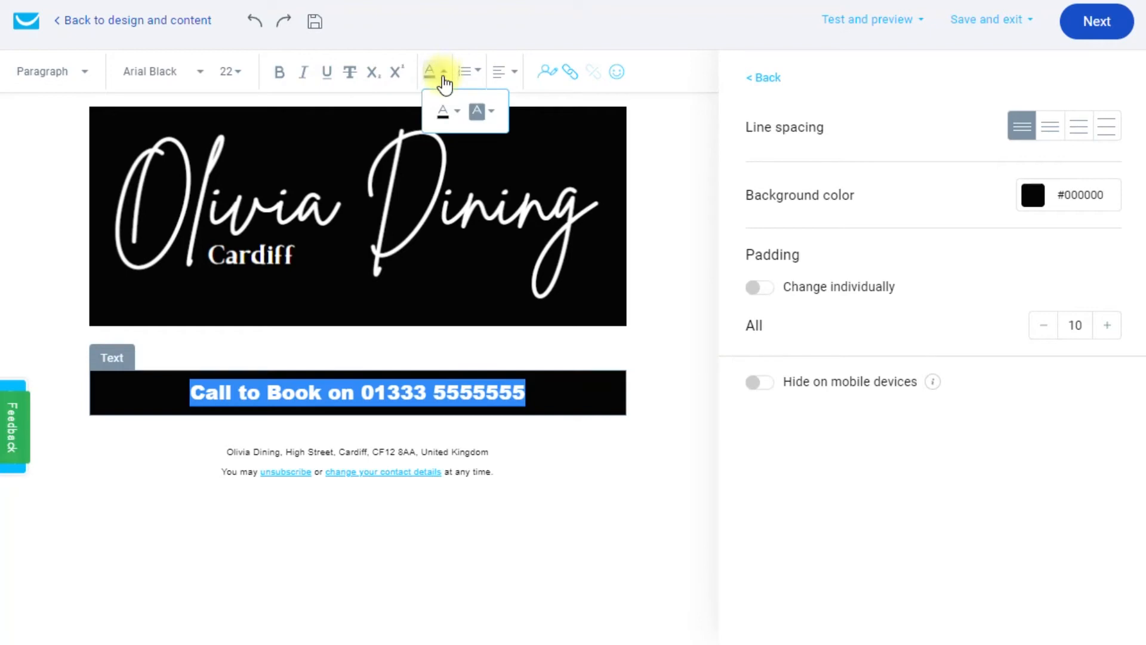
{"action": "left_click", "coordinate": [458, 112]}
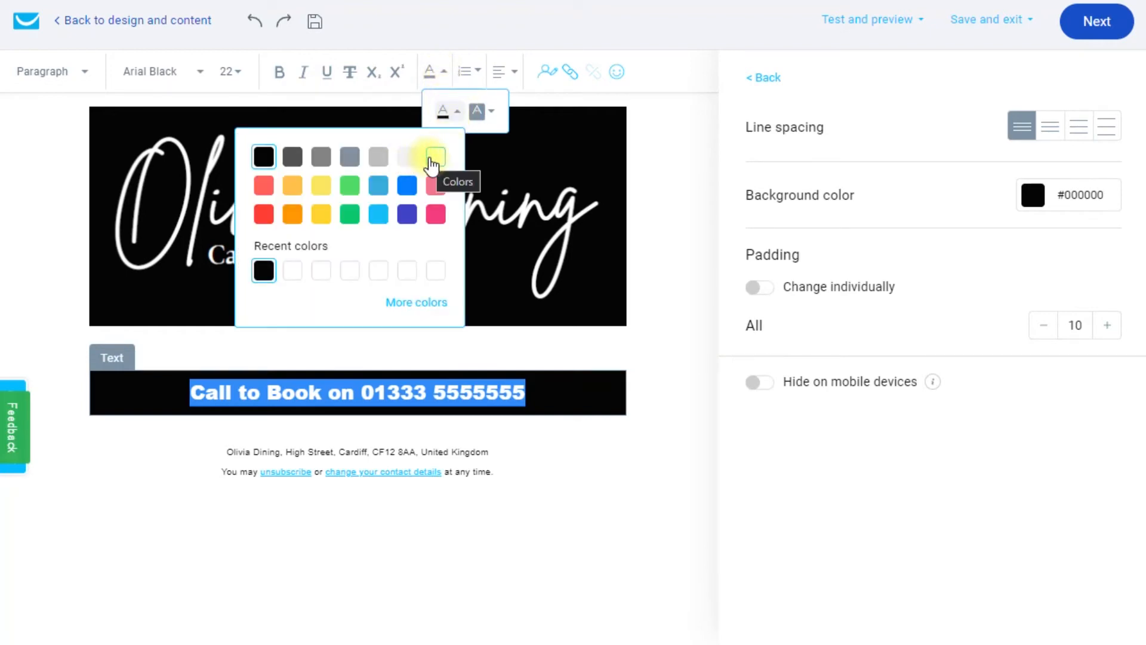
{"action": "left_click", "coordinate": [431, 159]}
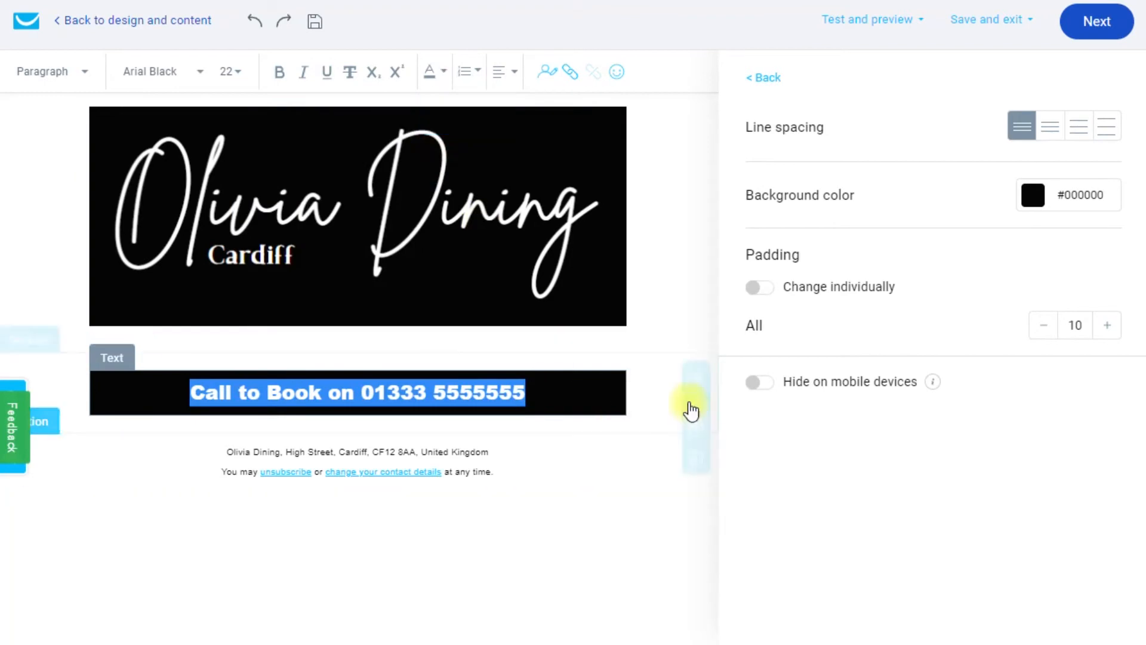
{"action": "left_click", "coordinate": [689, 404]}
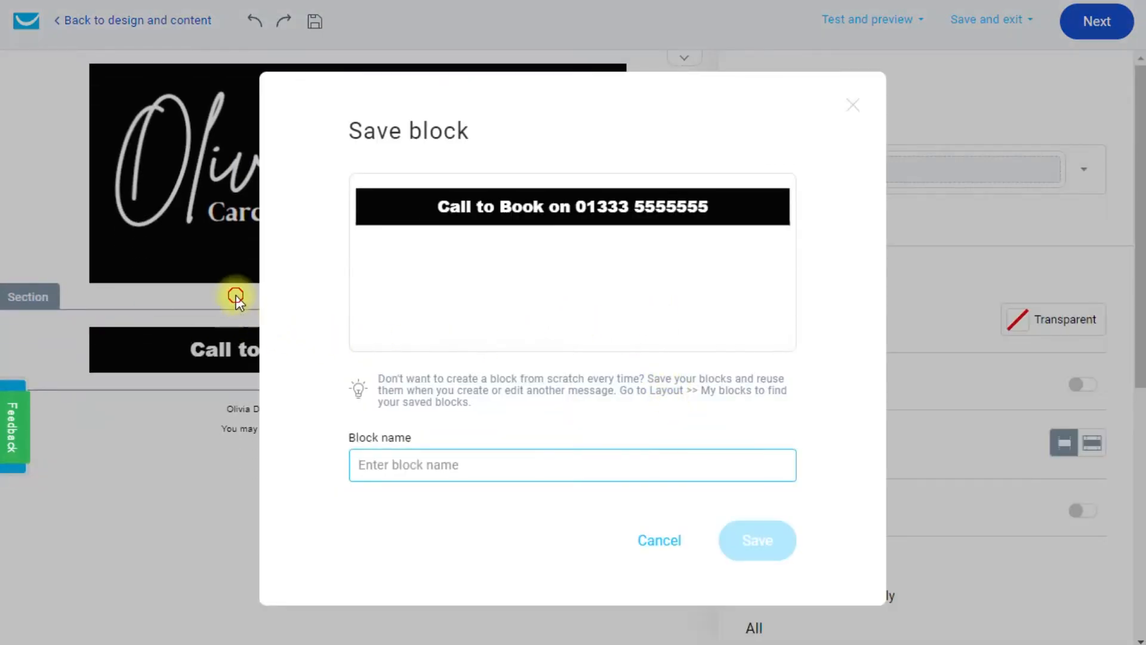
{"action": "left_click", "coordinate": [235, 295]}
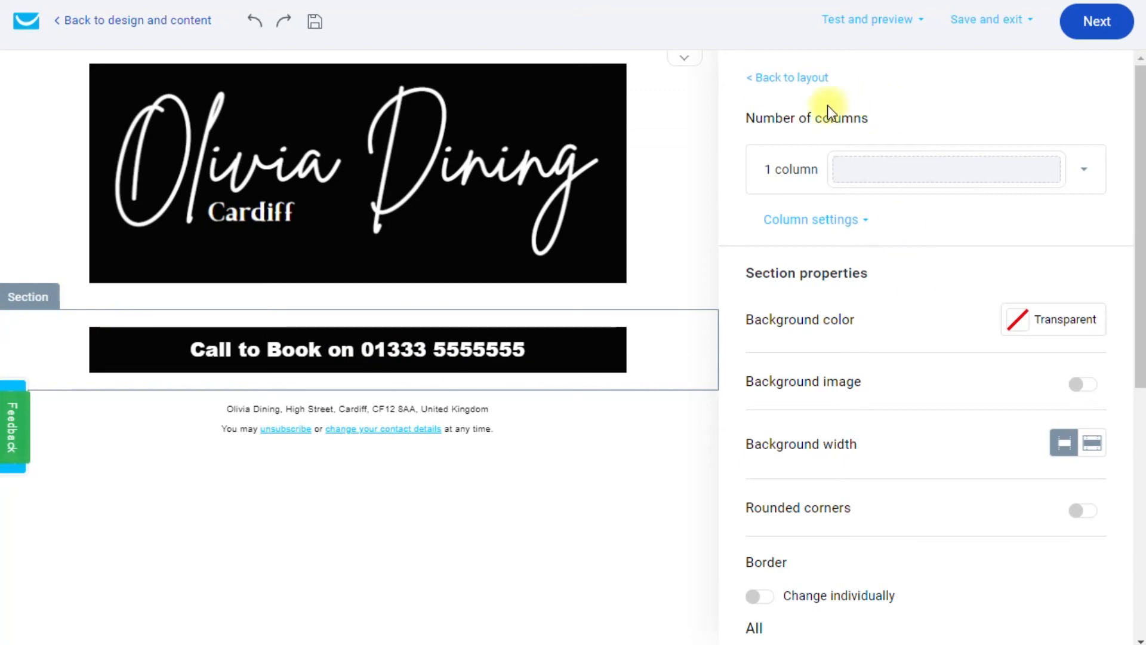
Insert an Image block above the banner showing the DSC_9142 curry photo at 600 x 456.
{"action": "left_click", "coordinate": [798, 80]}
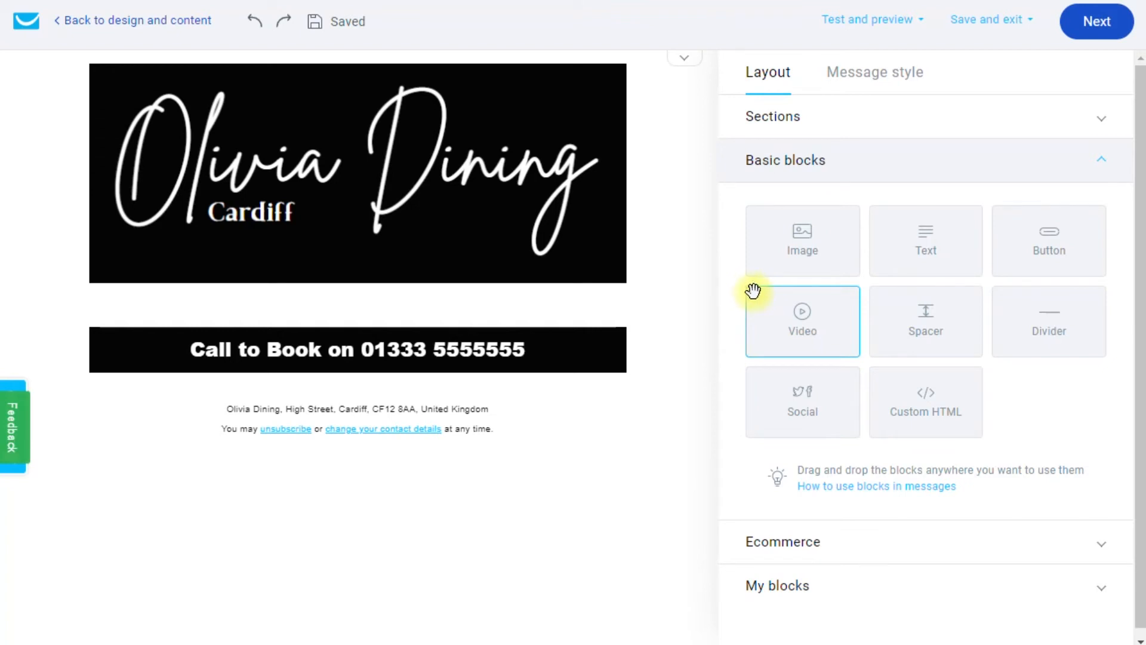
{"action": "left_click_drag", "start_coordinate": [808, 251], "coordinate": [389, 304]}
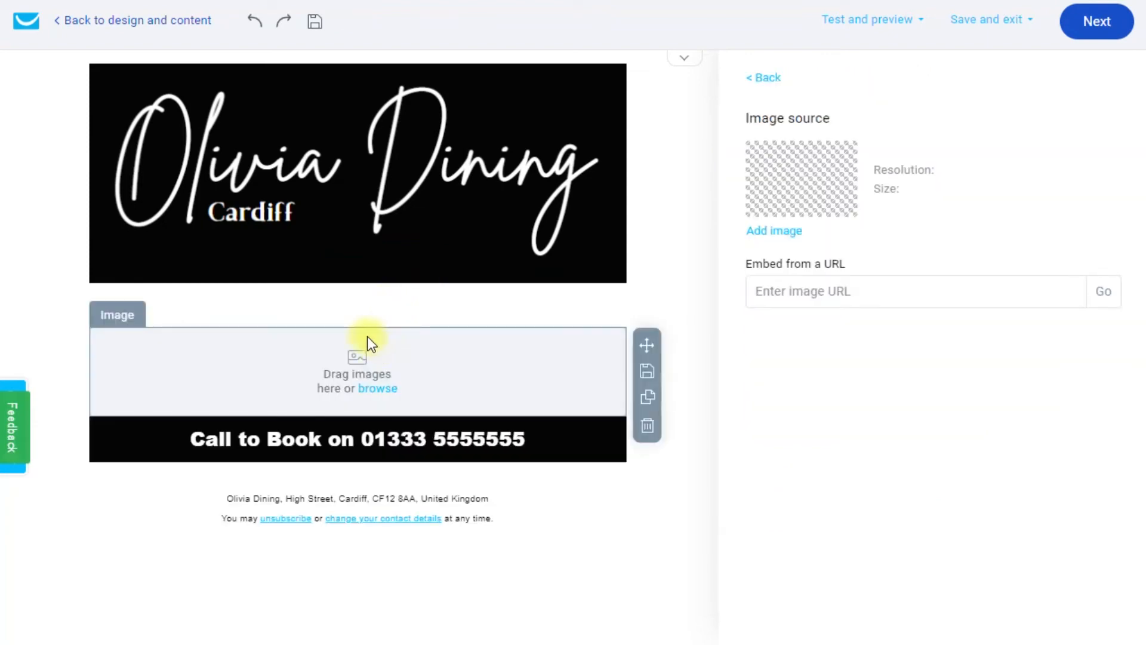
{"action": "left_click", "coordinate": [371, 391]}
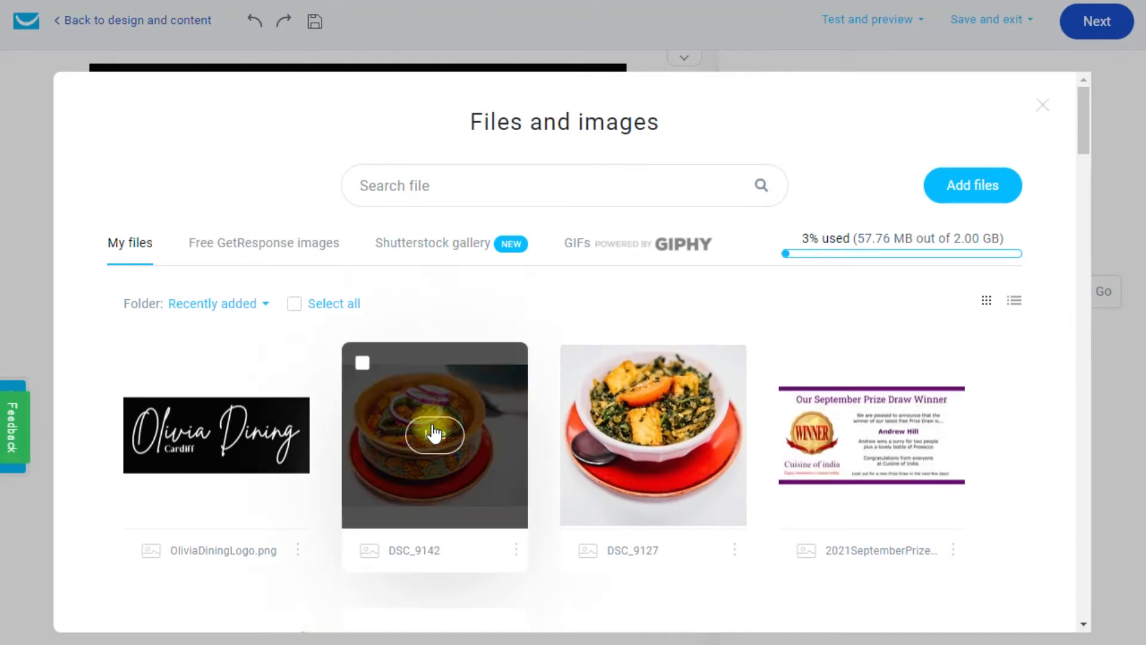
{"action": "left_click", "coordinate": [434, 427]}
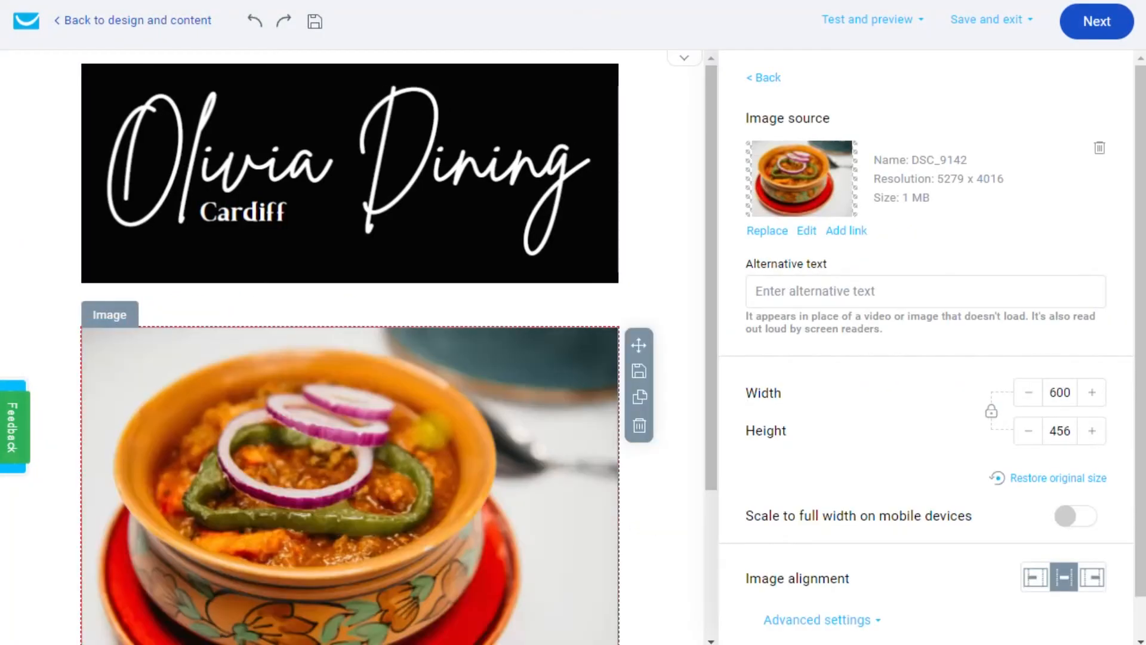
{"action": "scroll", "coordinate": [675, 288], "scroll_direction": "down", "scroll_amount": 3}
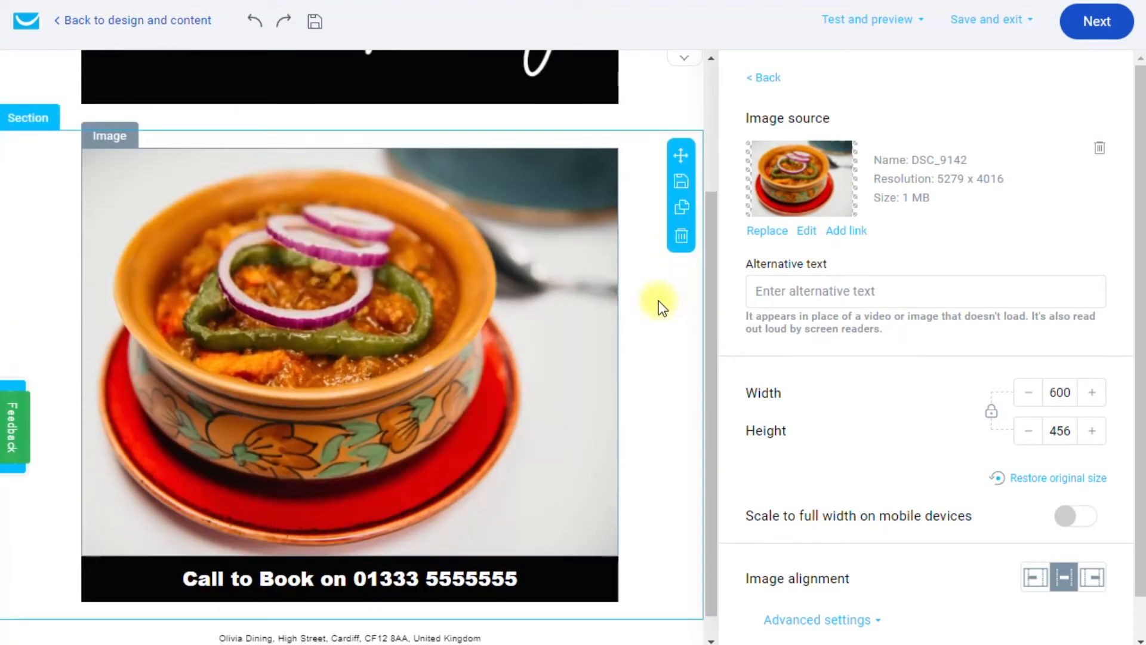
{"action": "scroll", "coordinate": [676, 388], "scroll_direction": "up", "scroll_amount": 3}
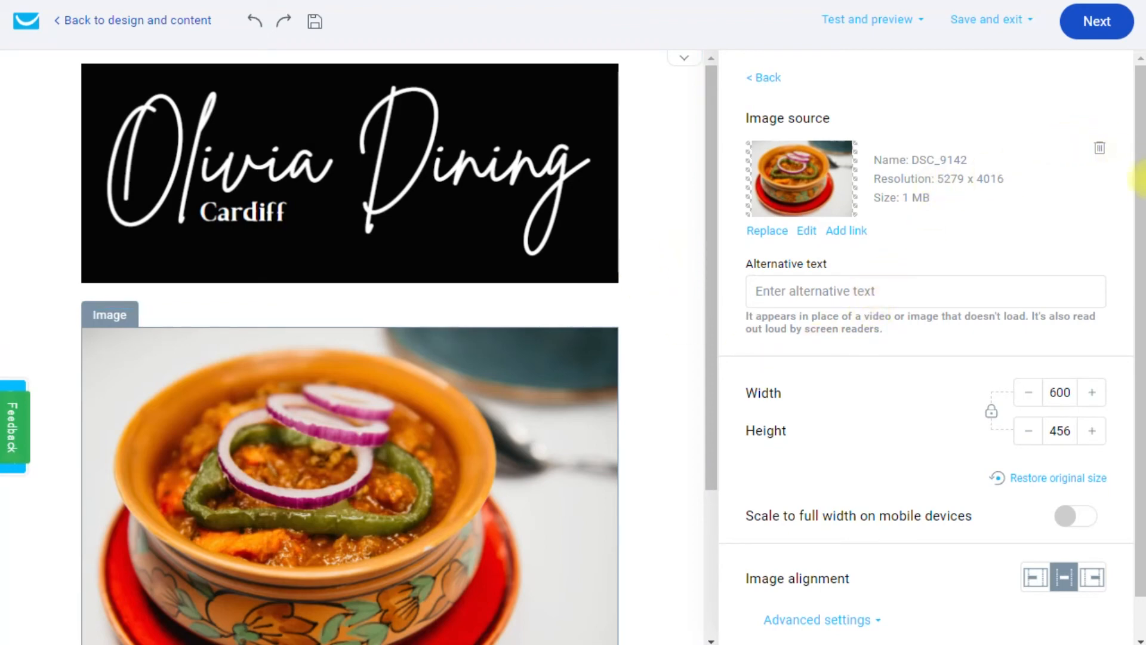
Add a wide-left, narrow-right two-column section between the logo header and curry photo.
{"action": "left_click", "coordinate": [761, 77]}
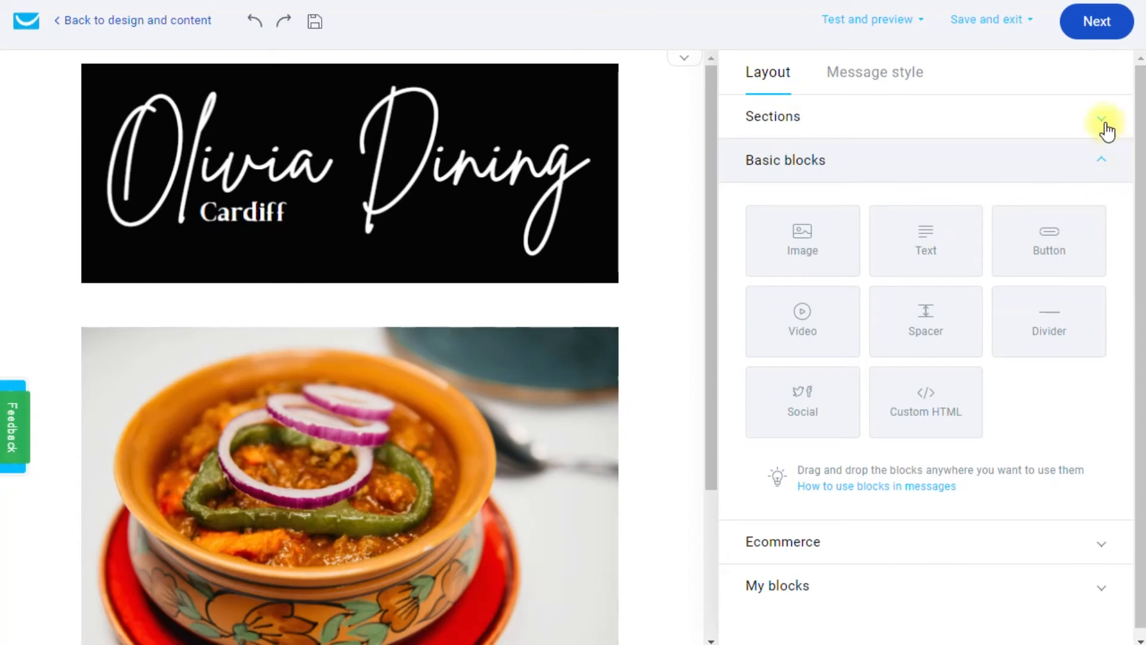
{"action": "left_click", "coordinate": [1105, 118]}
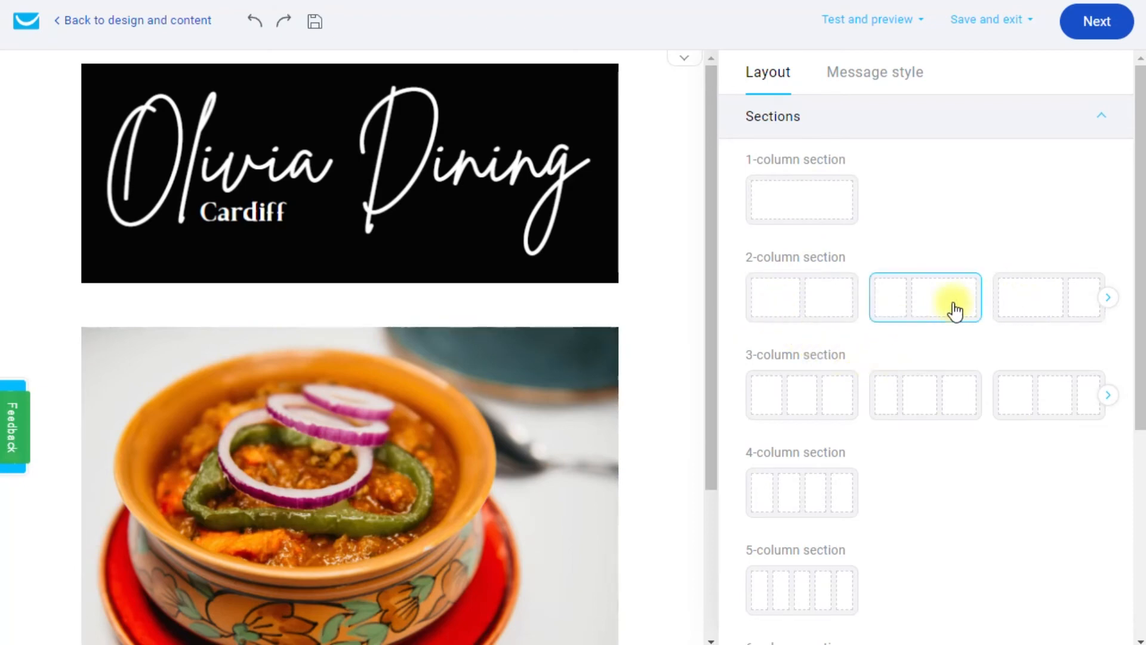
{"action": "scroll", "coordinate": [580, 377], "scroll_direction": "down", "scroll_amount": 2}
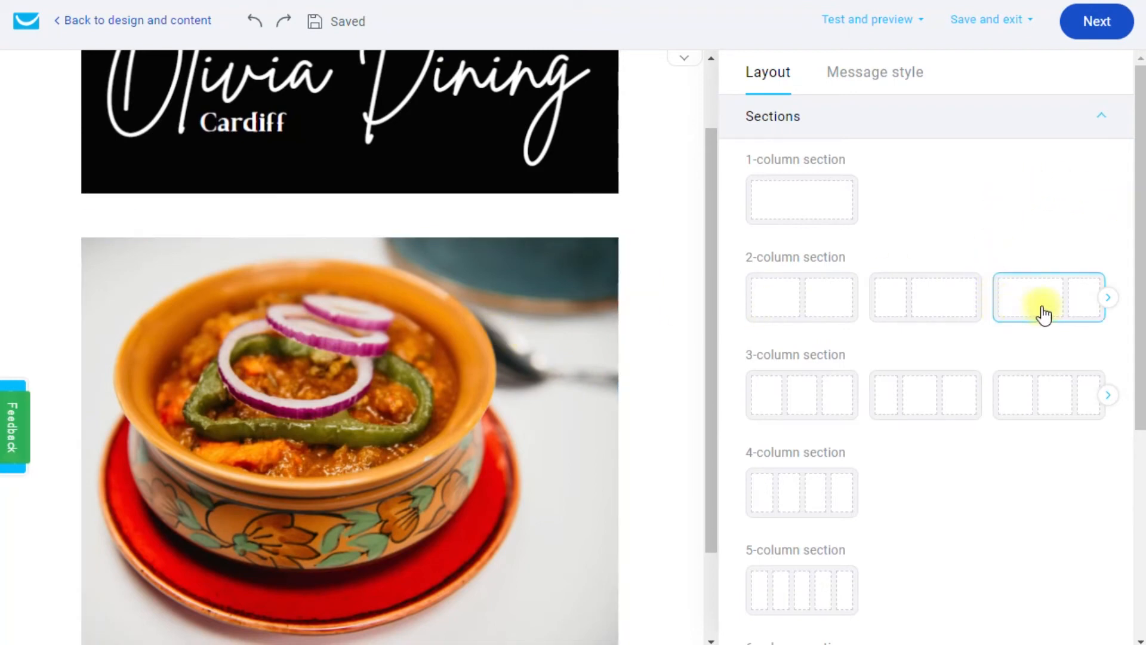
{"action": "left_click_drag", "start_coordinate": [1048, 303], "coordinate": [508, 275]}
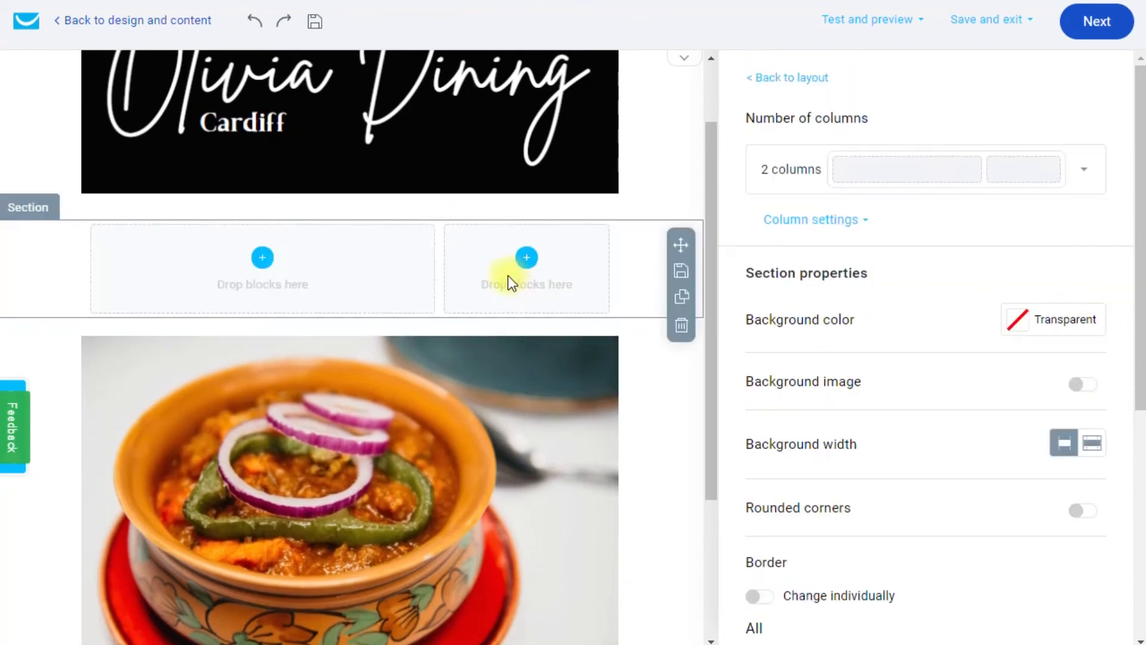
{"action": "left_click", "coordinate": [528, 264]}
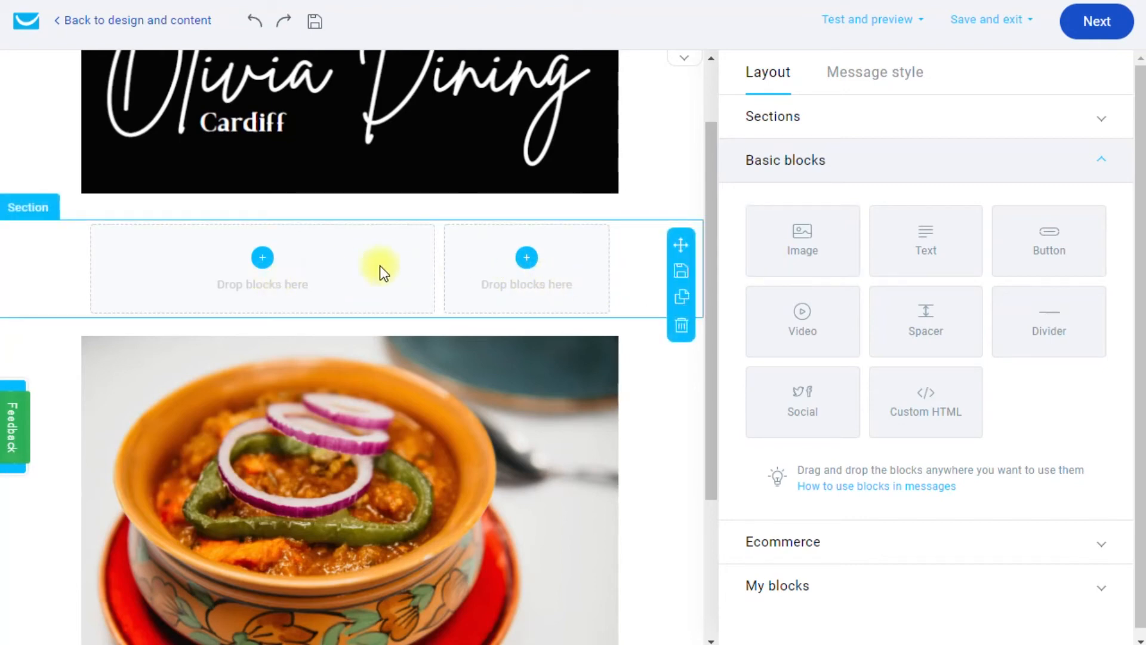
Place an Image block in the narrow right column showing the DSC_9142 curry photo.
{"action": "left_click_drag", "start_coordinate": [803, 245], "coordinate": [523, 275]}
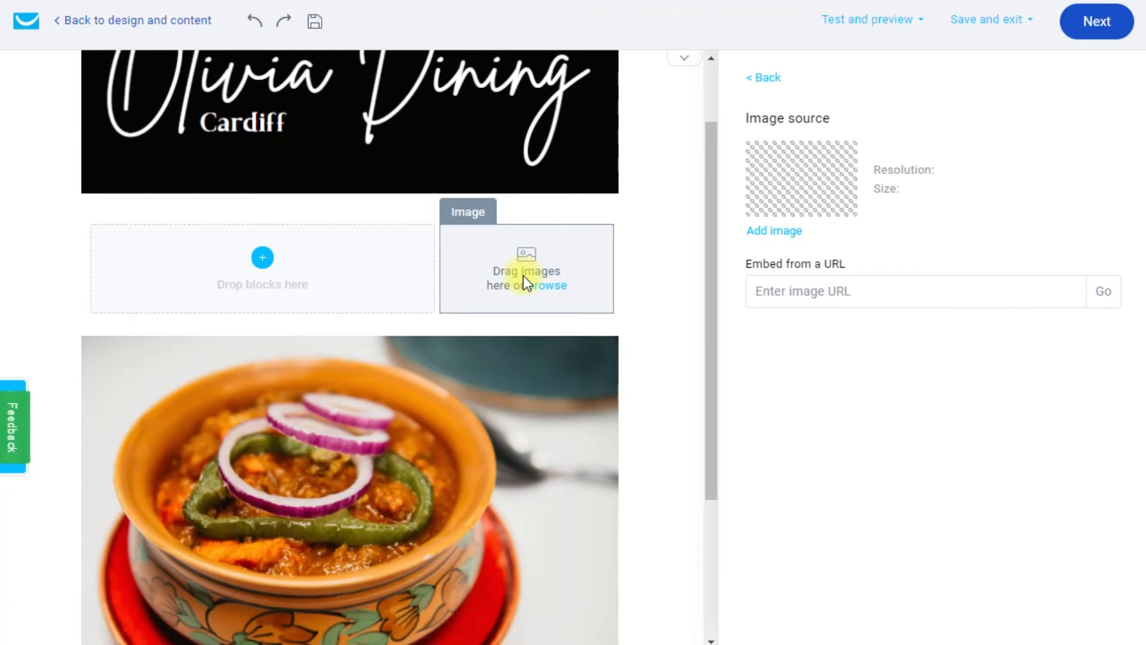
{"action": "left_click", "coordinate": [544, 286]}
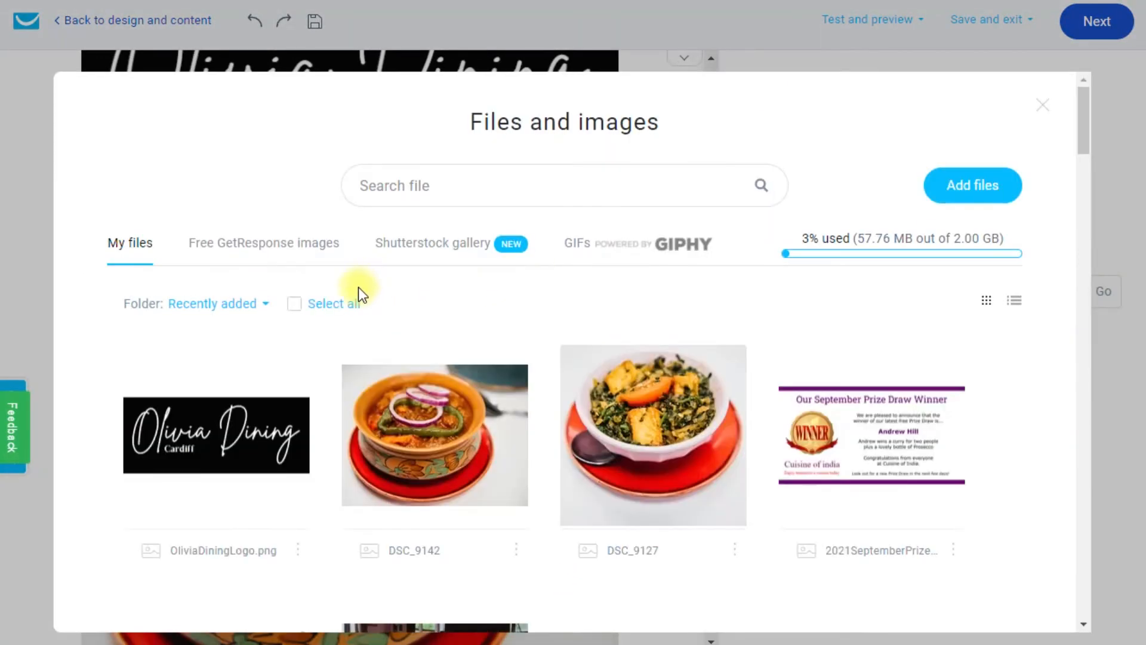
{"action": "left_click", "coordinate": [342, 450]}
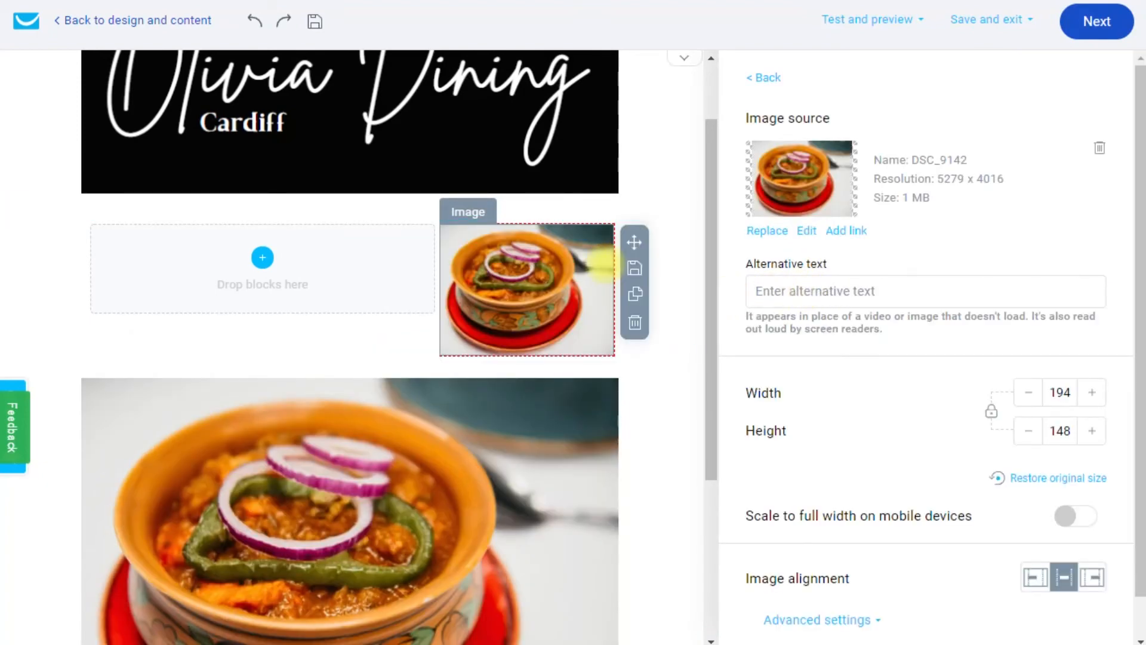
Add a Text block in the wide left column, paste the featured-dish copy and tidy its line breaks.
{"action": "left_click", "coordinate": [768, 78]}
{"action": "left_click_drag", "start_coordinate": [924, 239], "coordinate": [287, 281]}
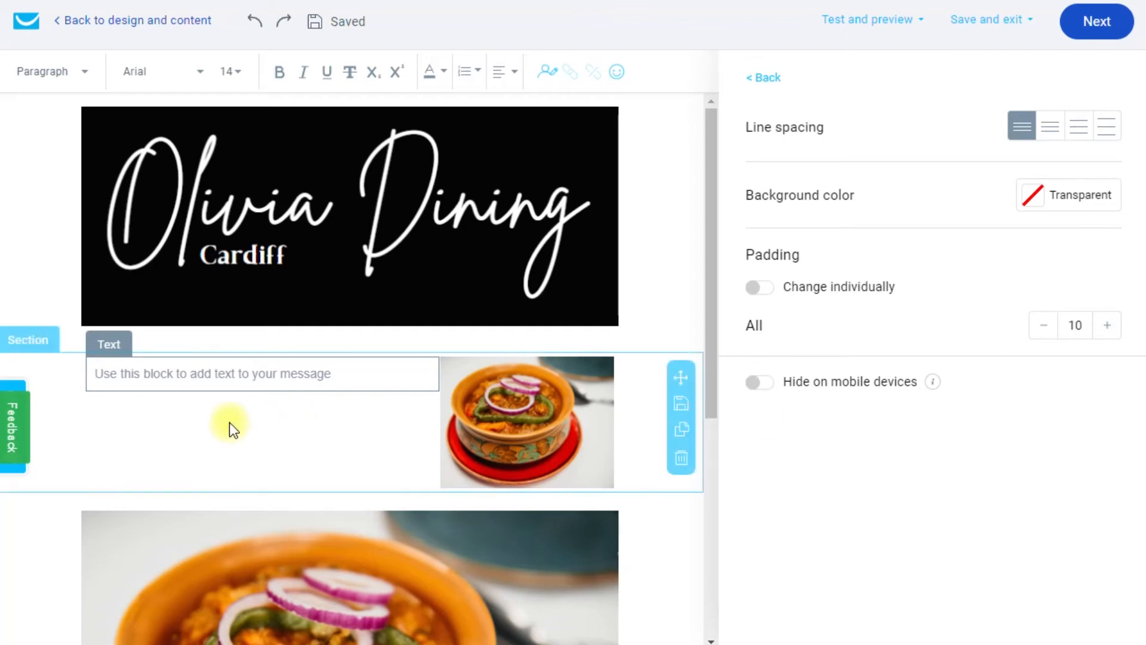
{"action": "left_click", "coordinate": [195, 370]}
{"action": "type", "text": "This week's featured dish... Our featured dish this week is our delicious Goan Curry. It is freshly prepared for you using the very best..."}
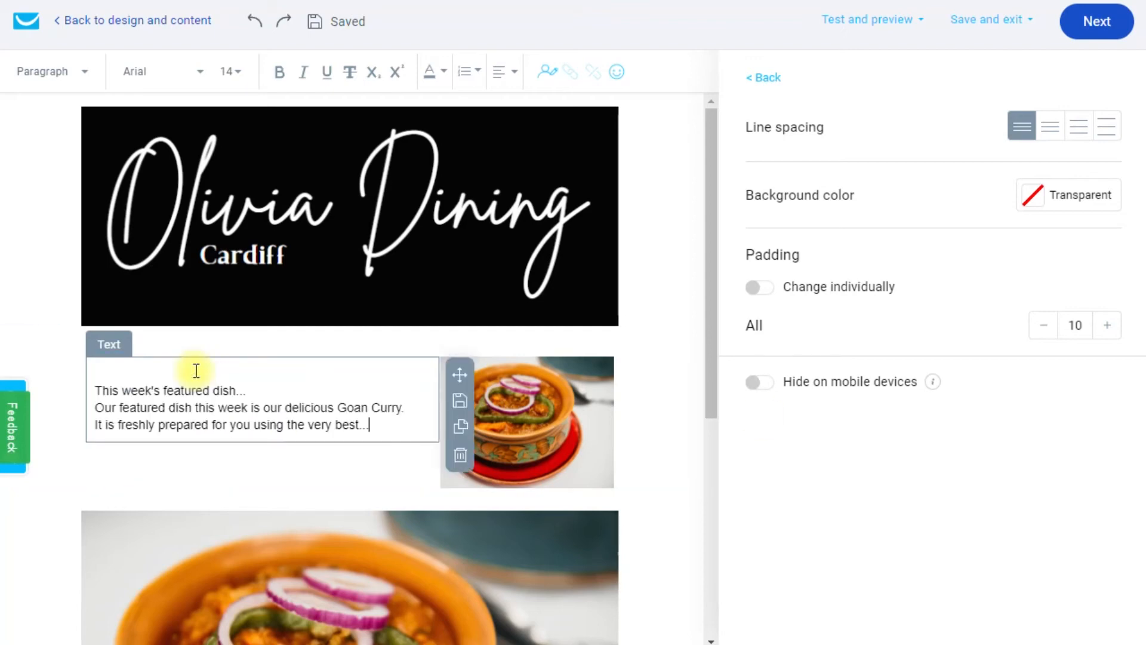
{"action": "left_click", "coordinate": [181, 370]}
{"action": "key", "text": "Delete"}
{"action": "key", "text": "Down"}
{"action": "key", "text": "Return"}
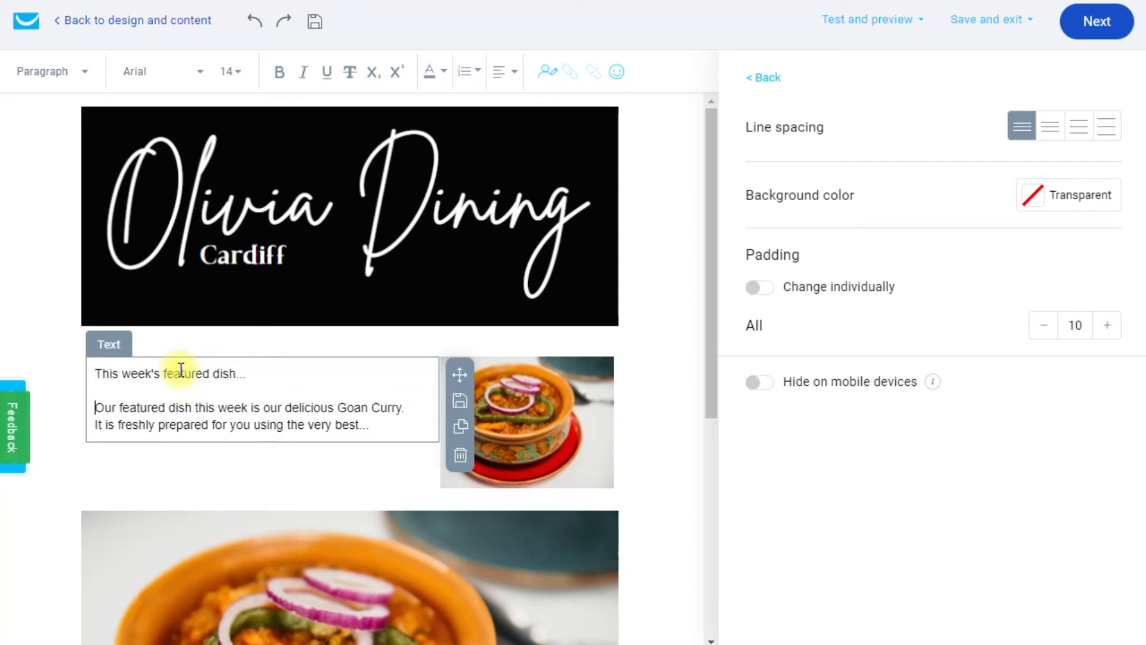
Bold the heading 'This week's featured dish...' and add extra lines after the body text.
{"action": "left_click_drag", "start_coordinate": [266, 378], "coordinate": [93, 365]}
{"action": "left_click", "coordinate": [278, 73]}
{"action": "left_click", "coordinate": [359, 406]}
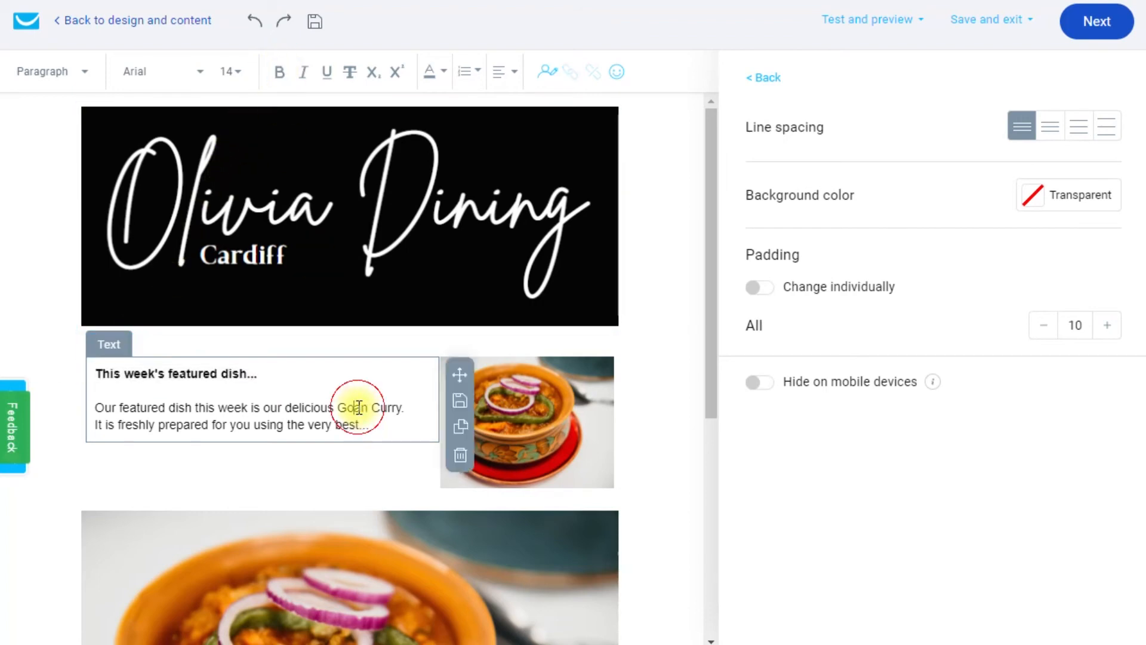
{"action": "left_click", "coordinate": [396, 425]}
{"action": "key", "text": "Return"}
{"action": "type", "text": "sss"}
{"action": "key", "text": "Return"}
{"action": "type", "text": "ss"}
{"action": "key", "text": "Return"}
{"action": "type", "text": "s"}
{"action": "key", "text": "Return"}
{"action": "type", "text": "s"}
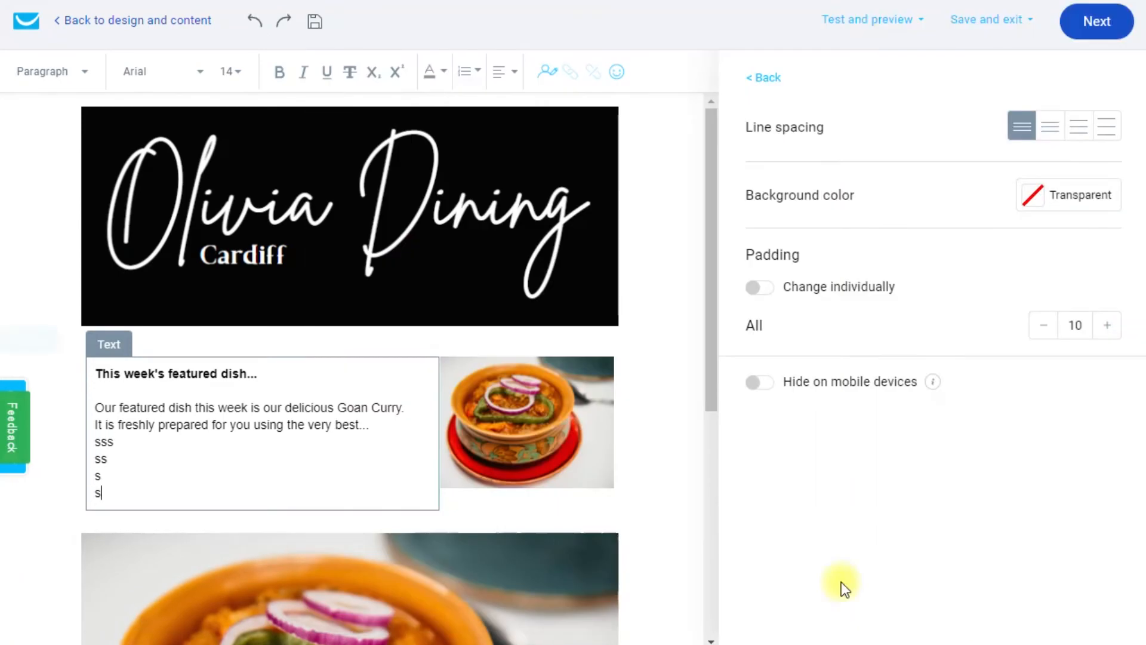
{"action": "left_click", "coordinate": [593, 471]}
{"action": "scroll", "coordinate": [590, 468], "scroll_direction": "down", "scroll_amount": 2}
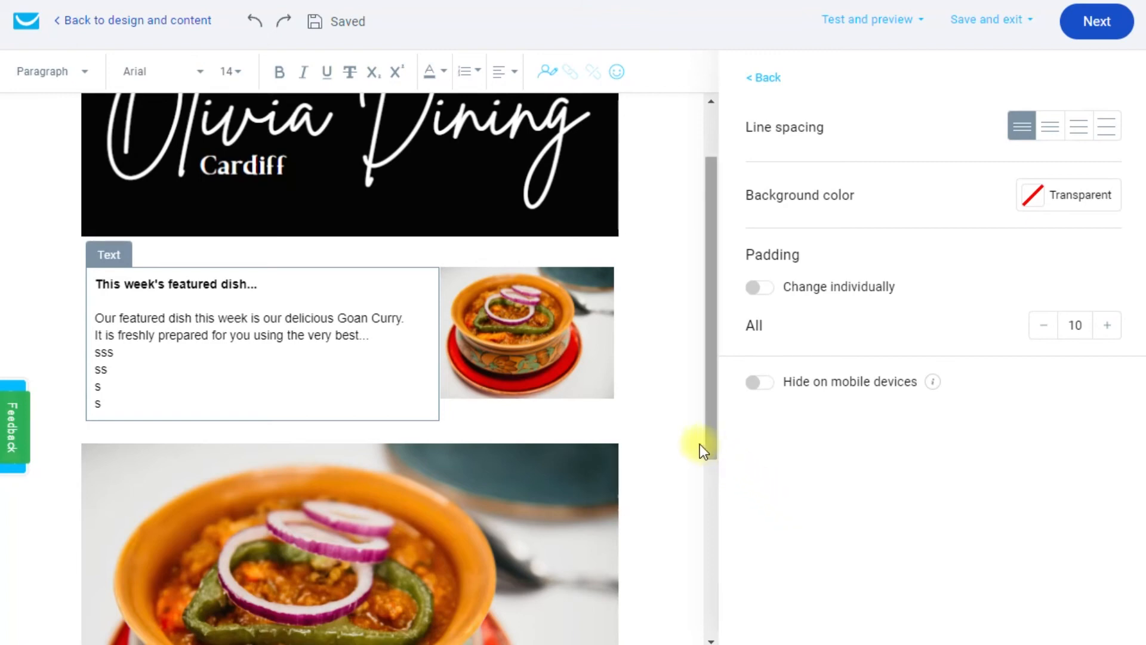
{"action": "left_click_drag", "start_coordinate": [711, 399], "coordinate": [708, 289]}
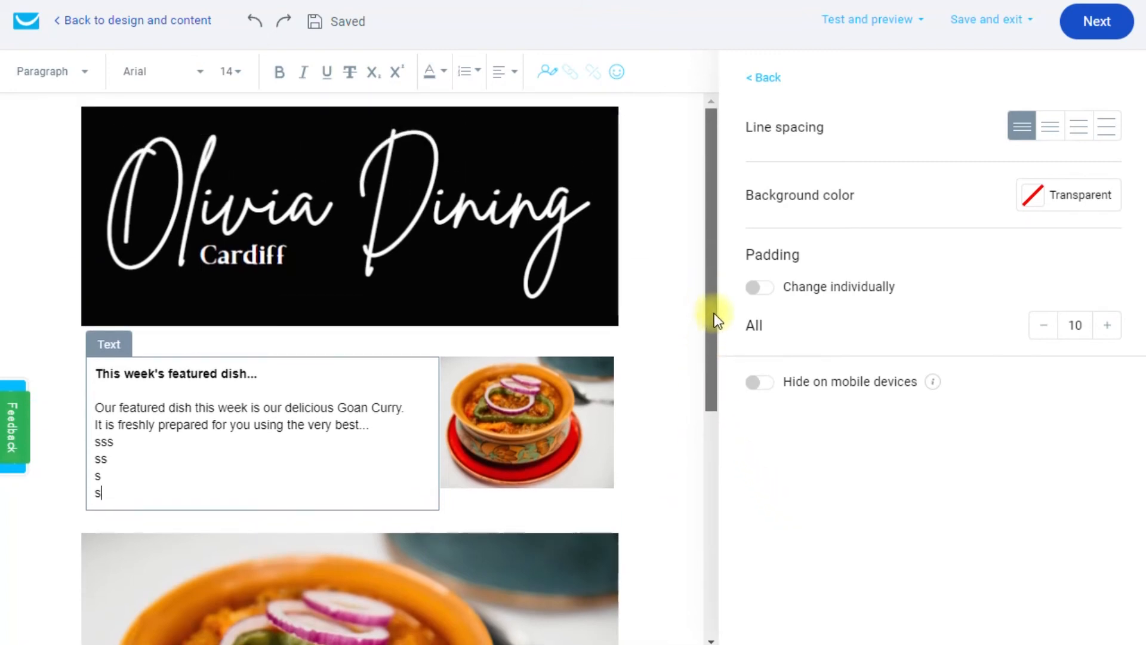
{"action": "left_click_drag", "start_coordinate": [717, 339], "coordinate": [714, 418]}
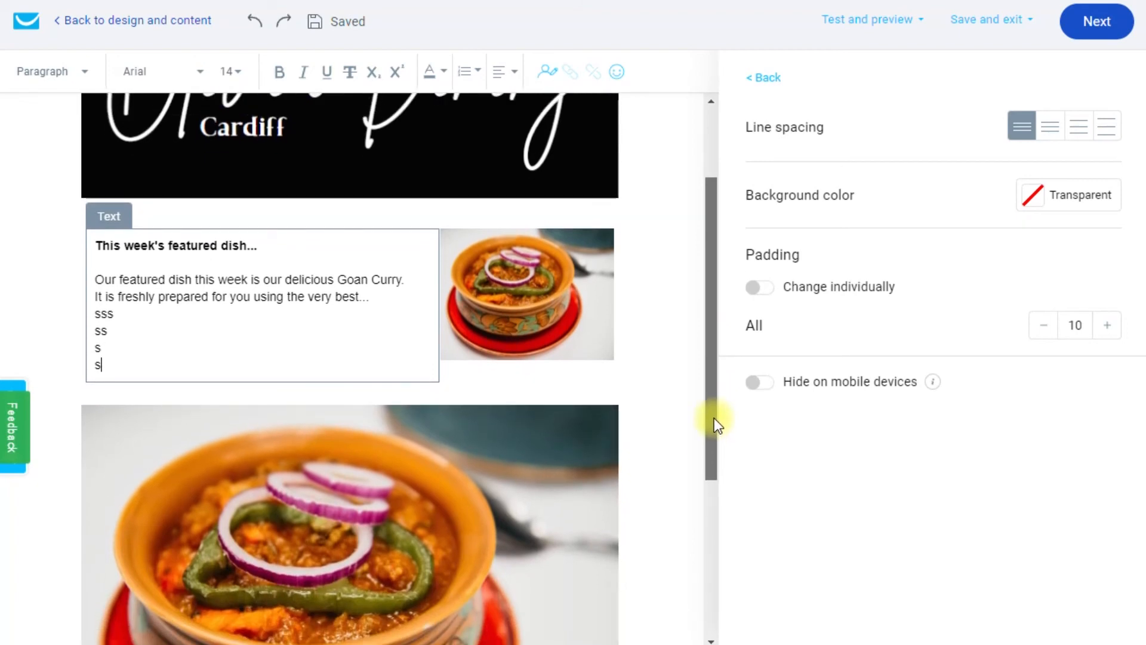
{"action": "left_click_drag", "start_coordinate": [714, 418], "coordinate": [712, 442]}
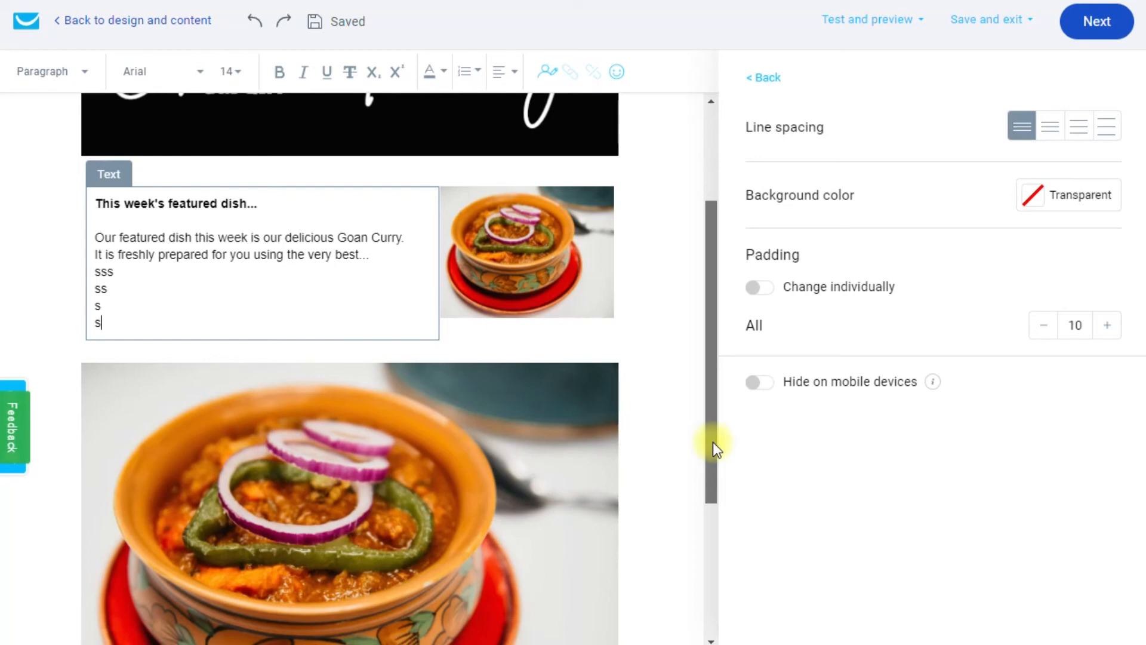
{"action": "left_click_drag", "start_coordinate": [713, 441], "coordinate": [707, 474]}
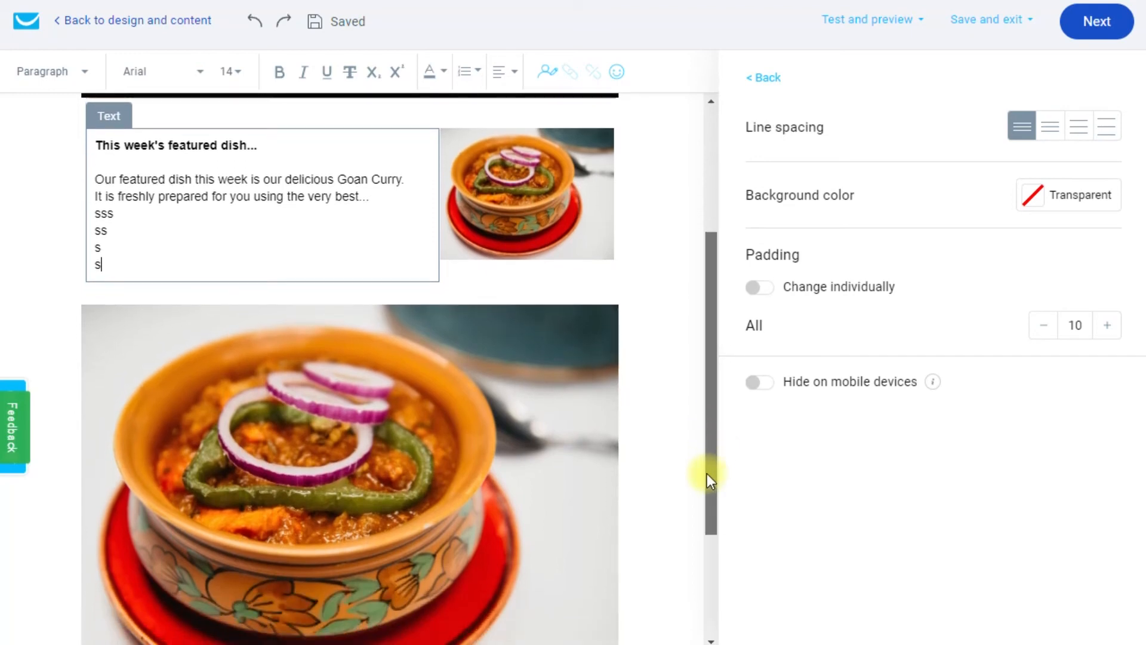
{"action": "left_click_drag", "start_coordinate": [707, 474], "coordinate": [710, 561]}
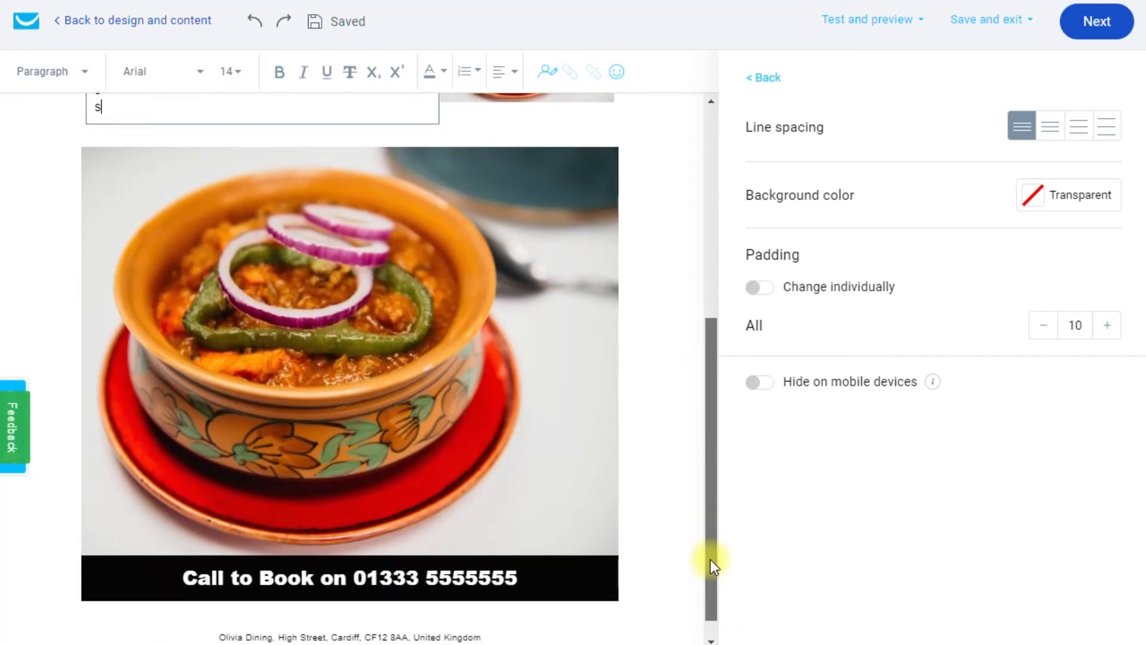
{"action": "left_click_drag", "start_coordinate": [711, 560], "coordinate": [700, 422]}
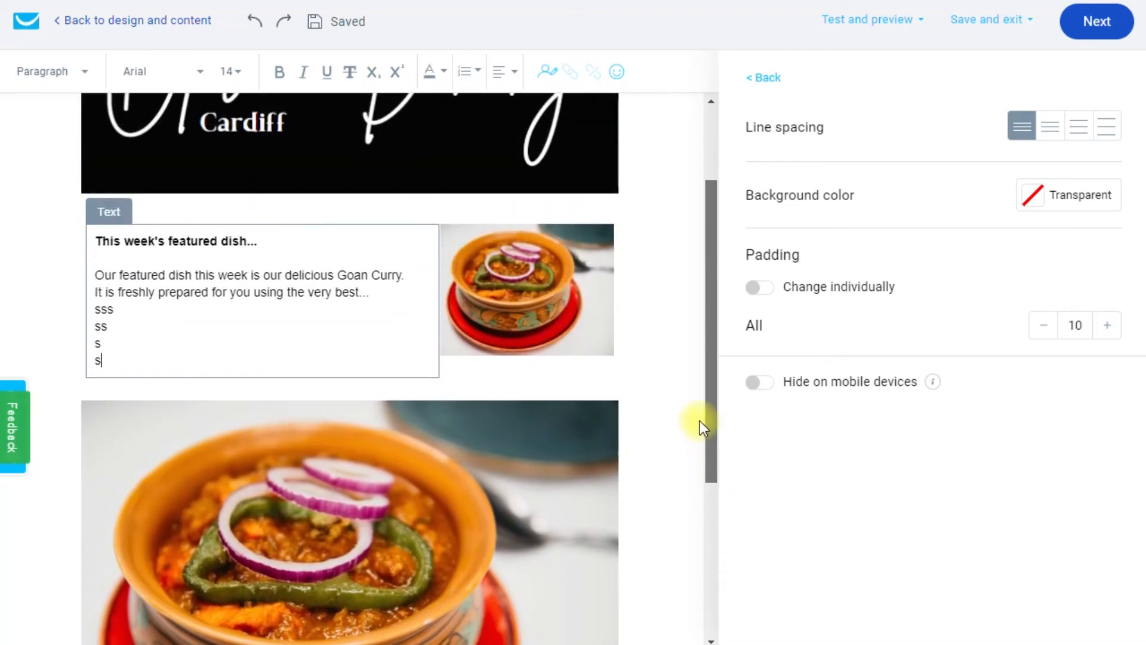
{"action": "left_click_drag", "start_coordinate": [700, 420], "coordinate": [715, 339]}
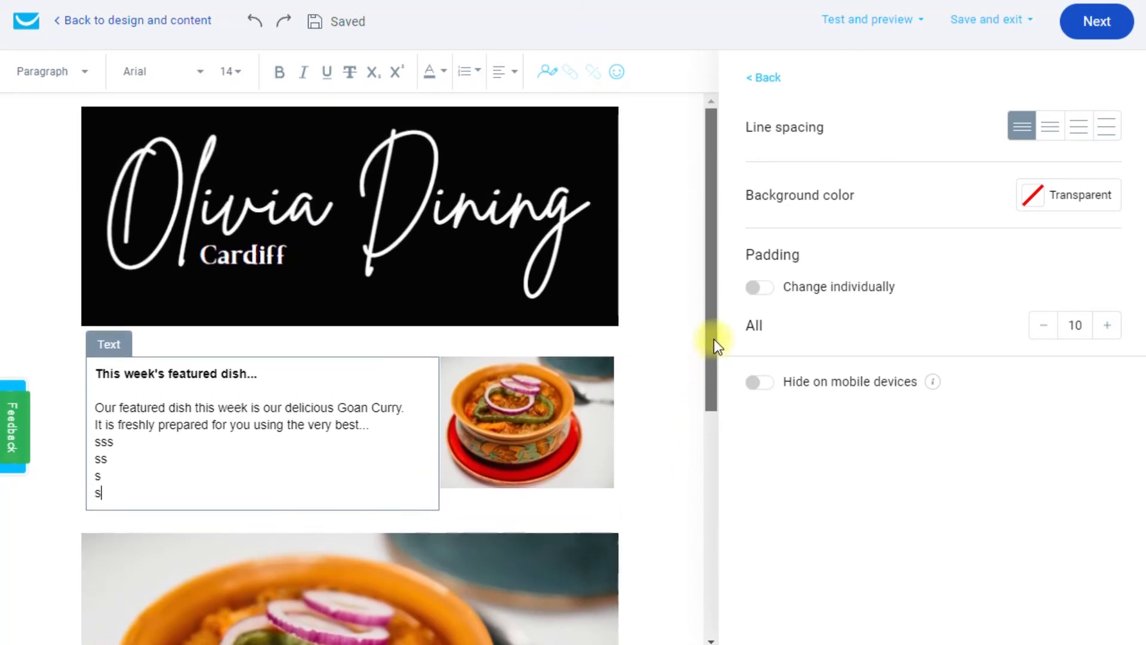
{"action": "left_click_drag", "start_coordinate": [714, 339], "coordinate": [720, 400]}
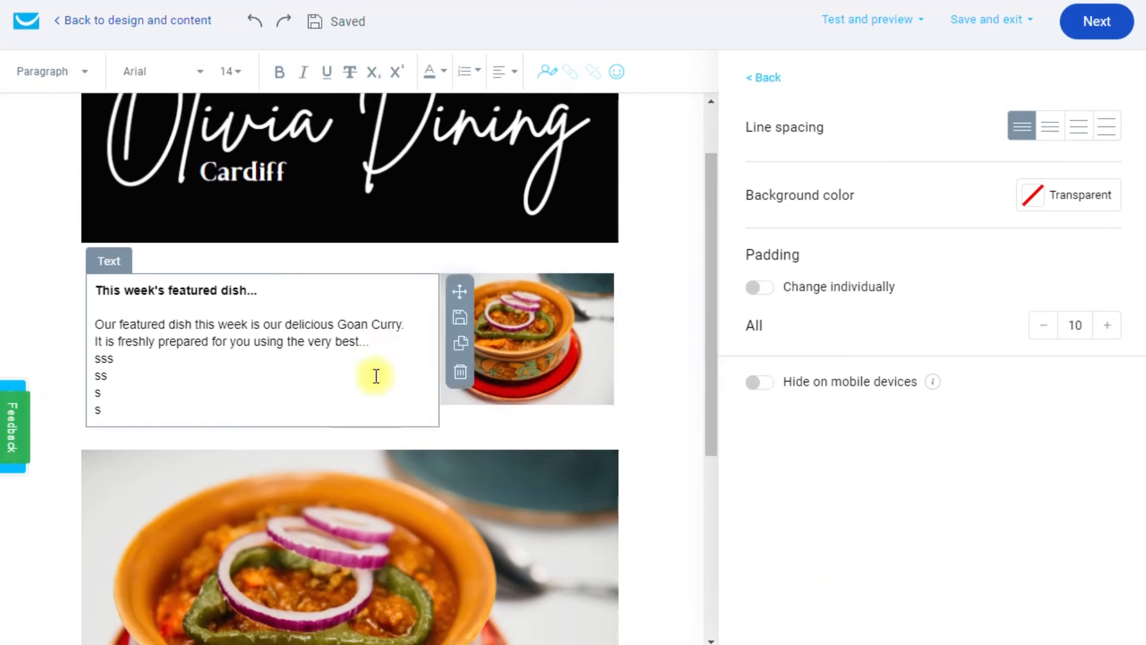
{"action": "scroll", "coordinate": [376, 383], "scroll_direction": "down", "scroll_amount": 4}
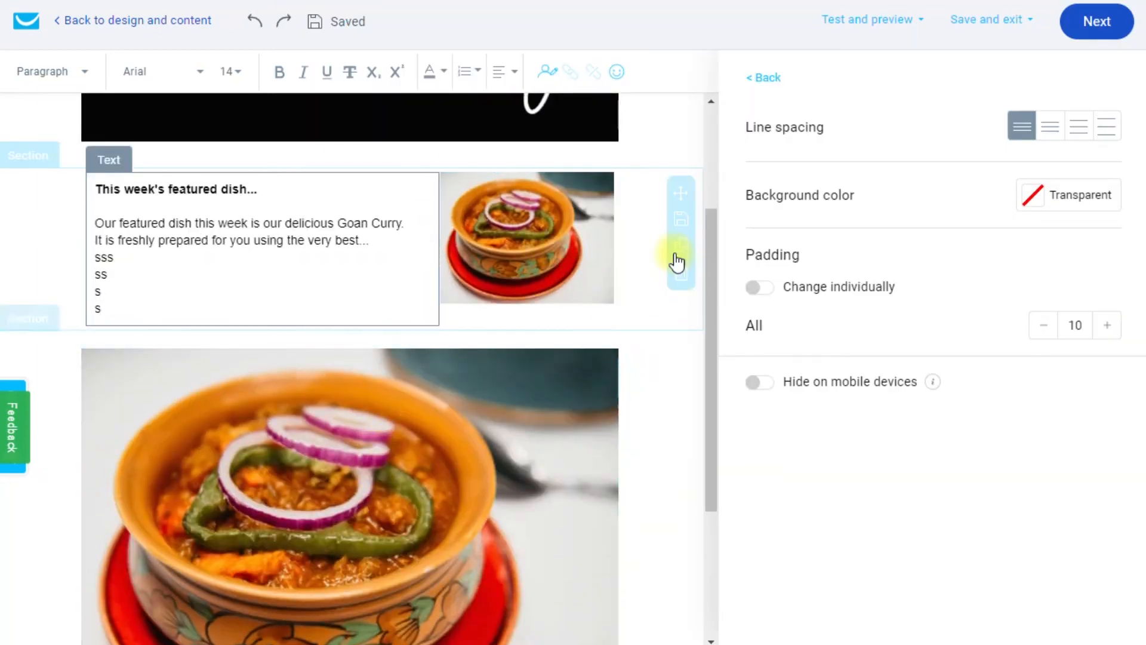
Add a Divider block and position it below the featured-dish text-and-photo section.
{"action": "left_click_drag", "start_coordinate": [712, 435], "coordinate": [701, 474]}
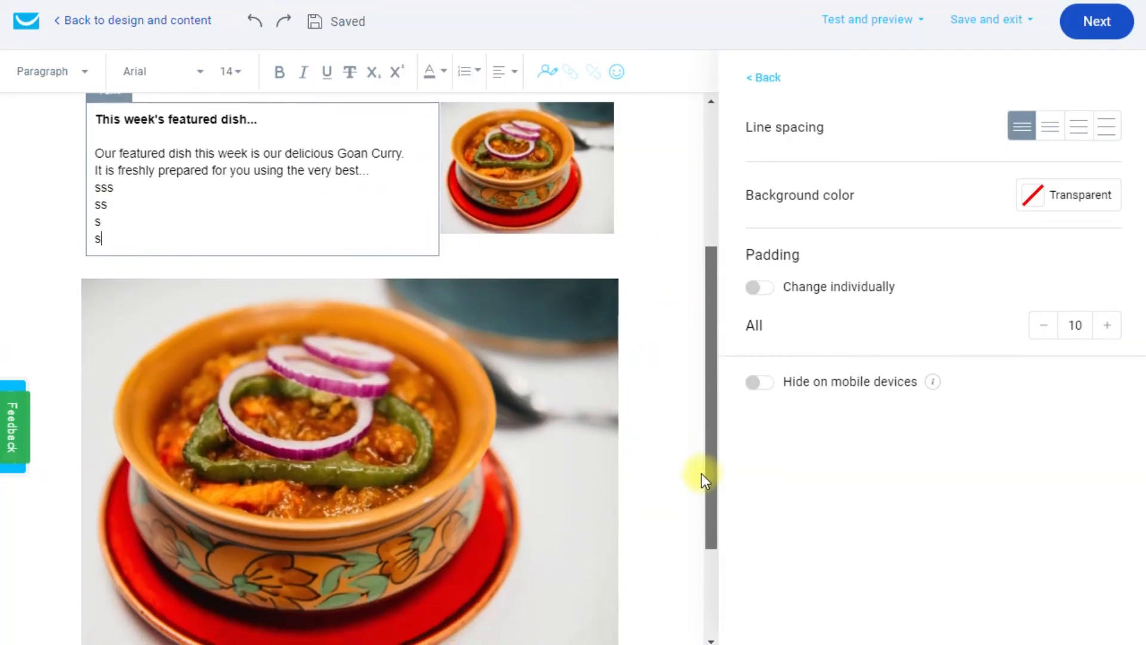
{"action": "left_click", "coordinate": [766, 83]}
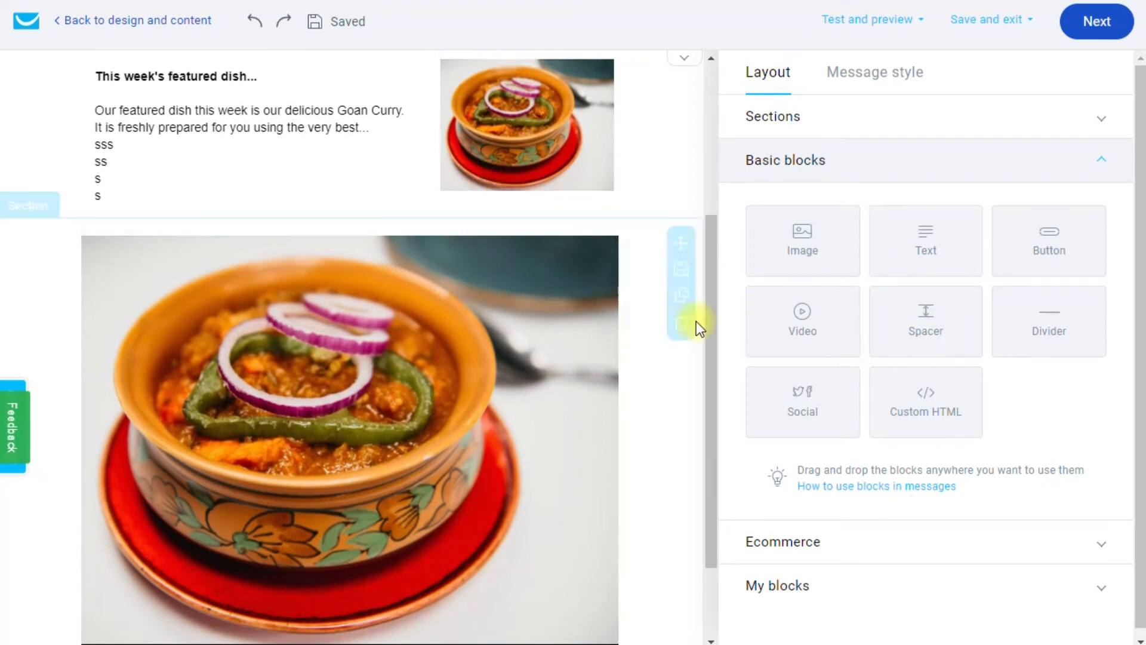
{"action": "left_click_drag", "start_coordinate": [715, 330], "coordinate": [713, 259]}
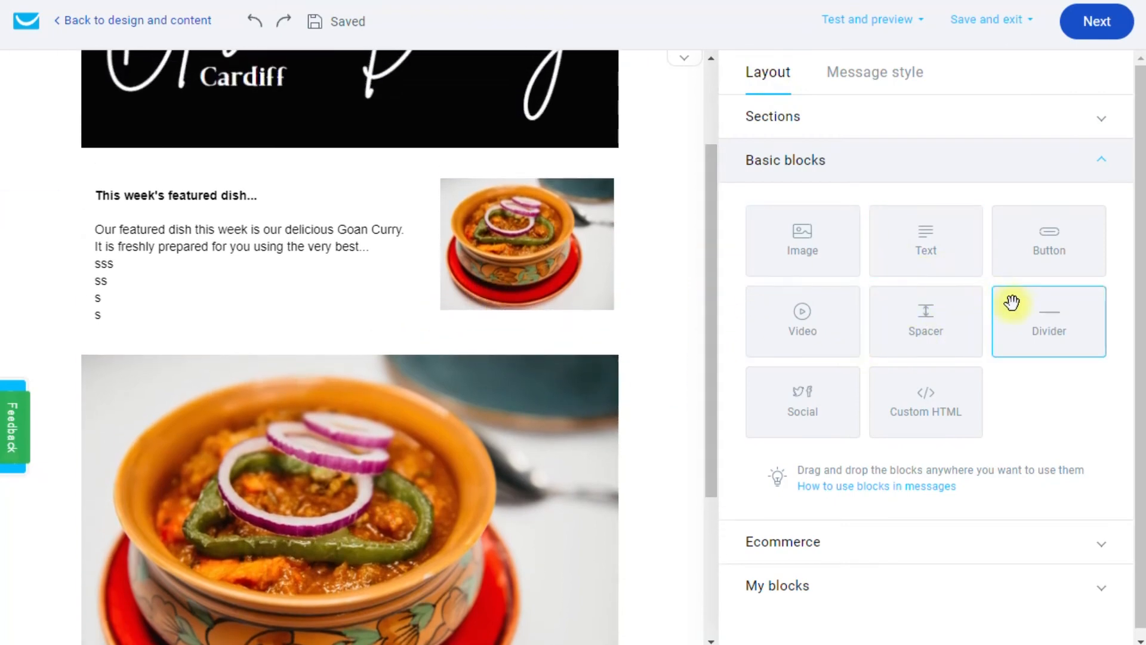
{"action": "left_click_drag", "start_coordinate": [1049, 323], "coordinate": [402, 375]}
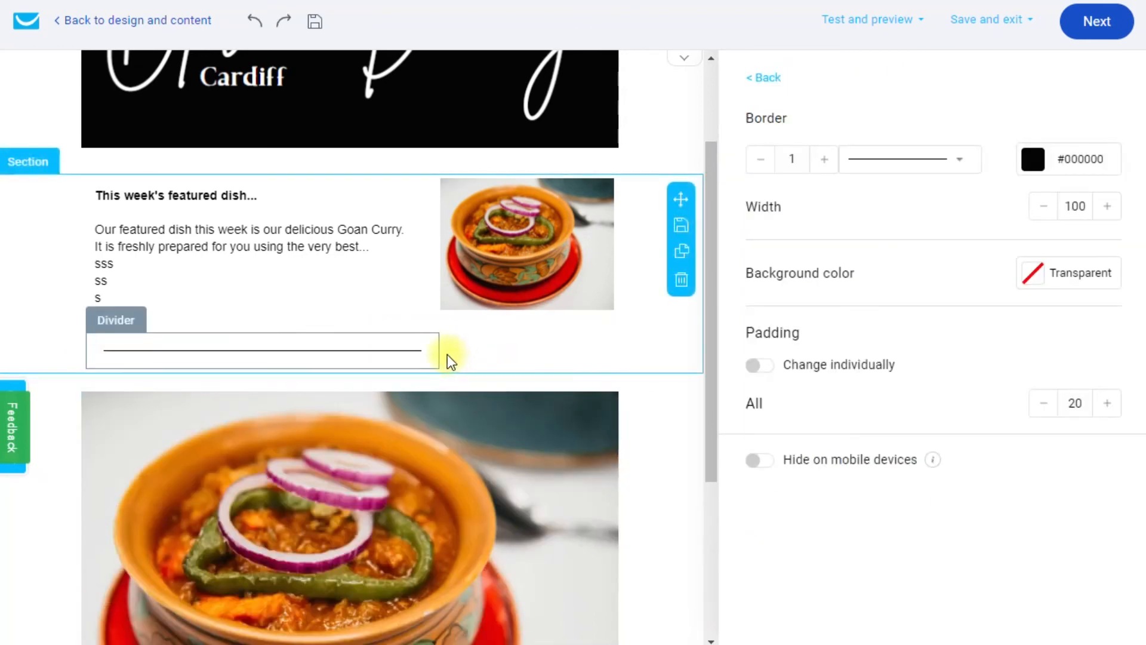
{"action": "left_click_drag", "start_coordinate": [460, 351], "coordinate": [475, 409]}
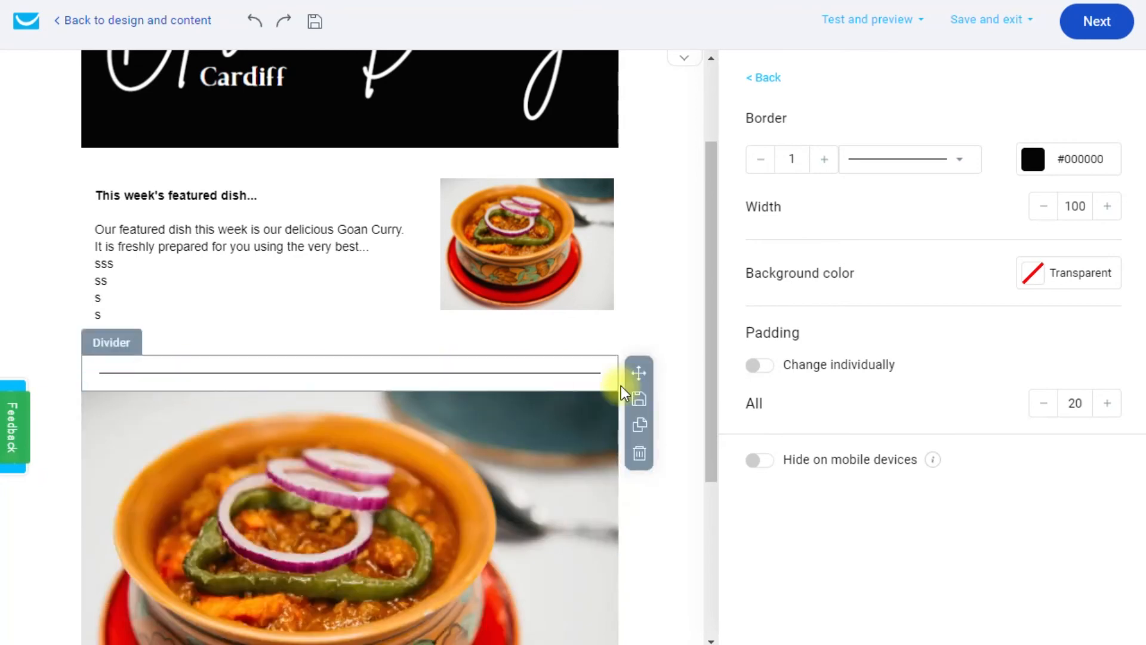
{"action": "left_click", "coordinate": [681, 314]}
{"action": "left_click_drag", "start_coordinate": [713, 345], "coordinate": [711, 481]}
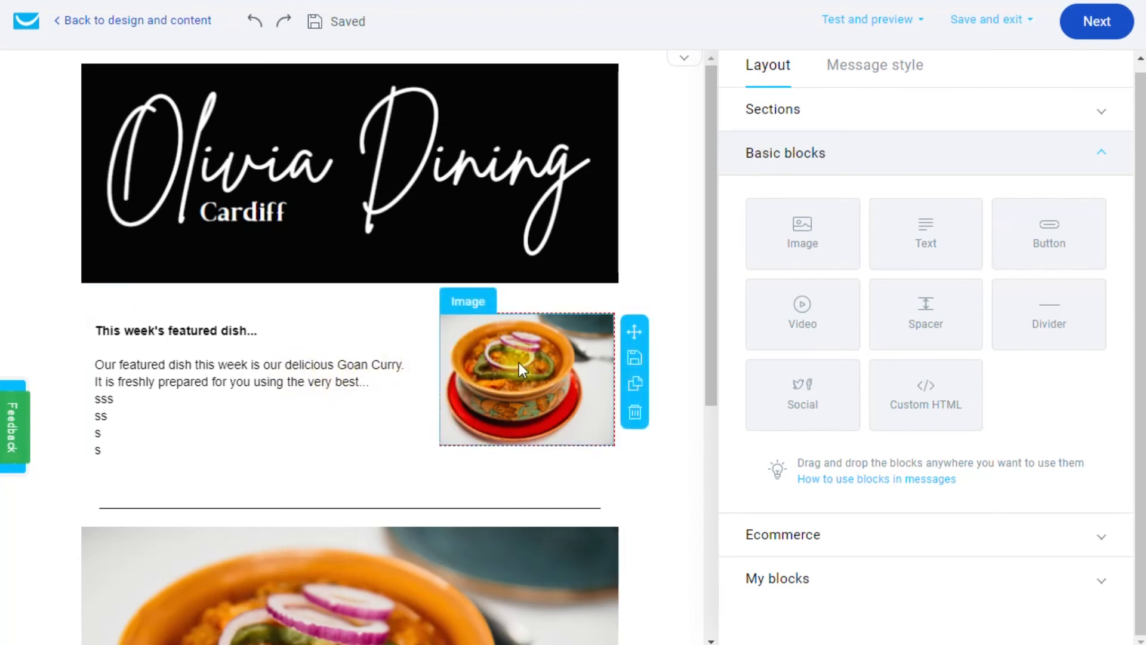
Insert a new single-column section between the logo header and the featured dish.
{"action": "left_click", "coordinate": [787, 122]}
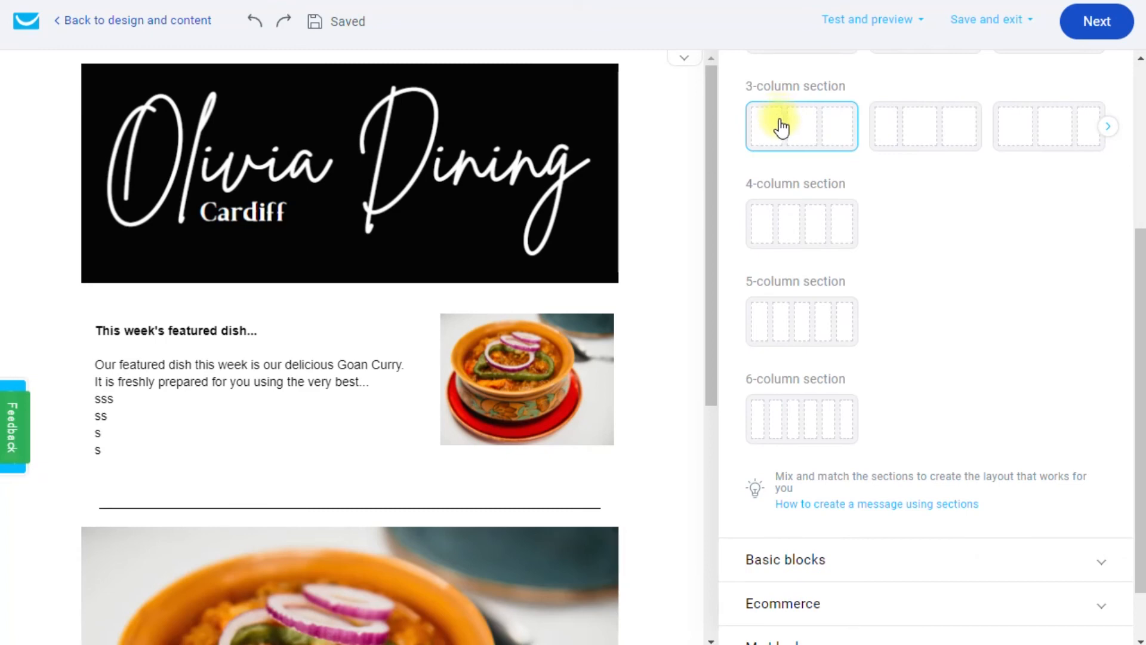
{"action": "scroll", "coordinate": [813, 232], "scroll_direction": "up", "scroll_amount": 5}
{"action": "left_click_drag", "start_coordinate": [806, 225], "coordinate": [322, 317]}
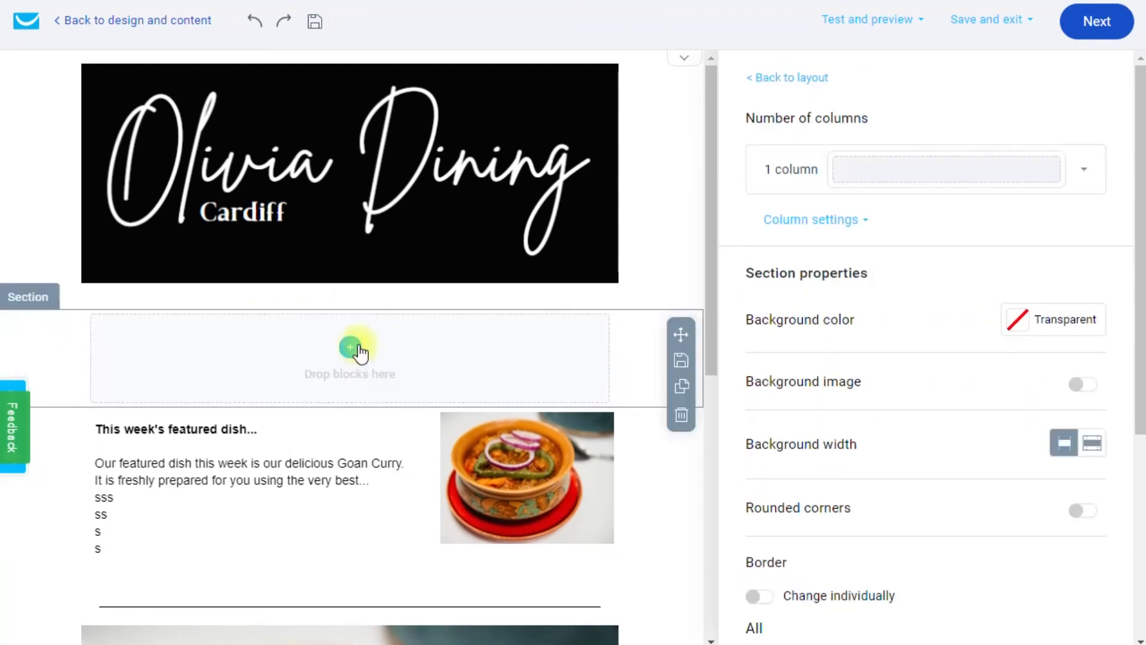
{"action": "left_click", "coordinate": [792, 79]}
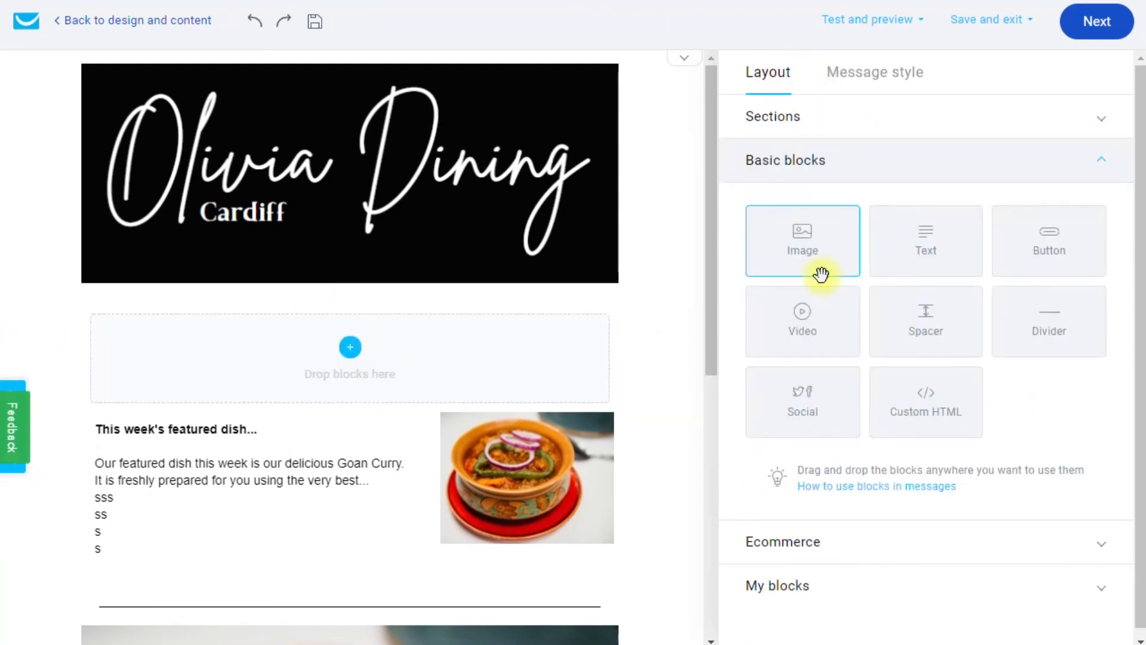
Add a text block reading 'Welcome to our November Newsletter!' and make it bold.
{"action": "left_click_drag", "start_coordinate": [926, 251], "coordinate": [418, 361]}
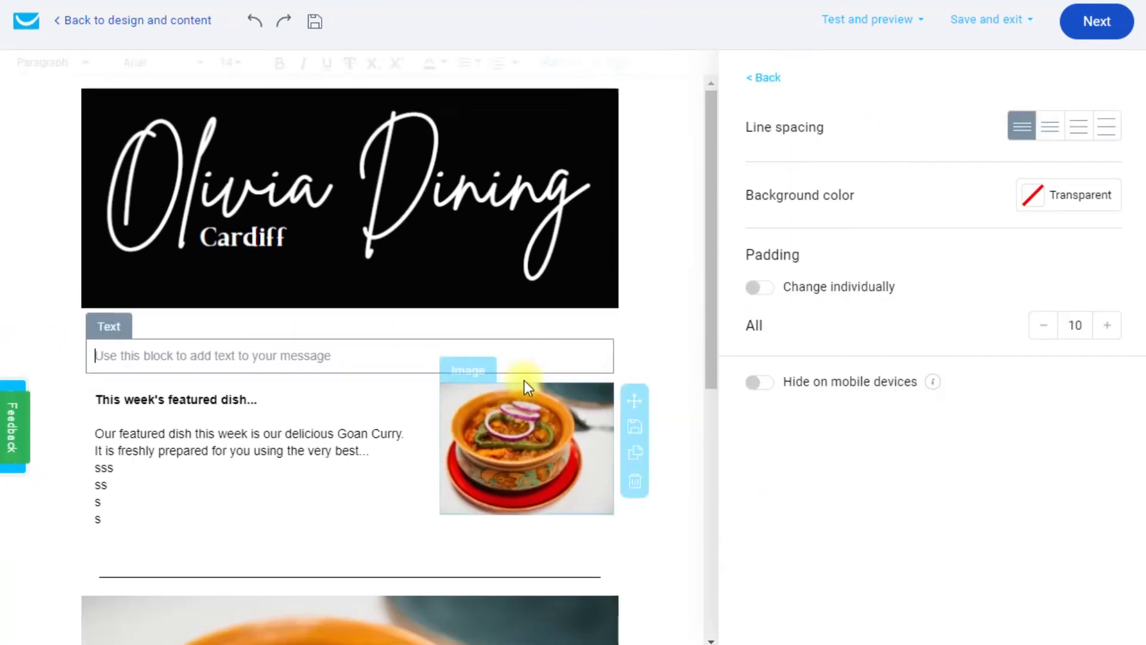
{"action": "type", "text": "We"}
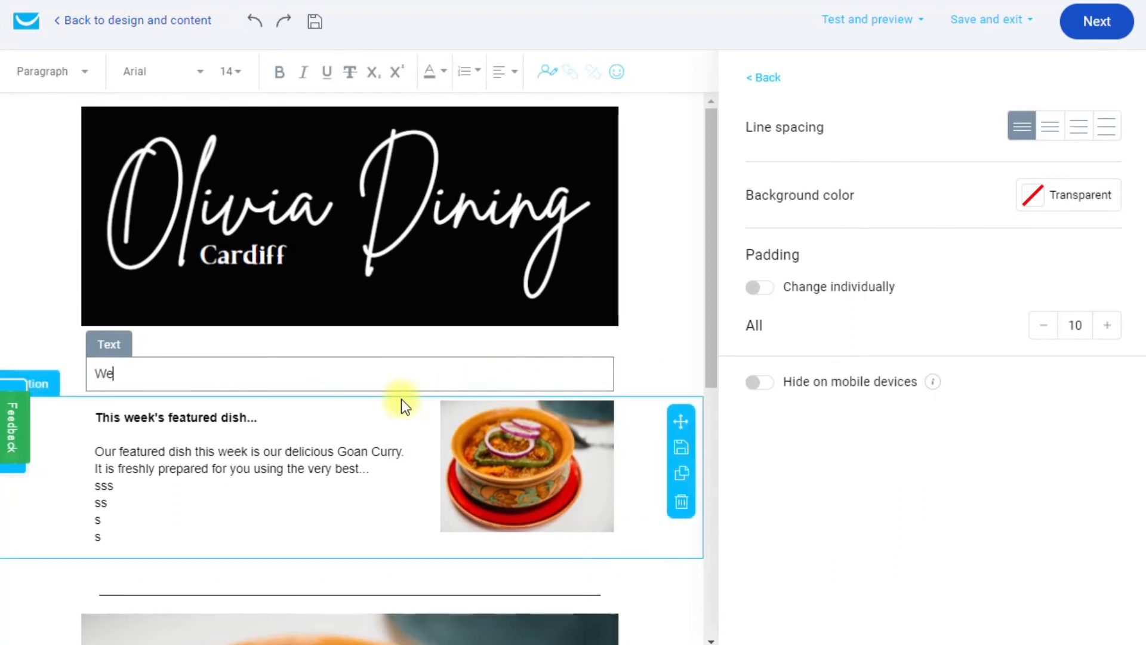
{"action": "type", "text": "lcome to our November N"}
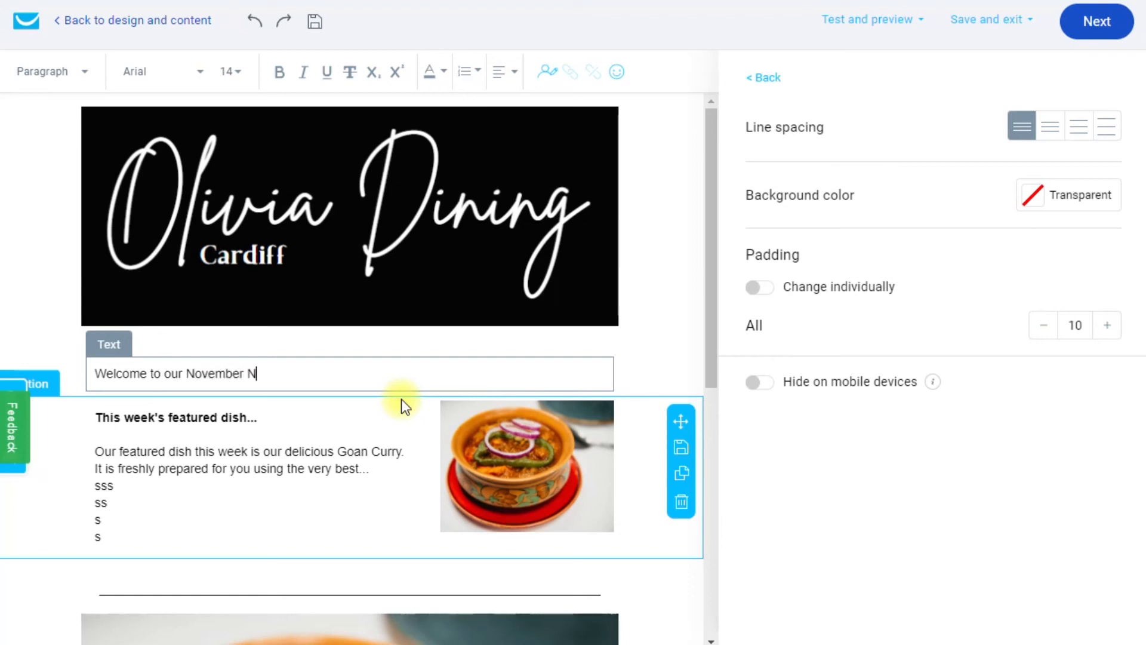
{"action": "type", "text": "ewsletter!"}
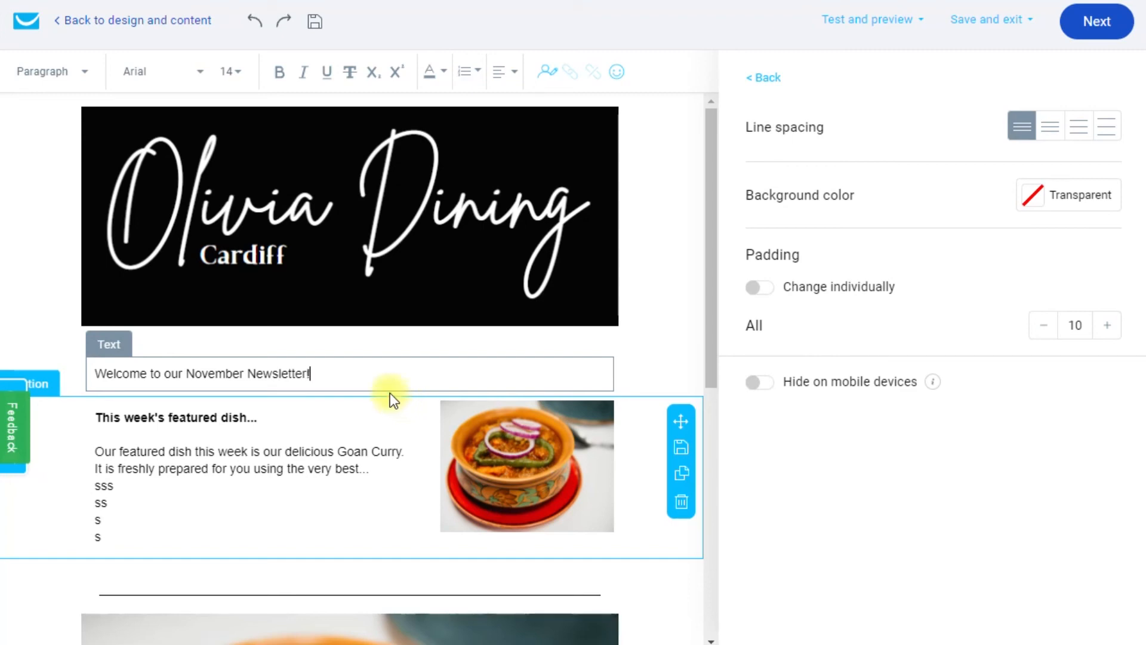
{"action": "left_click_drag", "start_coordinate": [218, 382], "coordinate": [95, 373]}
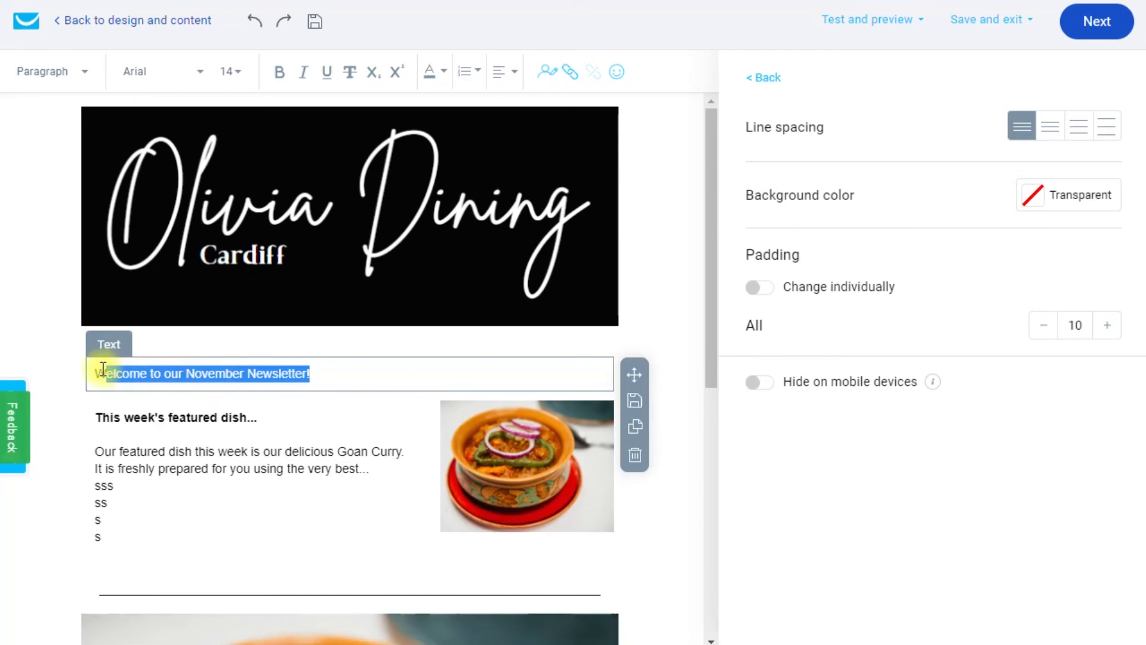
{"action": "left_click", "coordinate": [279, 72]}
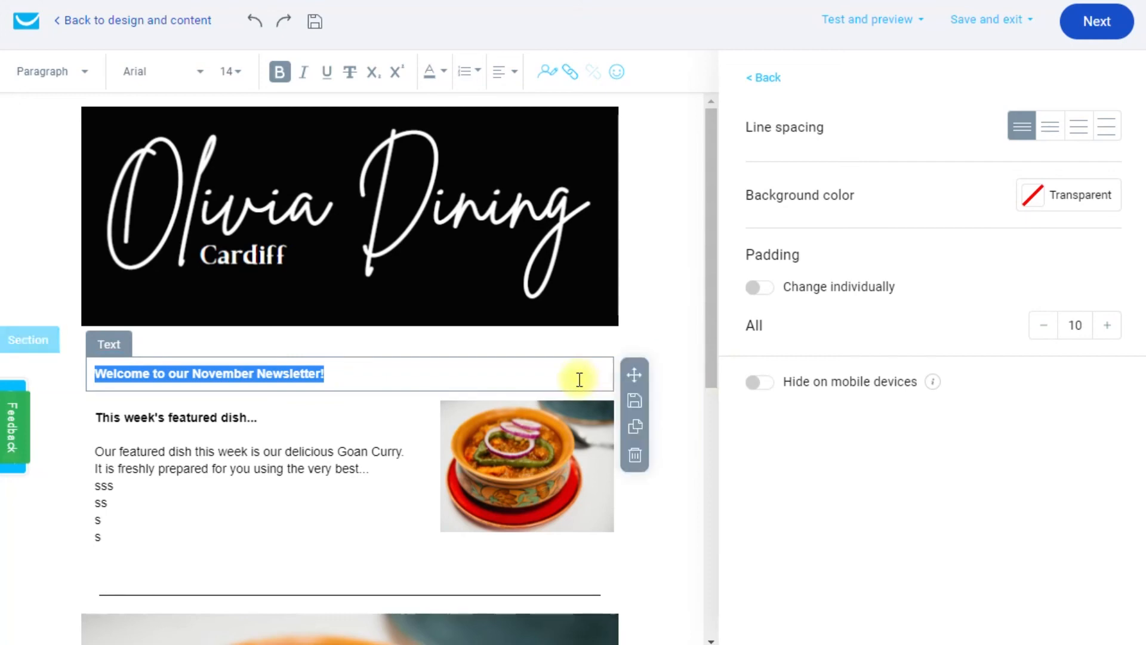
{"action": "left_click", "coordinate": [603, 369]}
{"action": "left_click_drag", "start_coordinate": [710, 322], "coordinate": [714, 368]}
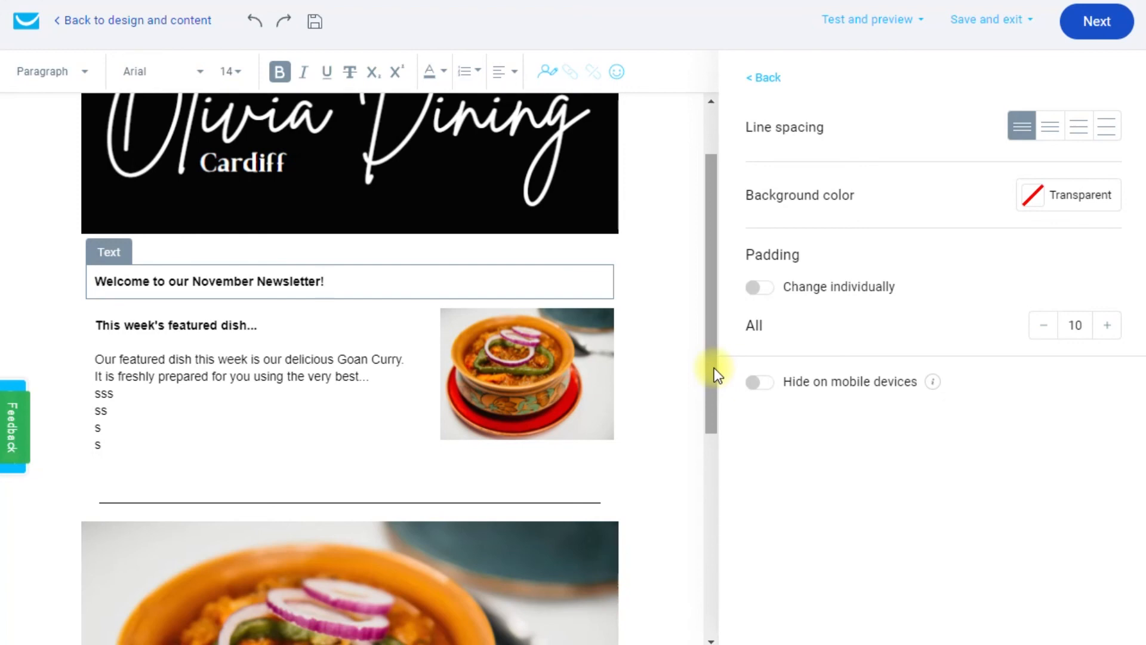
{"action": "scroll", "coordinate": [711, 367], "scroll_direction": "down", "scroll_amount": 1}
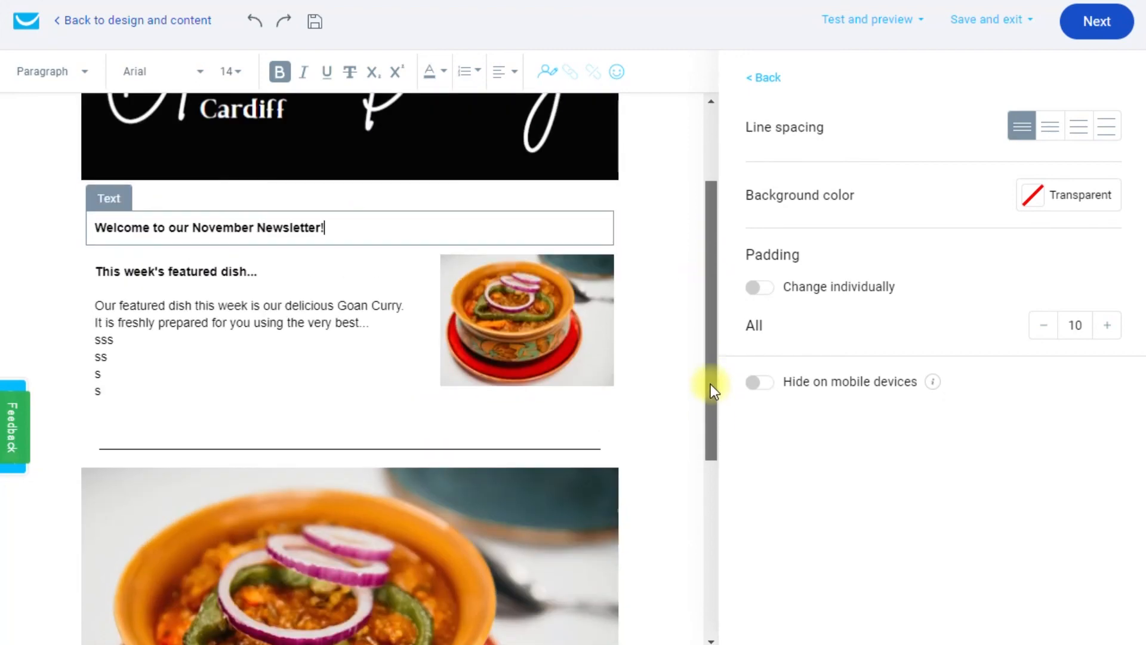
{"action": "left_click_drag", "start_coordinate": [711, 385], "coordinate": [723, 356]}
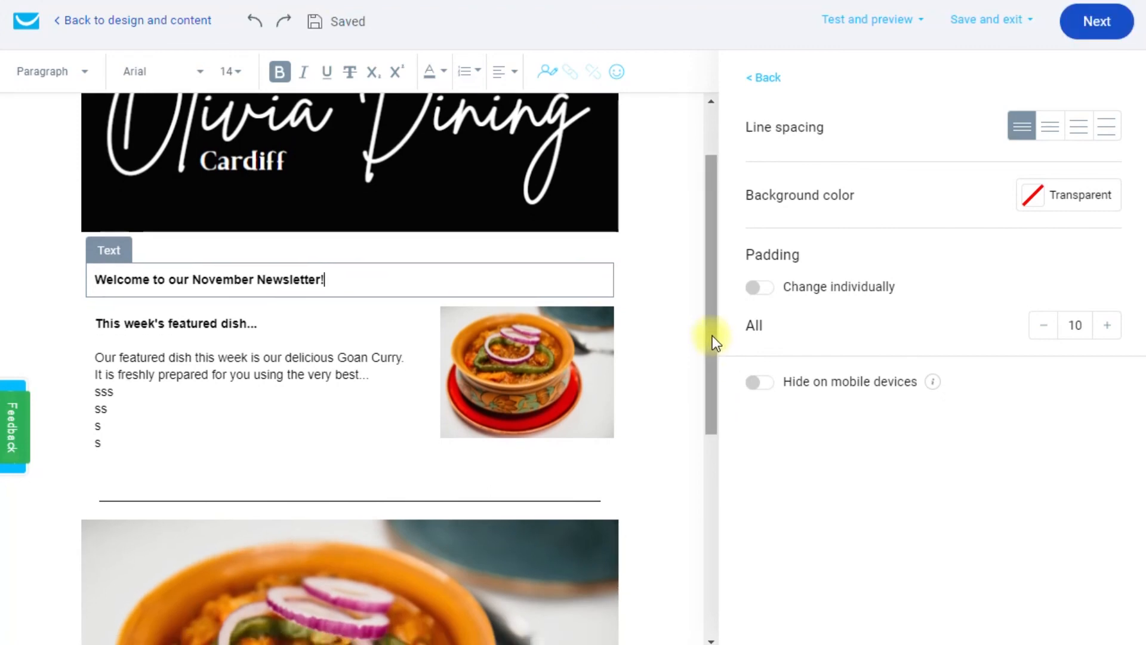
{"action": "left_click_drag", "start_coordinate": [712, 336], "coordinate": [717, 405]}
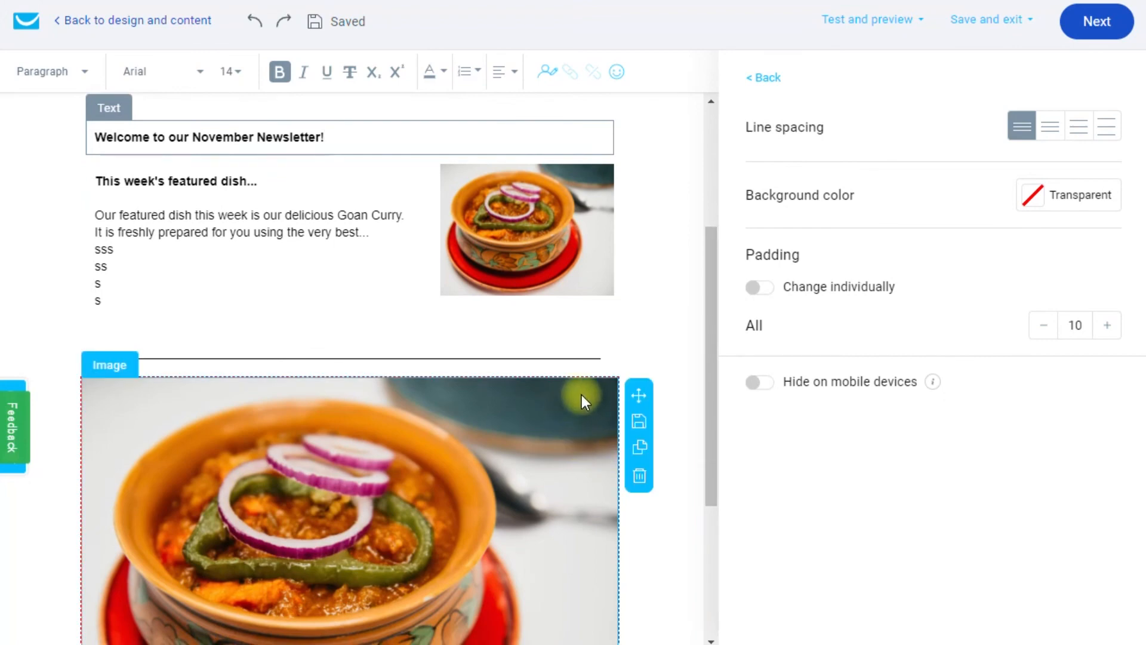
Delete the large food photo, then add a one-column section holding an empty text block.
{"action": "left_click", "coordinate": [639, 476]}
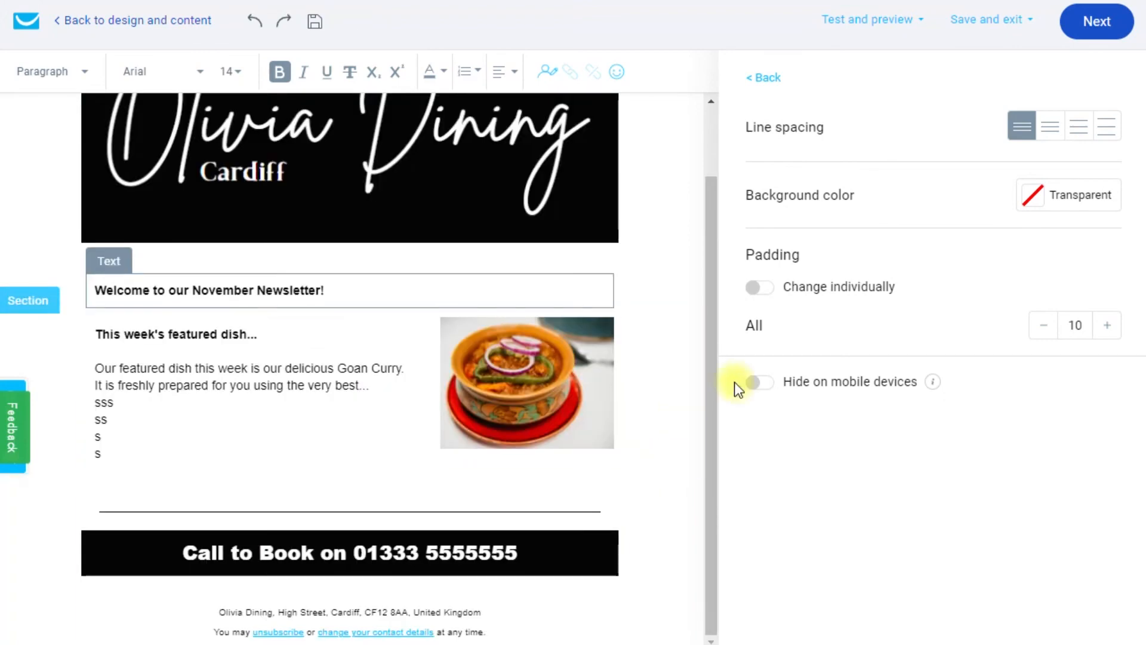
{"action": "left_click_drag", "start_coordinate": [711, 281], "coordinate": [712, 266]}
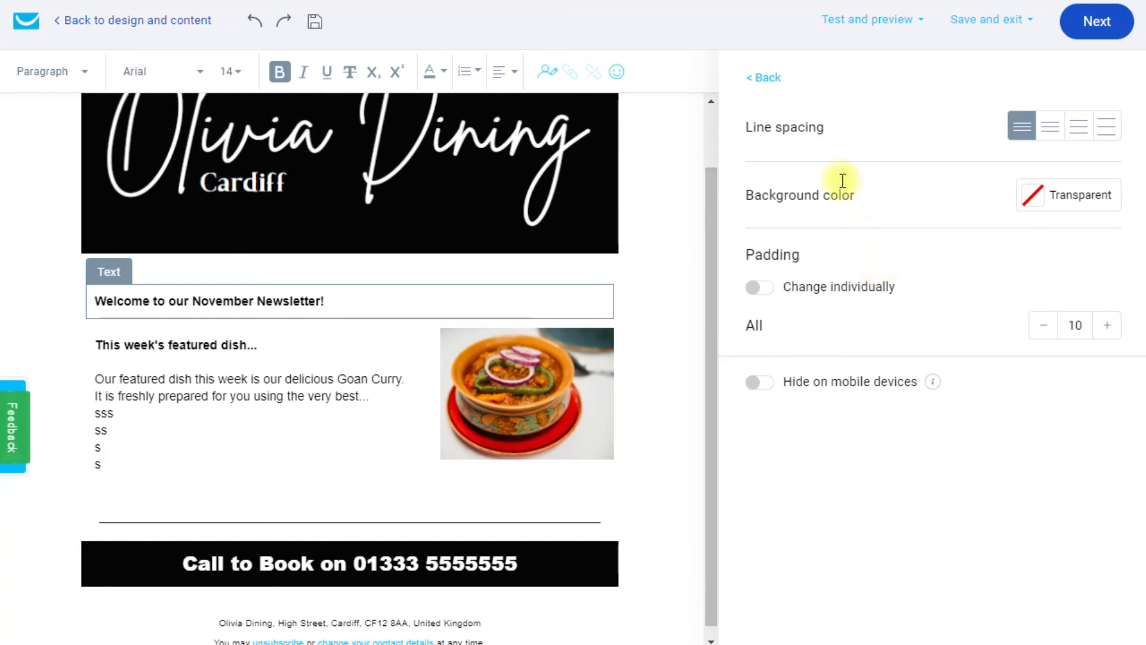
{"action": "left_click", "coordinate": [772, 79]}
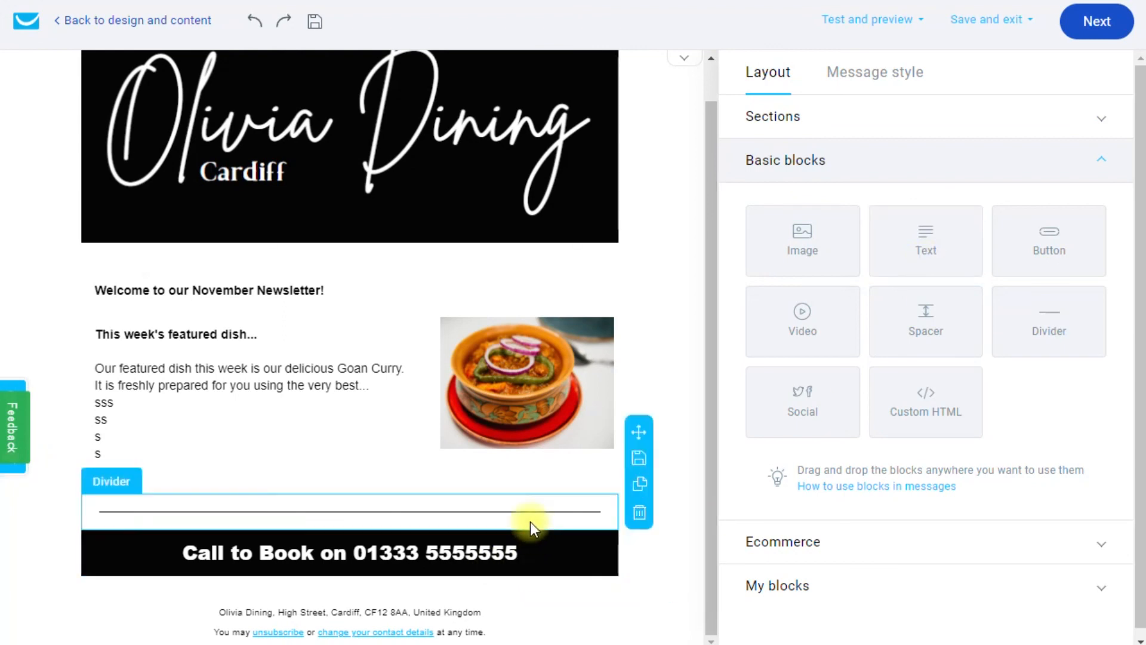
{"action": "left_click", "coordinate": [759, 118]}
{"action": "left_click_drag", "start_coordinate": [809, 209], "coordinate": [388, 526]}
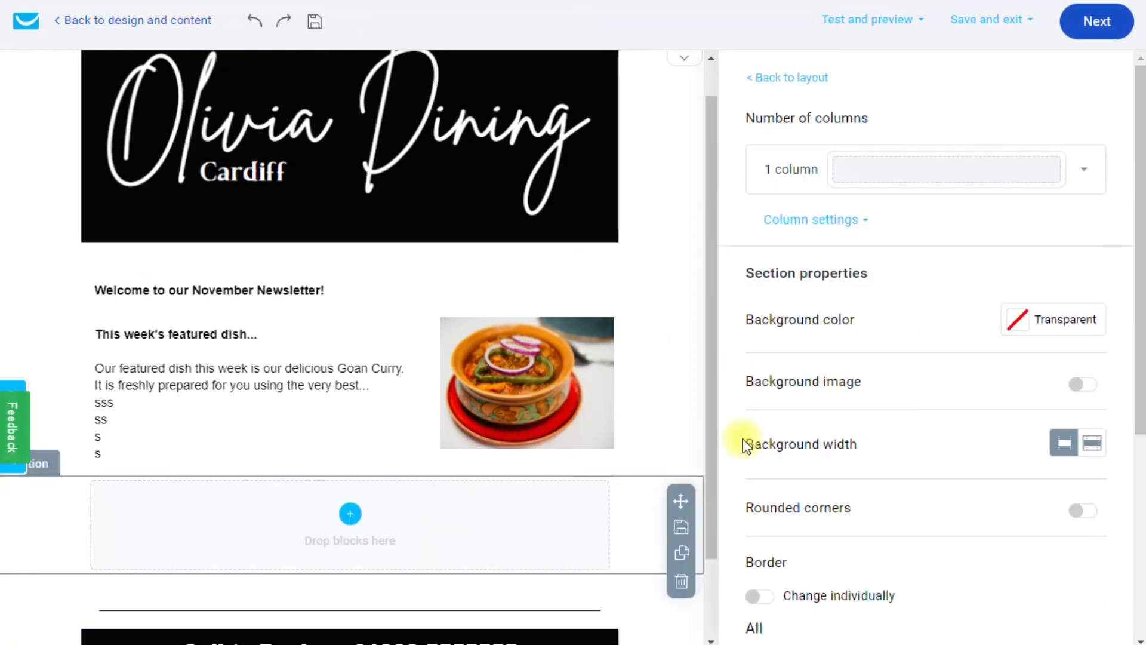
{"action": "left_click", "coordinate": [779, 80]}
{"action": "left_click_drag", "start_coordinate": [902, 231], "coordinate": [332, 542]}
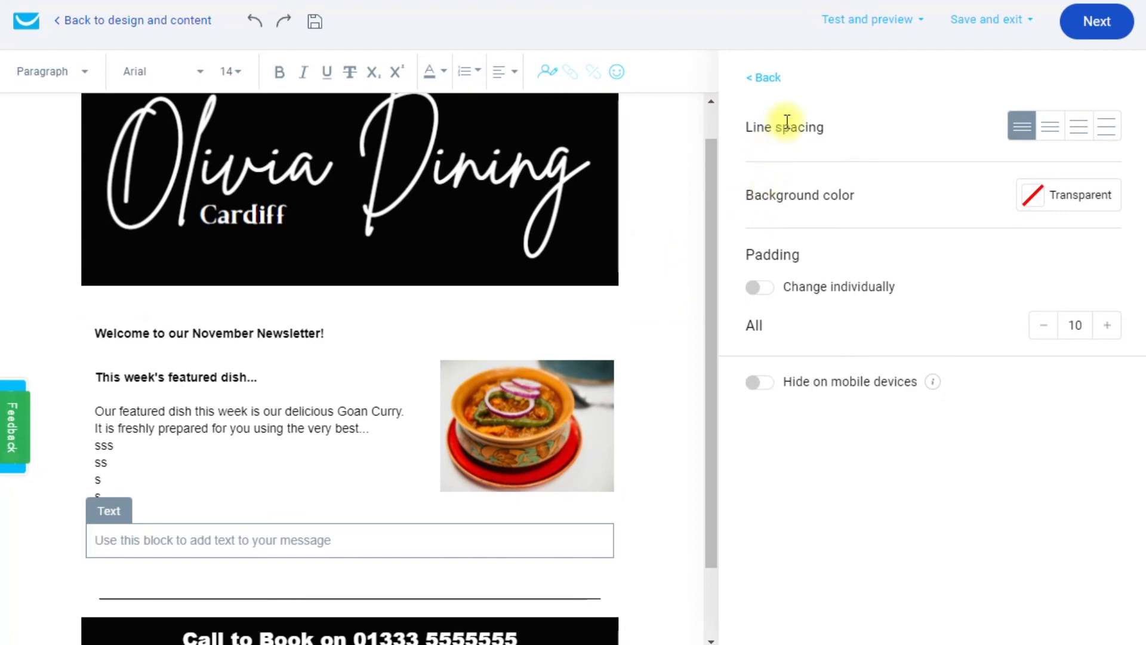
Save the design as a template named 'Olivia Dining Newsletter Template', correcting the typo.
{"action": "left_click", "coordinate": [1007, 21]}
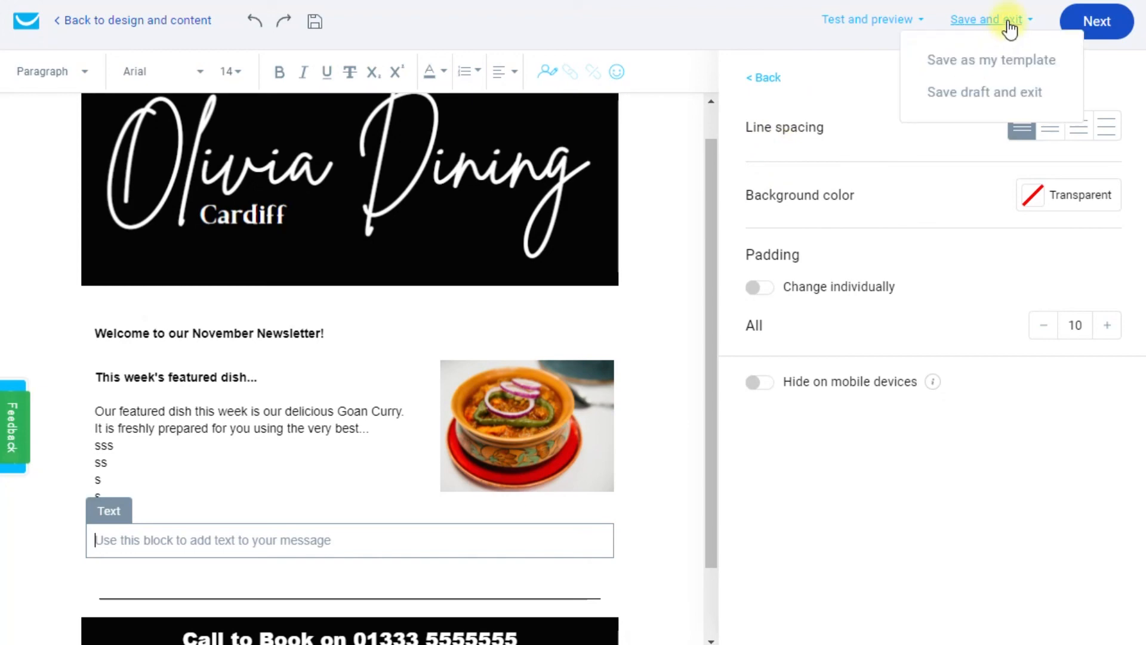
{"action": "left_click", "coordinate": [992, 61]}
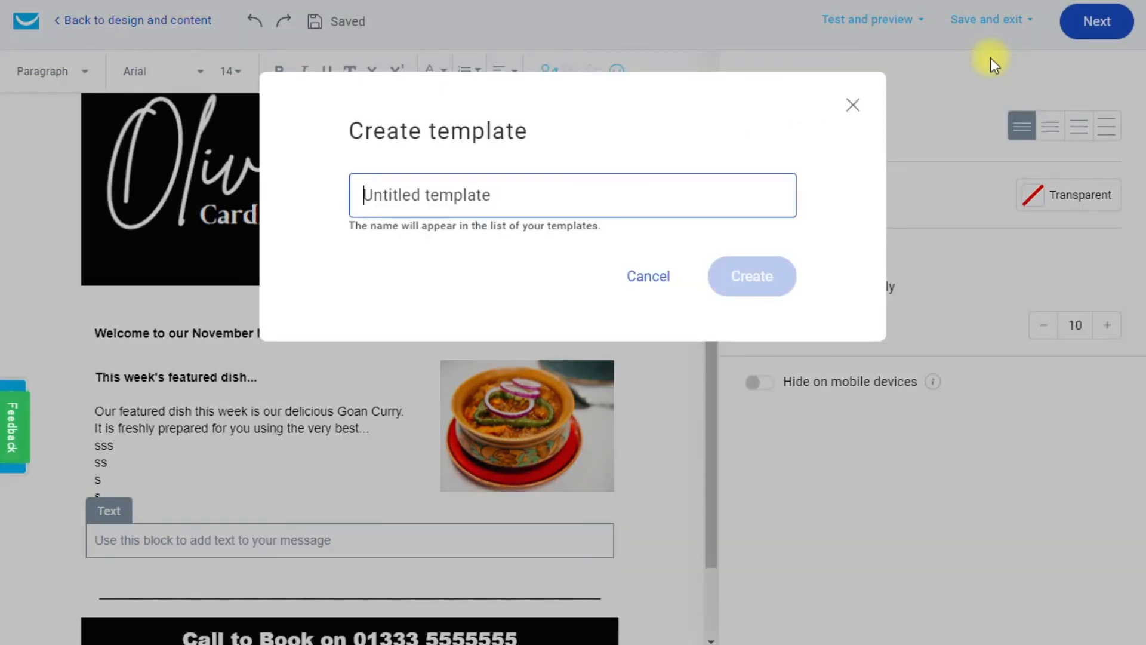
{"action": "type", "text": "Olivi"}
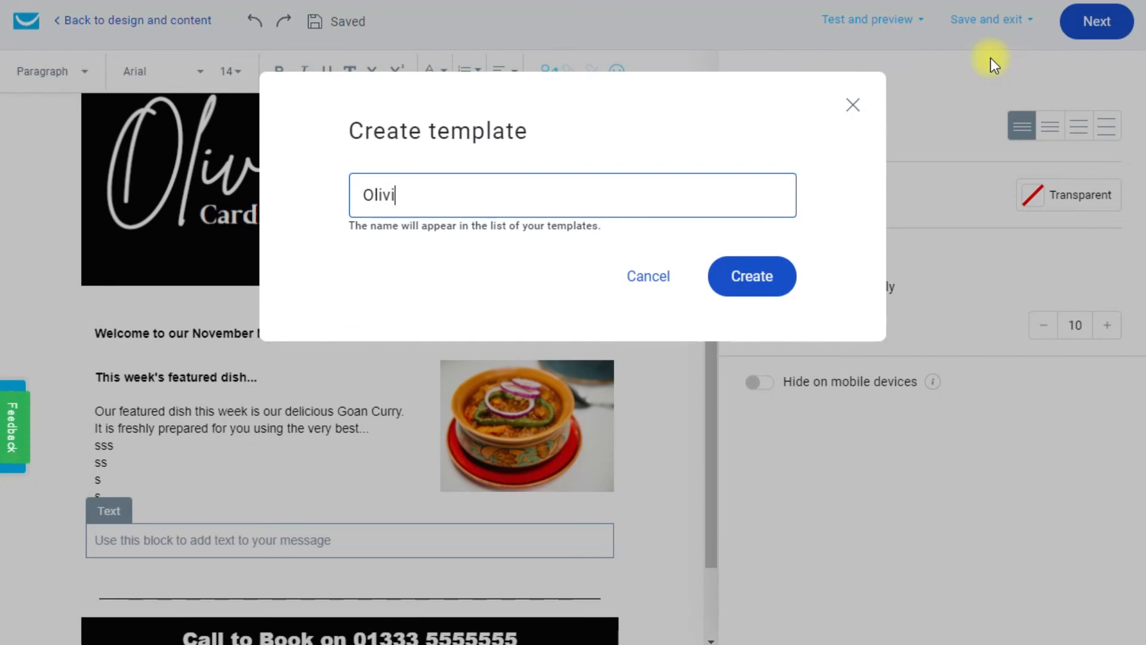
{"action": "type", "text": "a Dining Newsleter "}
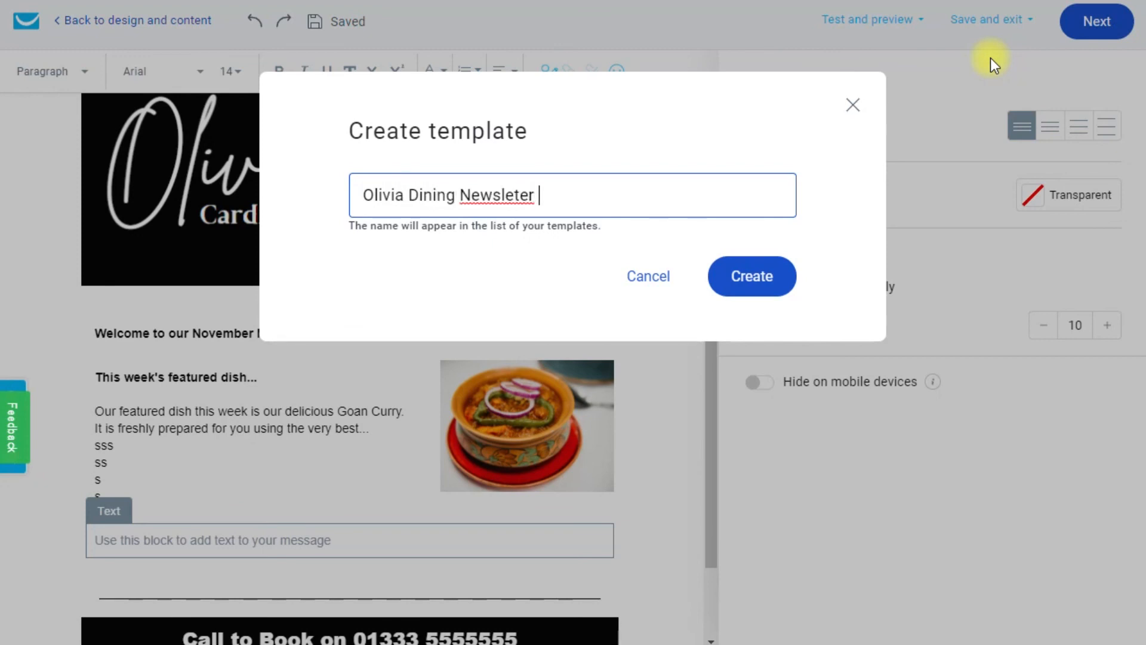
{"action": "type", "text": "Template"}
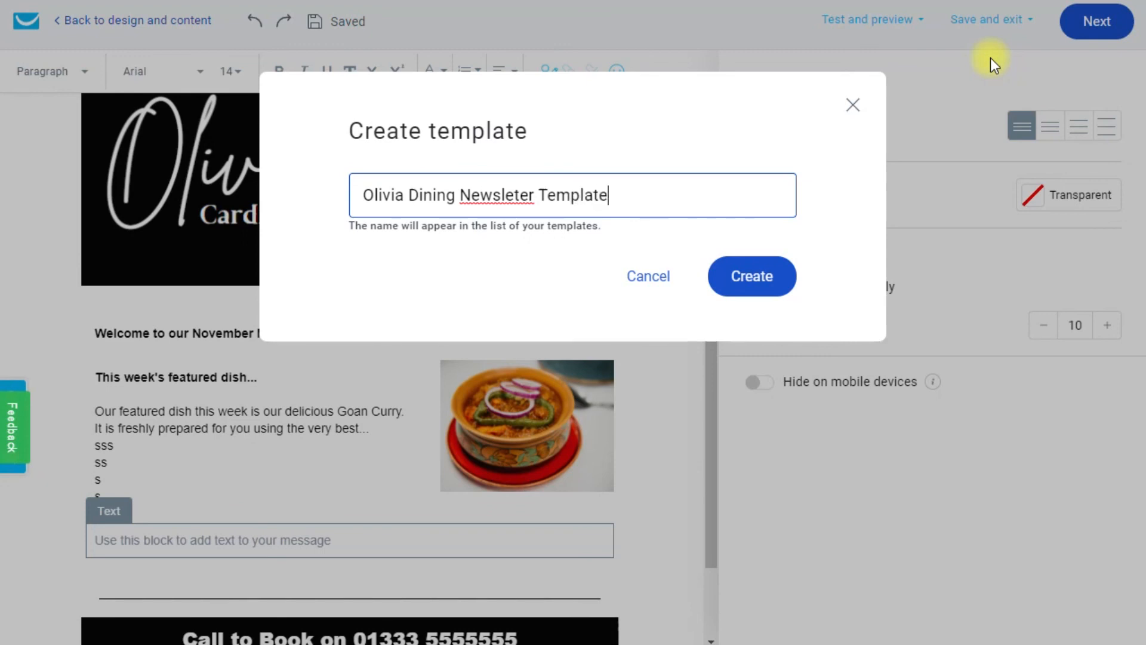
{"action": "left_click", "coordinate": [520, 195]}
{"action": "type", "text": "t"}
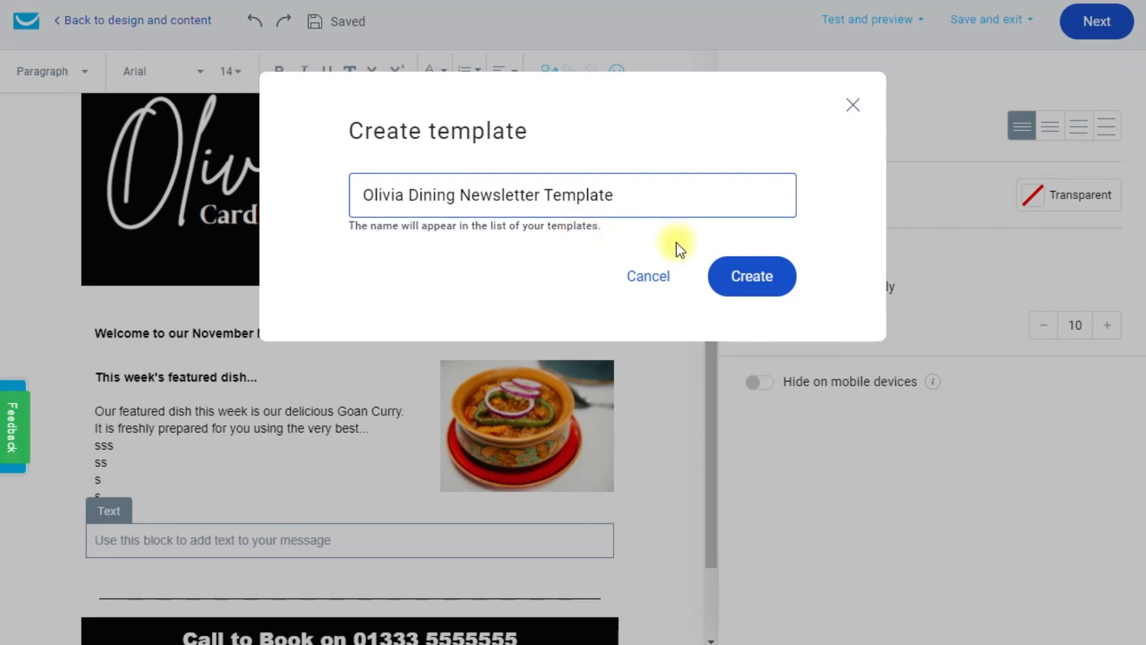
{"action": "left_click", "coordinate": [754, 280]}
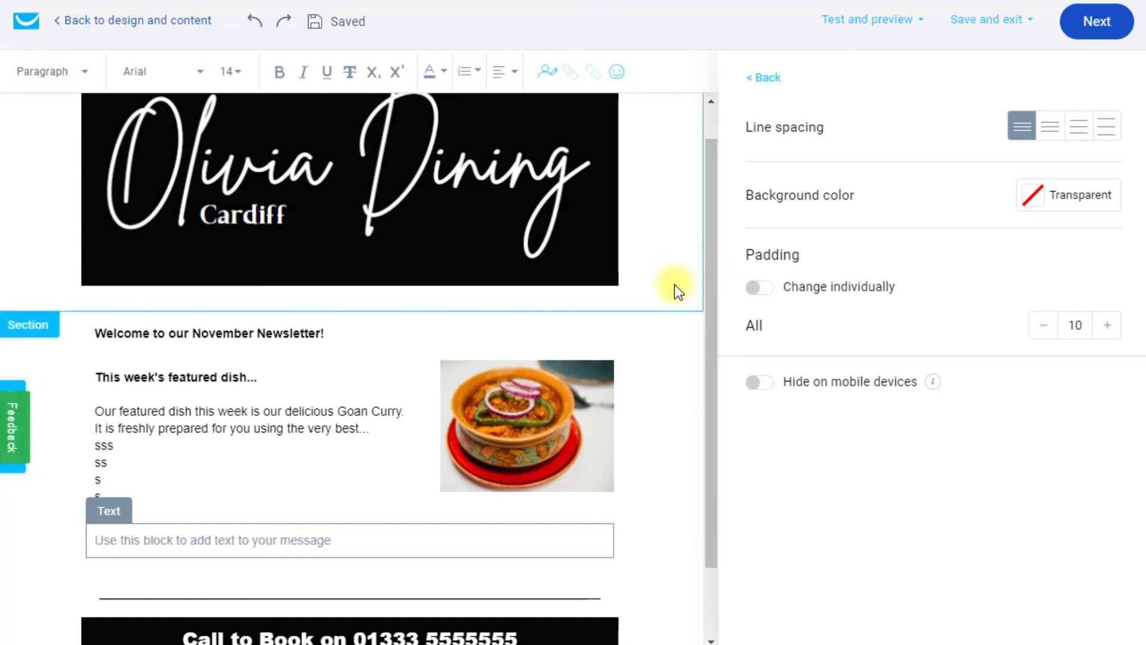
Scroll through the finished email and return to the Basic blocks panel.
{"action": "scroll", "coordinate": [674, 286], "scroll_direction": "down", "scroll_amount": 2}
{"action": "scroll", "coordinate": [674, 293], "scroll_direction": "up", "scroll_amount": 3}
{"action": "scroll", "coordinate": [651, 235], "scroll_direction": "down", "scroll_amount": 1}
{"action": "left_click", "coordinate": [764, 78]}
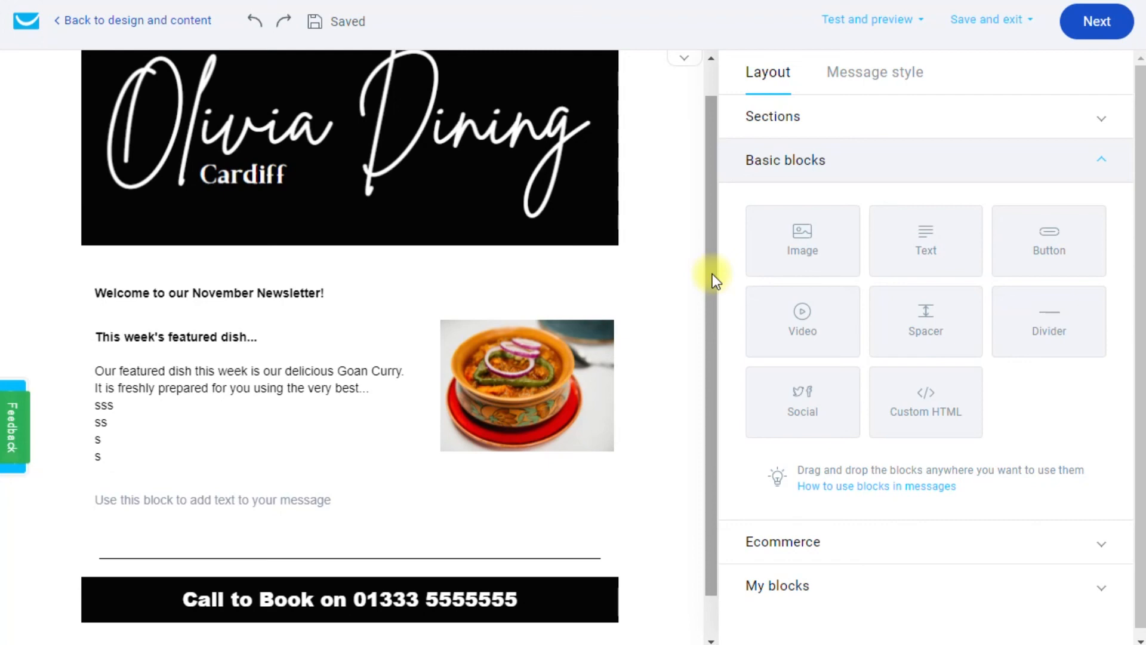
{"action": "left_click_drag", "start_coordinate": [712, 273], "coordinate": [736, 213]}
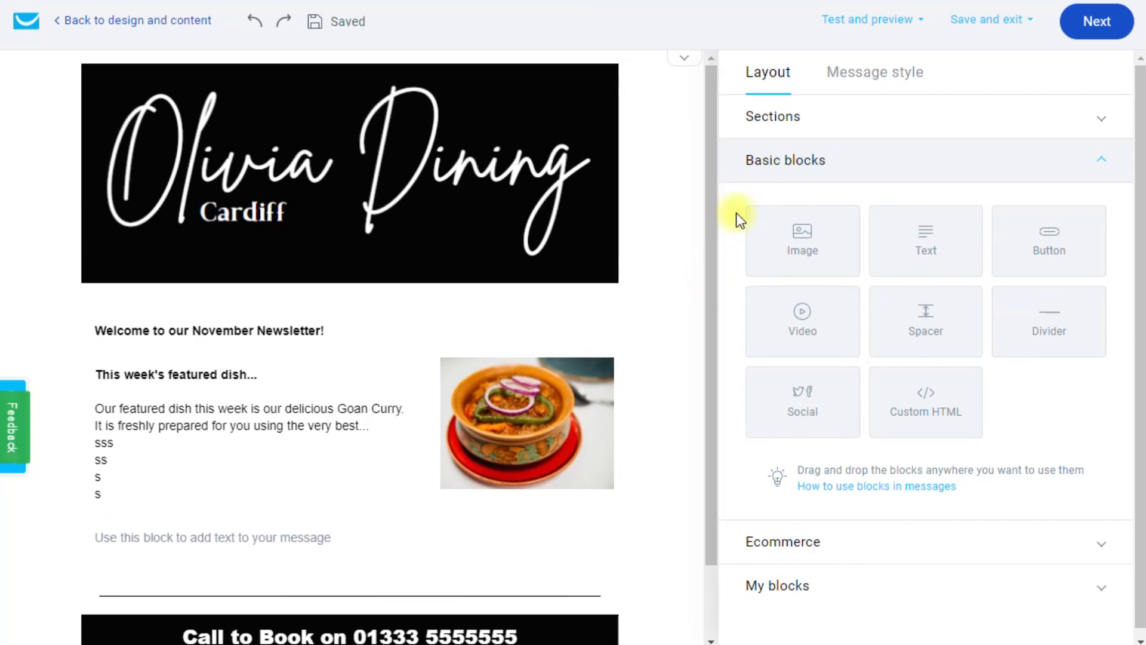